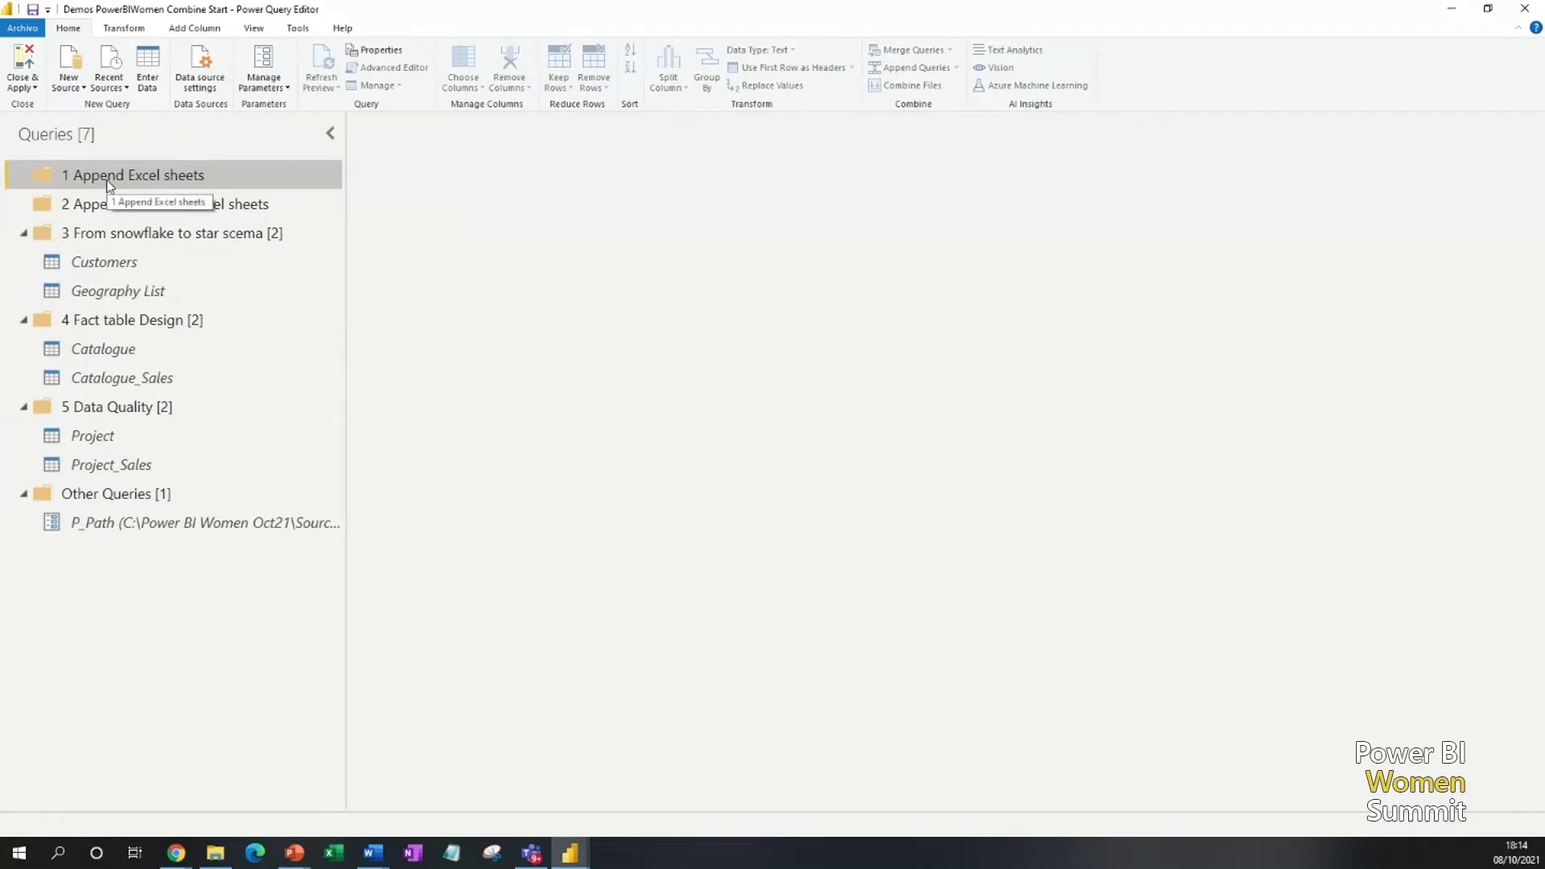
- Connect to the Monthly sales Excel workbook in the Power BI Women Oct21 Sources folder as a new source for the first query group
{"action": "left_click", "coordinate": [72, 68]}
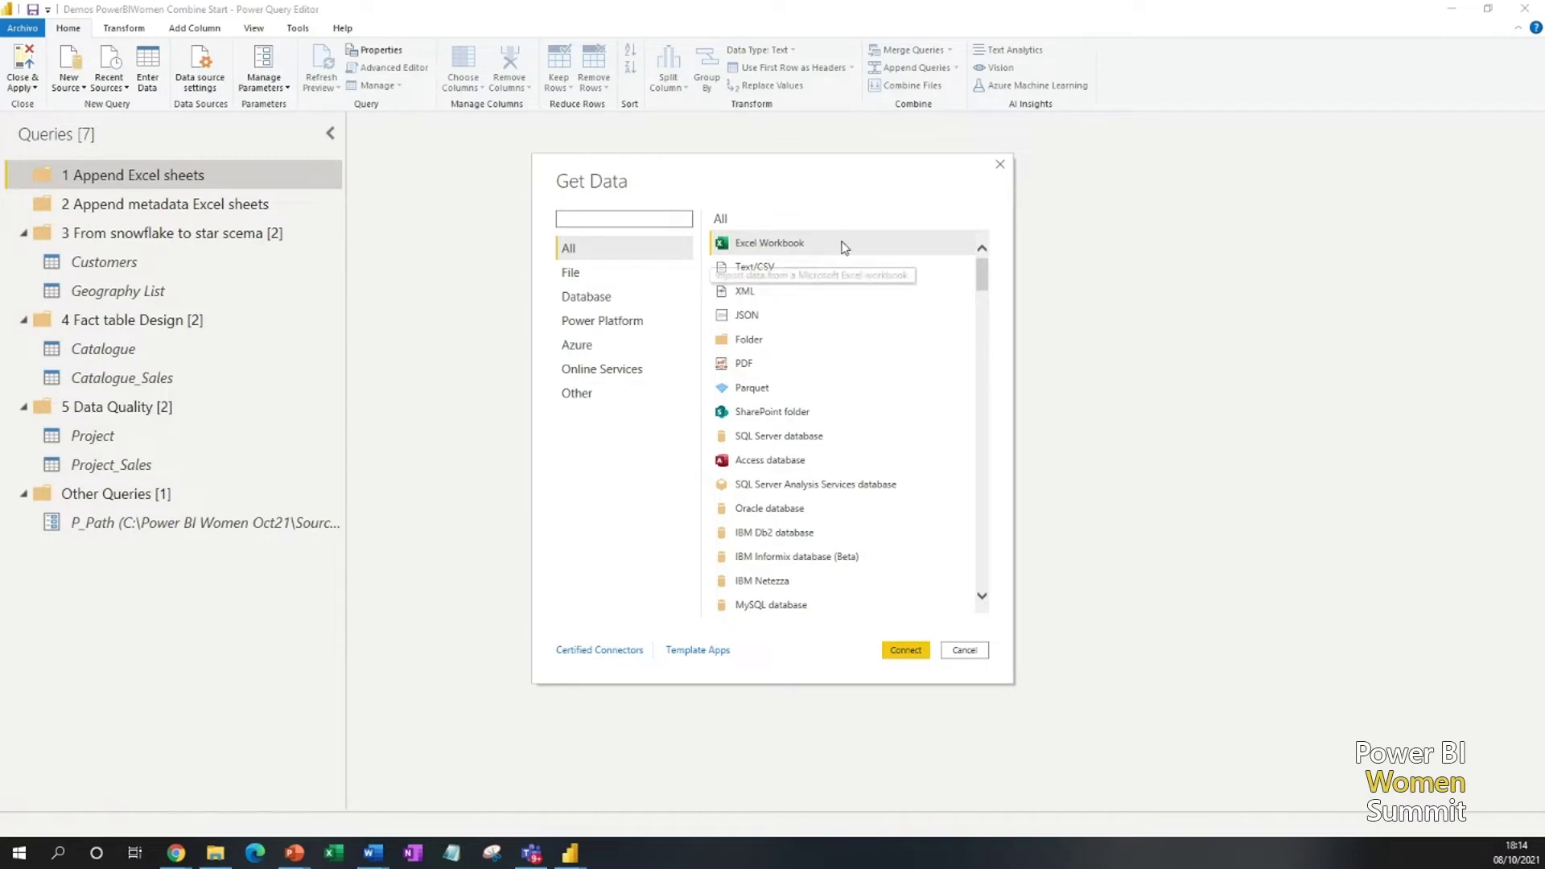
{"action": "left_click", "coordinate": [906, 652]}
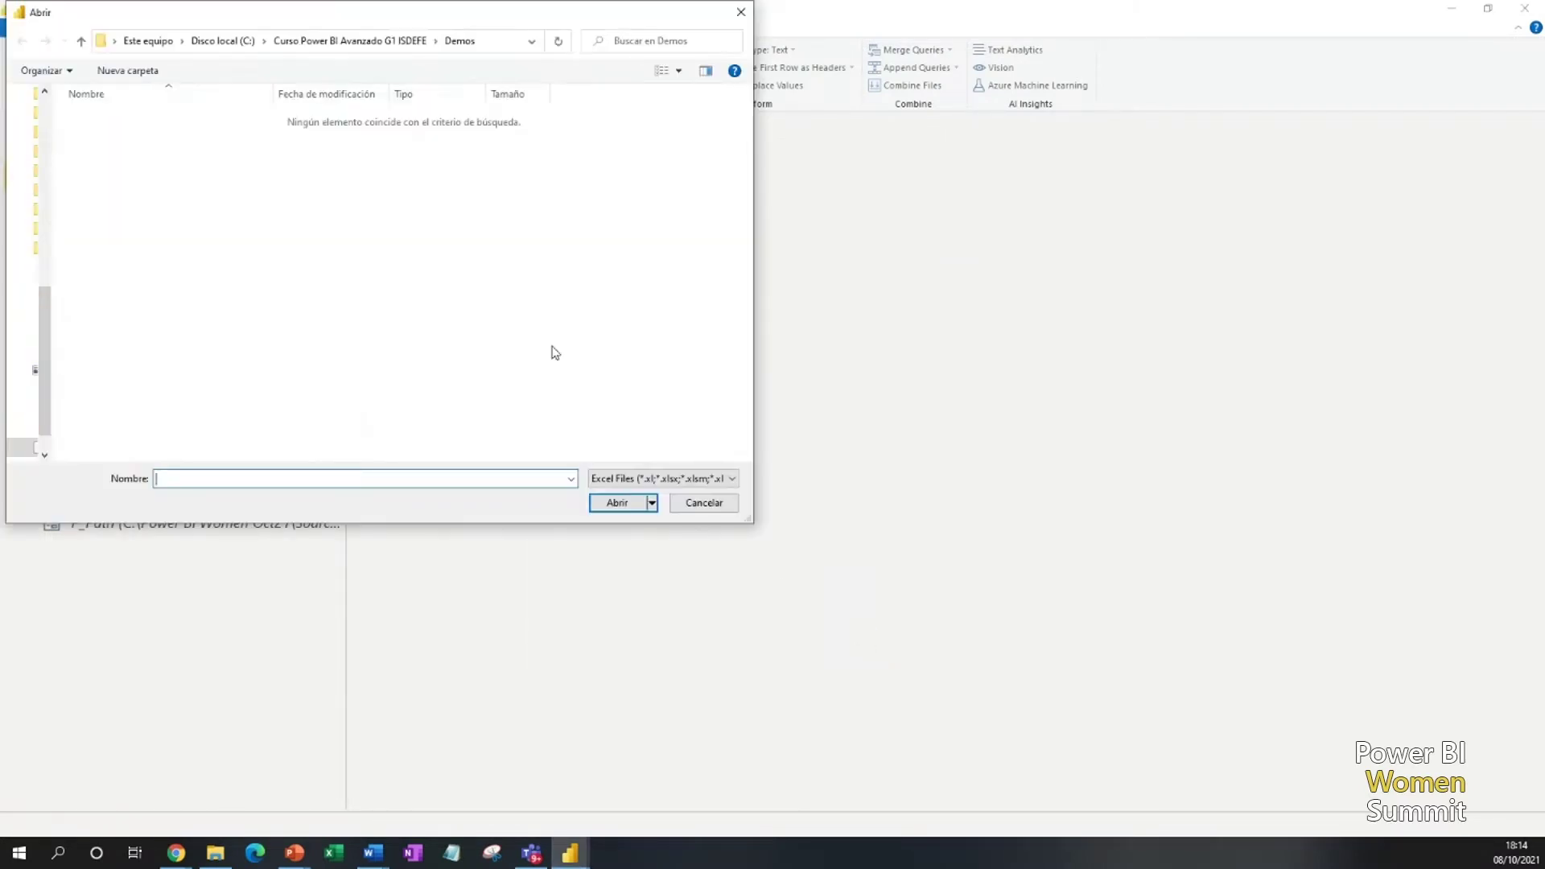
{"action": "left_click_drag", "start_coordinate": [400, 24], "coordinate": [0, 24]}
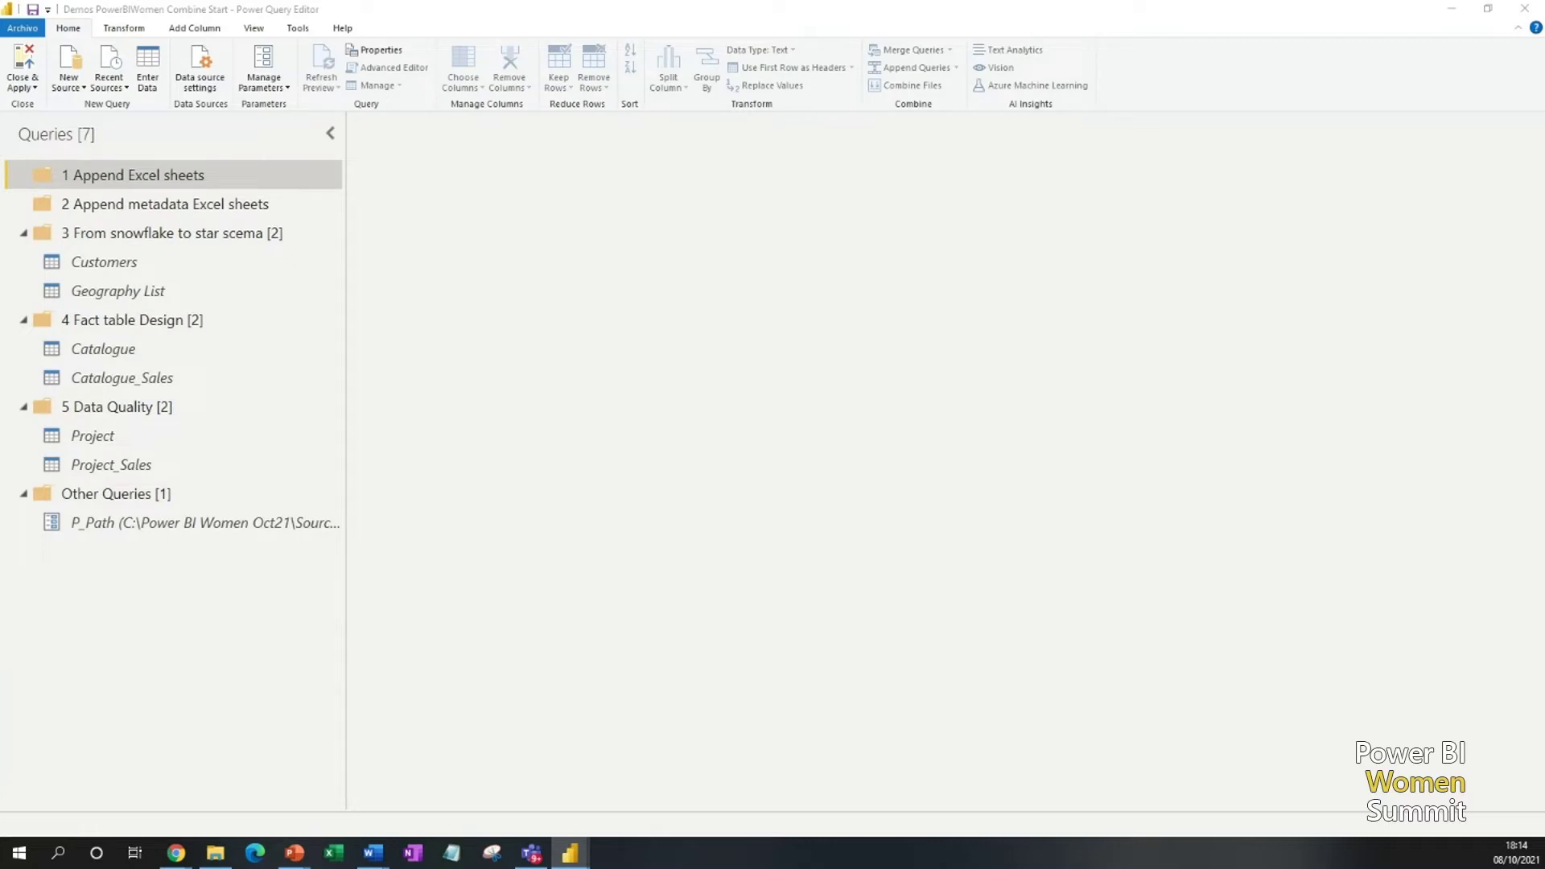
{"action": "left_click_drag", "start_coordinate": [0, 103], "coordinate": [611, 103]}
{"action": "left_click", "coordinate": [453, 208]}
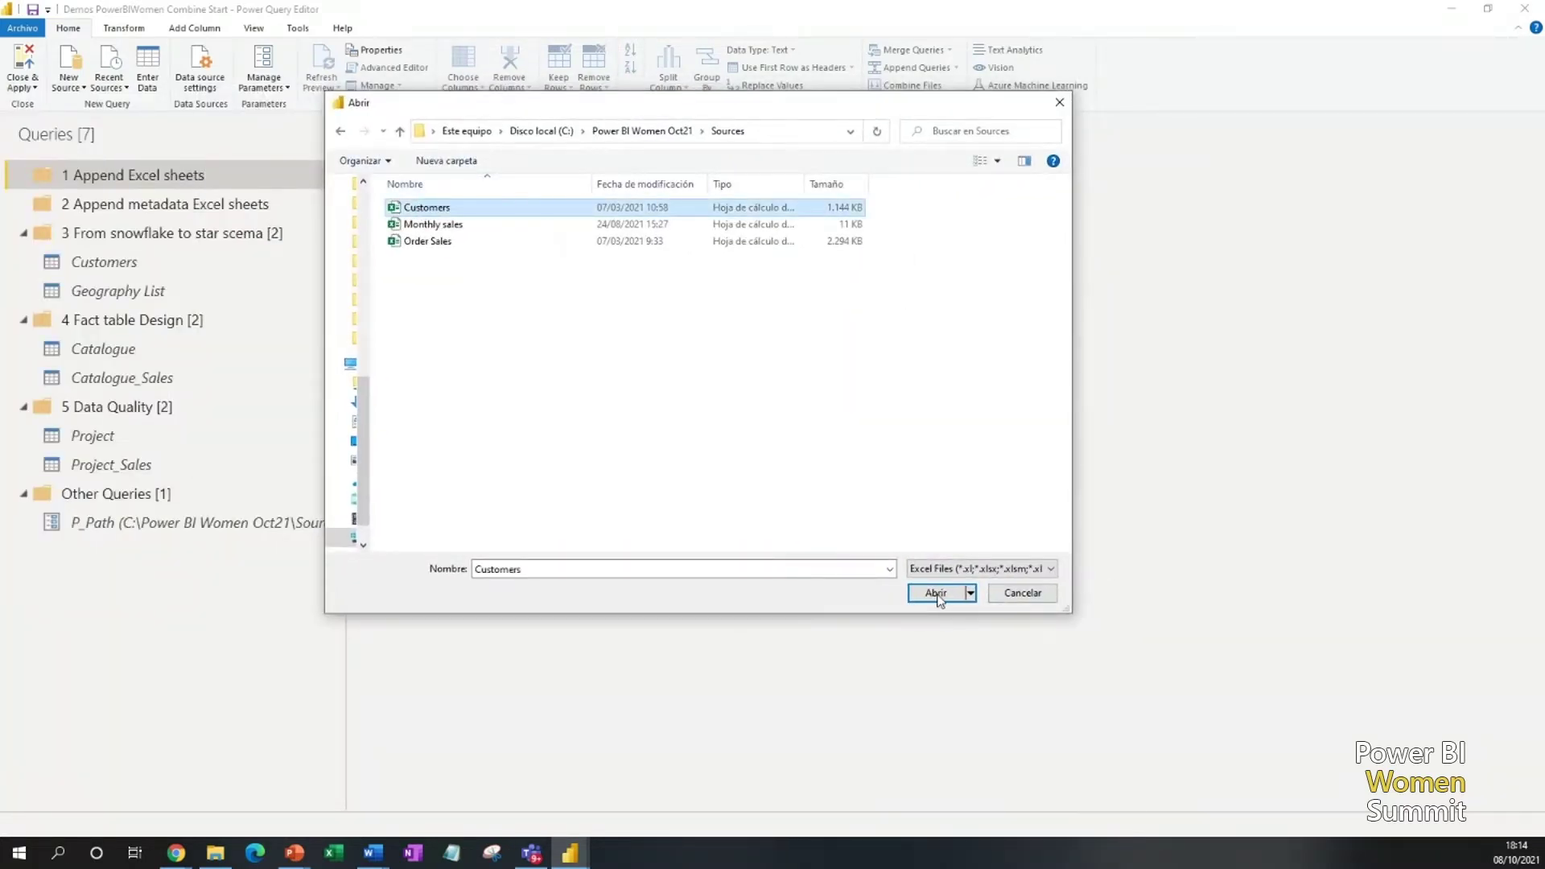
{"action": "left_click", "coordinate": [460, 226]}
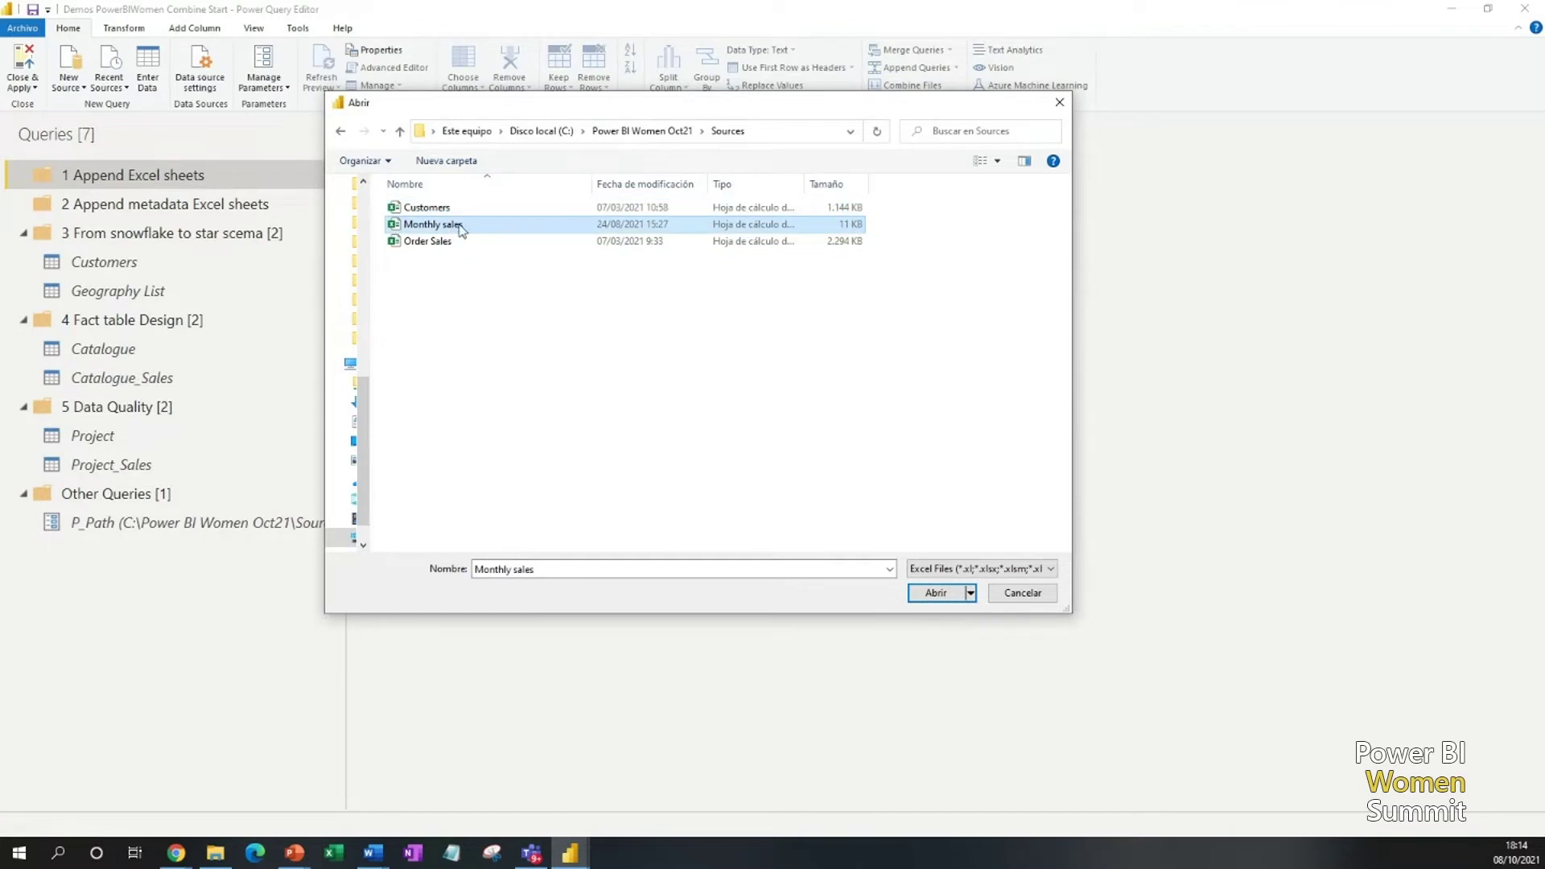
{"action": "left_click", "coordinate": [949, 590]}
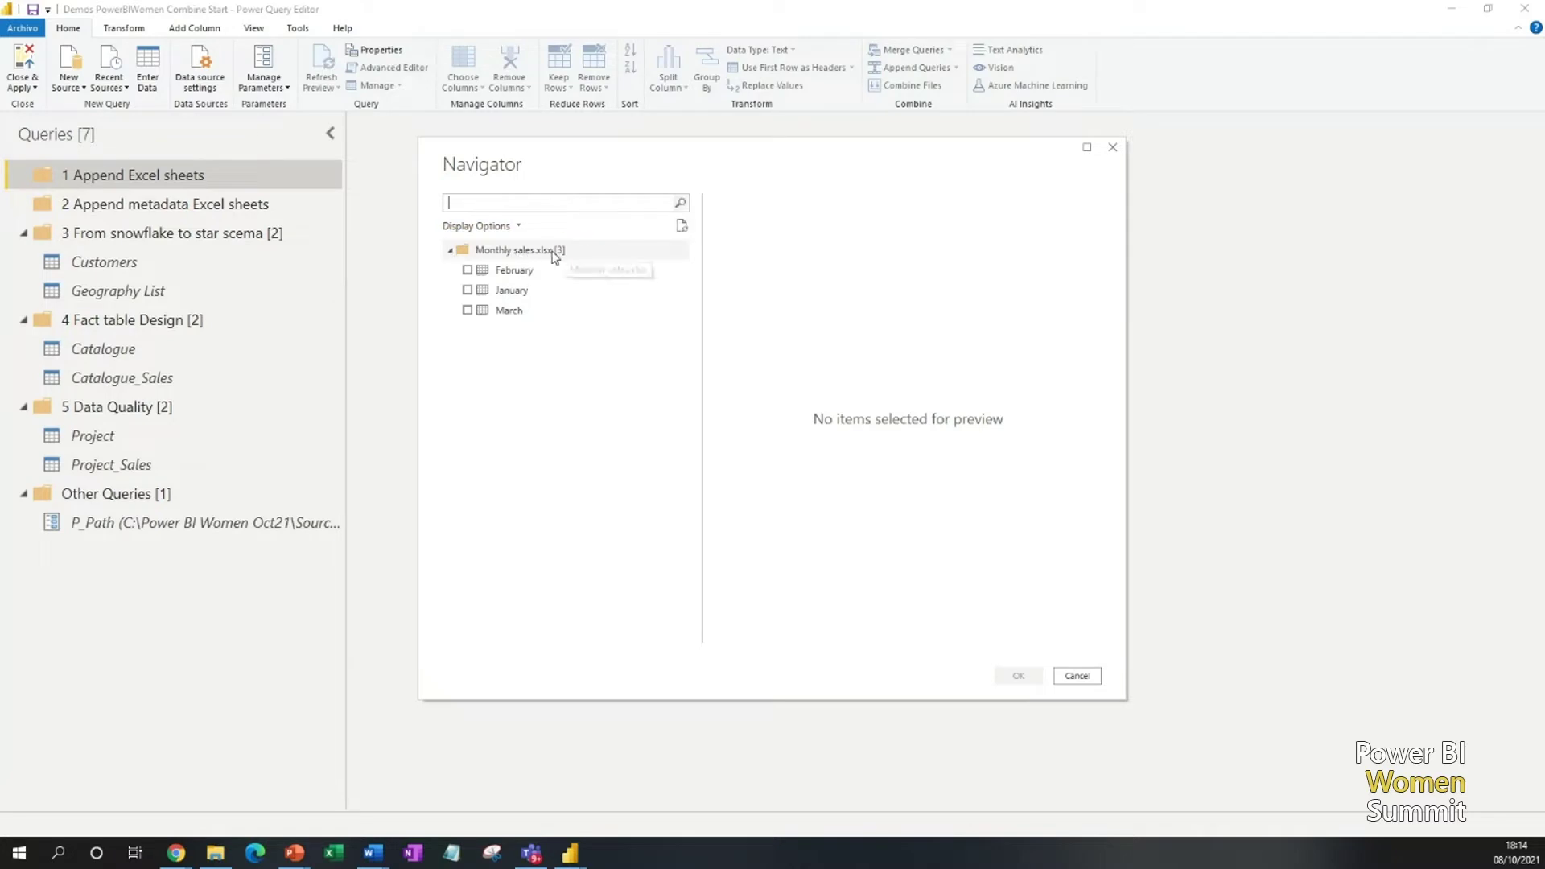
- Import the February, January and March sheets from the Monthly sales workbook as separate queries
{"action": "left_click", "coordinate": [467, 270]}
{"action": "left_click", "coordinate": [468, 296]}
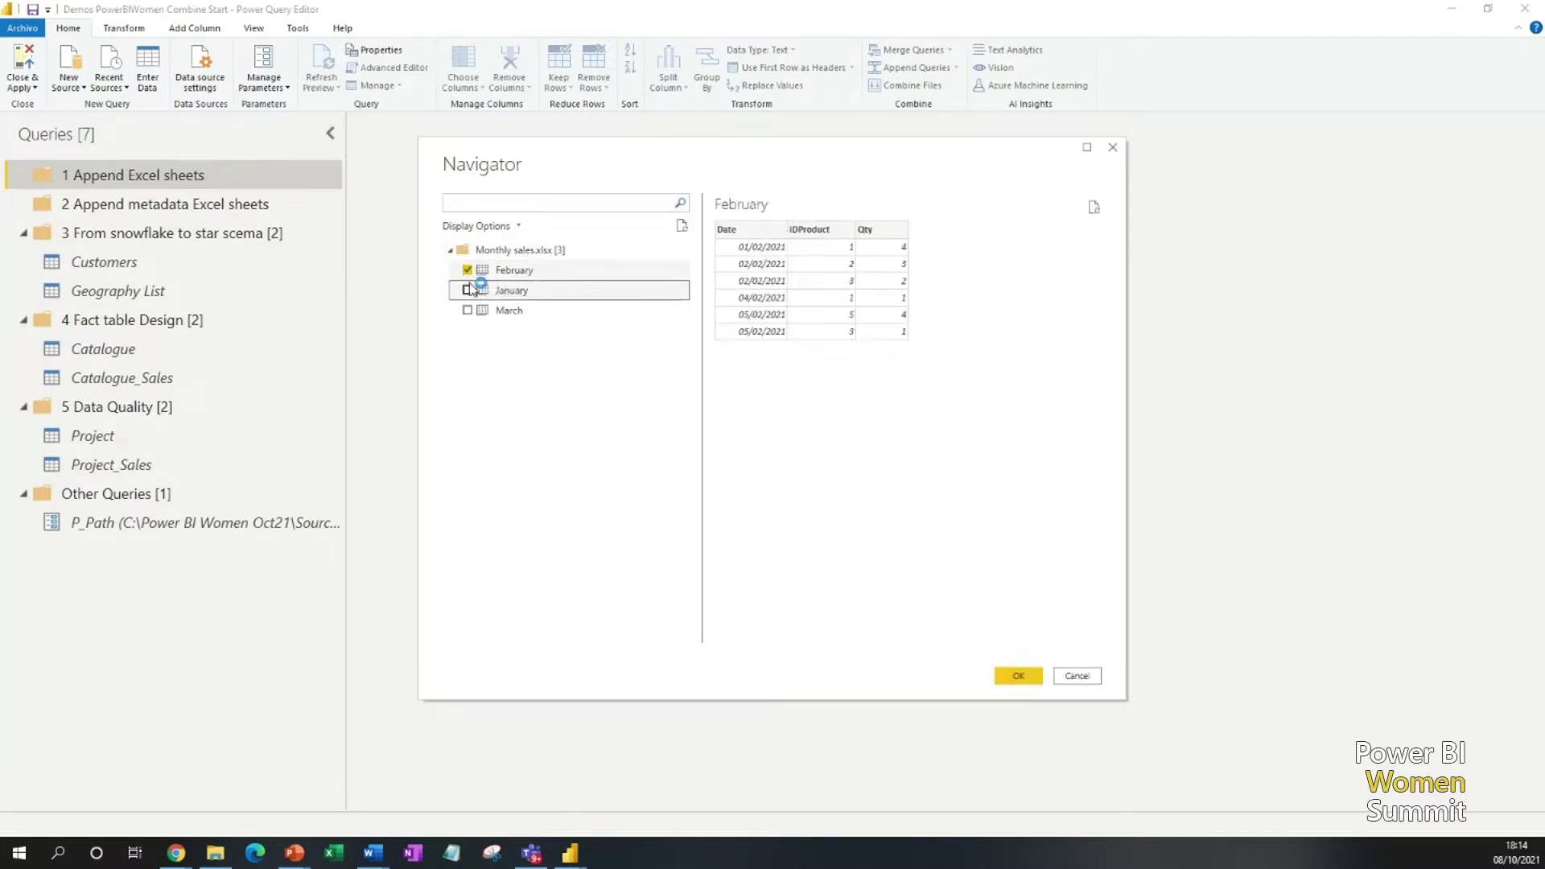
{"action": "left_click", "coordinate": [467, 292]}
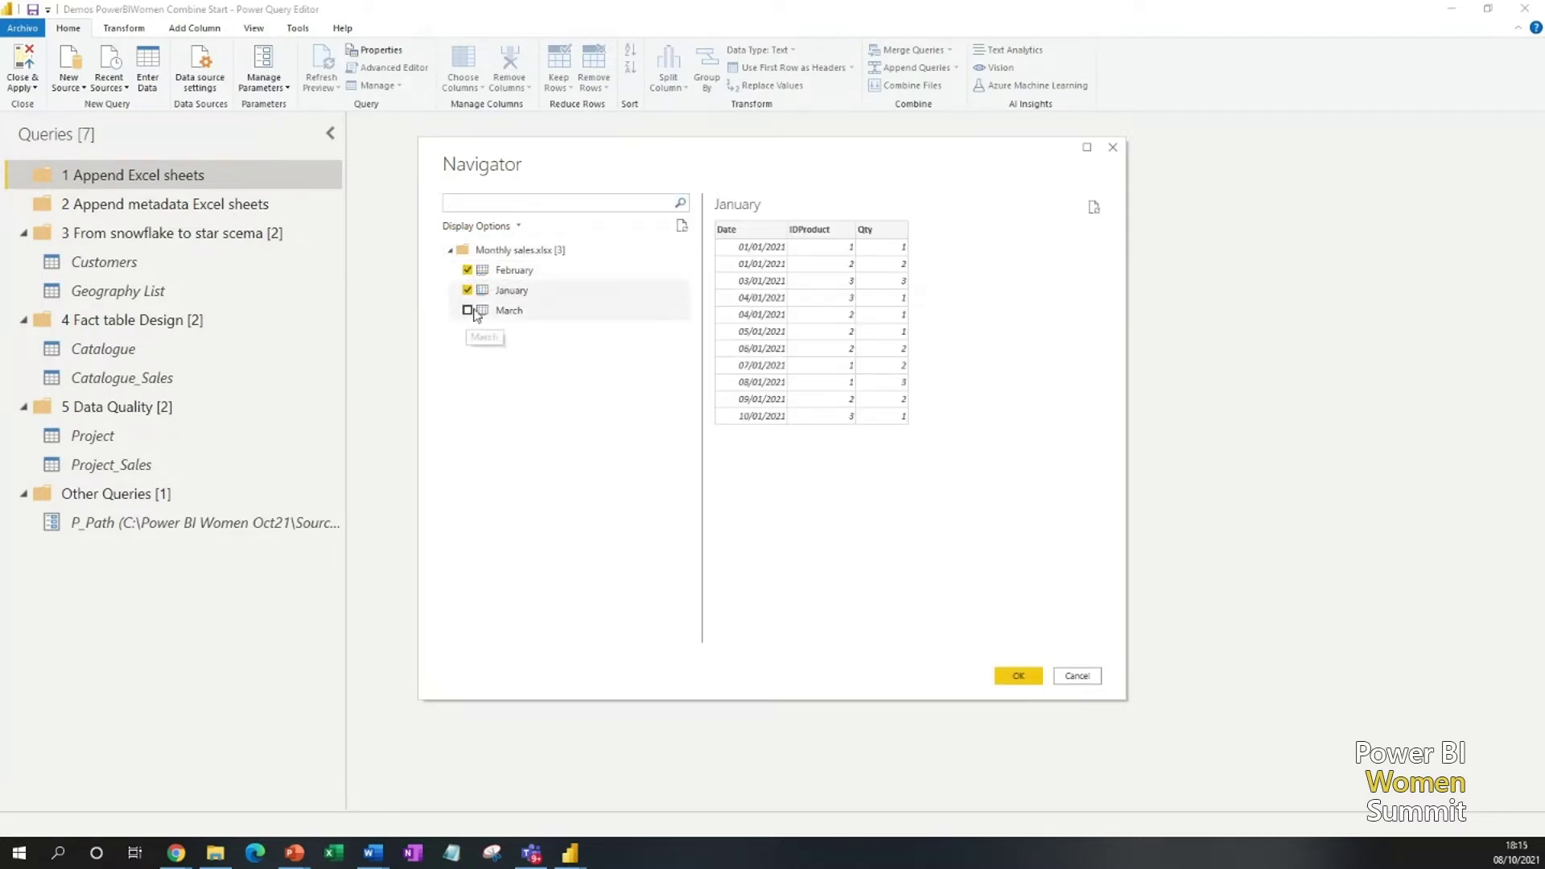
{"action": "left_click", "coordinate": [471, 313]}
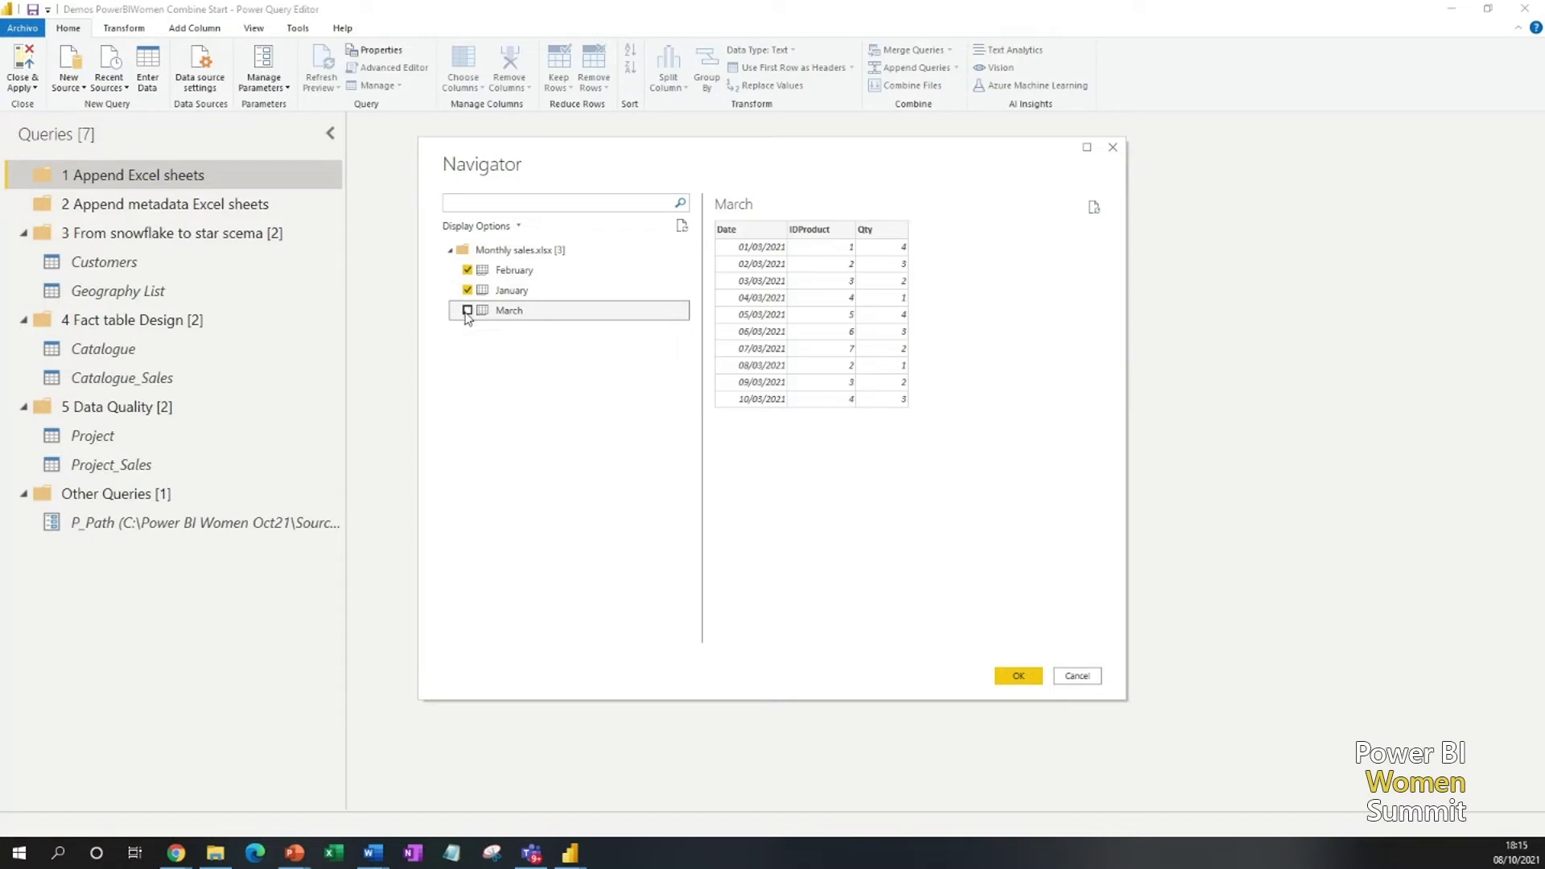
{"action": "left_click", "coordinate": [467, 311]}
{"action": "key", "text": "alt+Tab"}
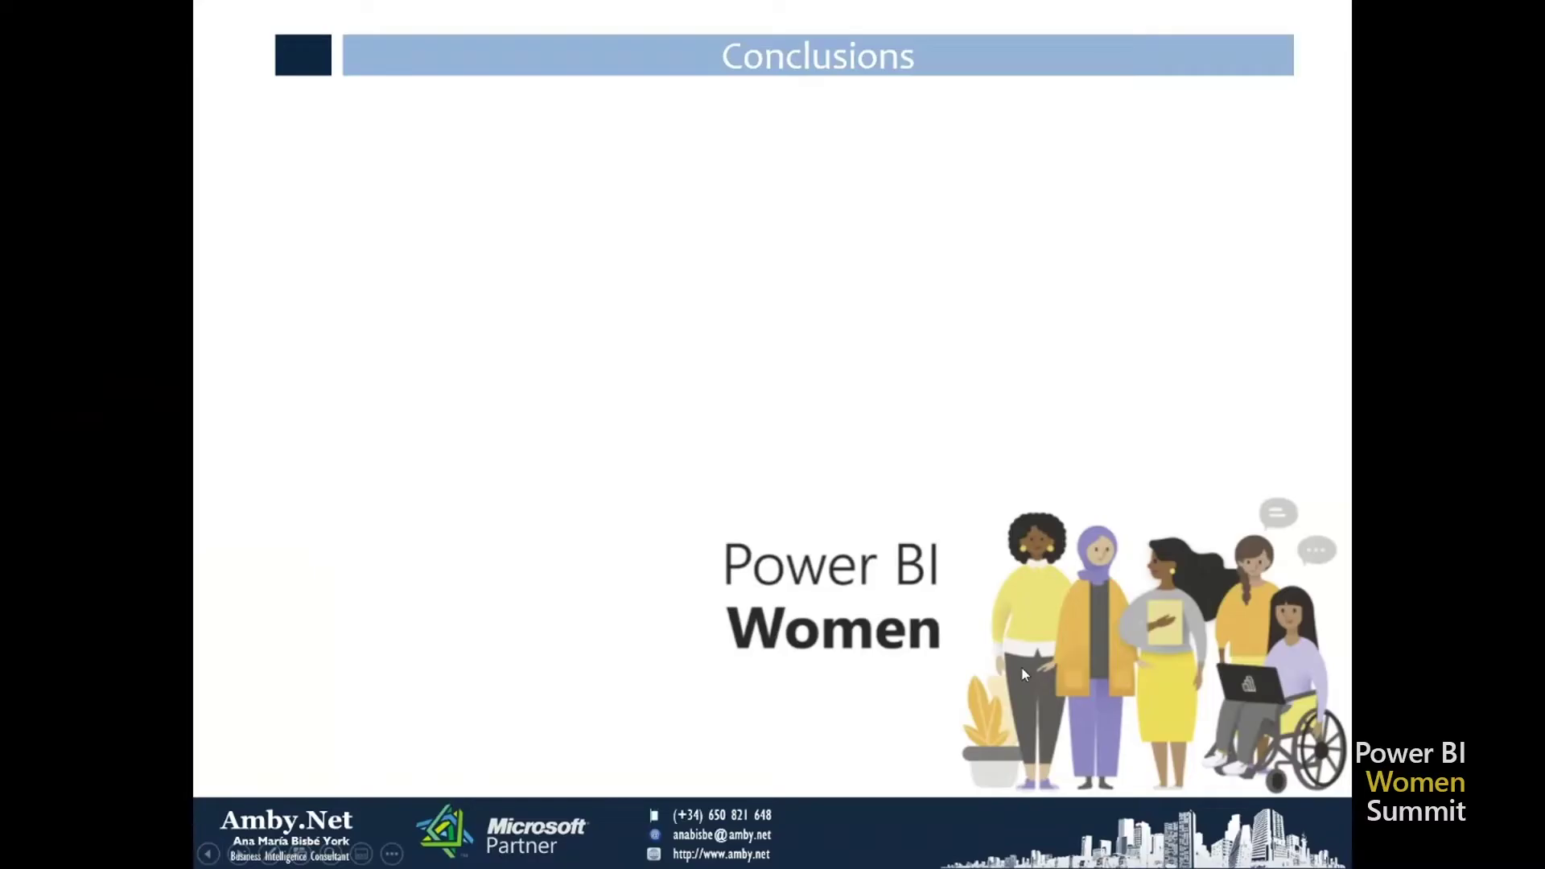
{"action": "key", "text": "alt+Tab"}
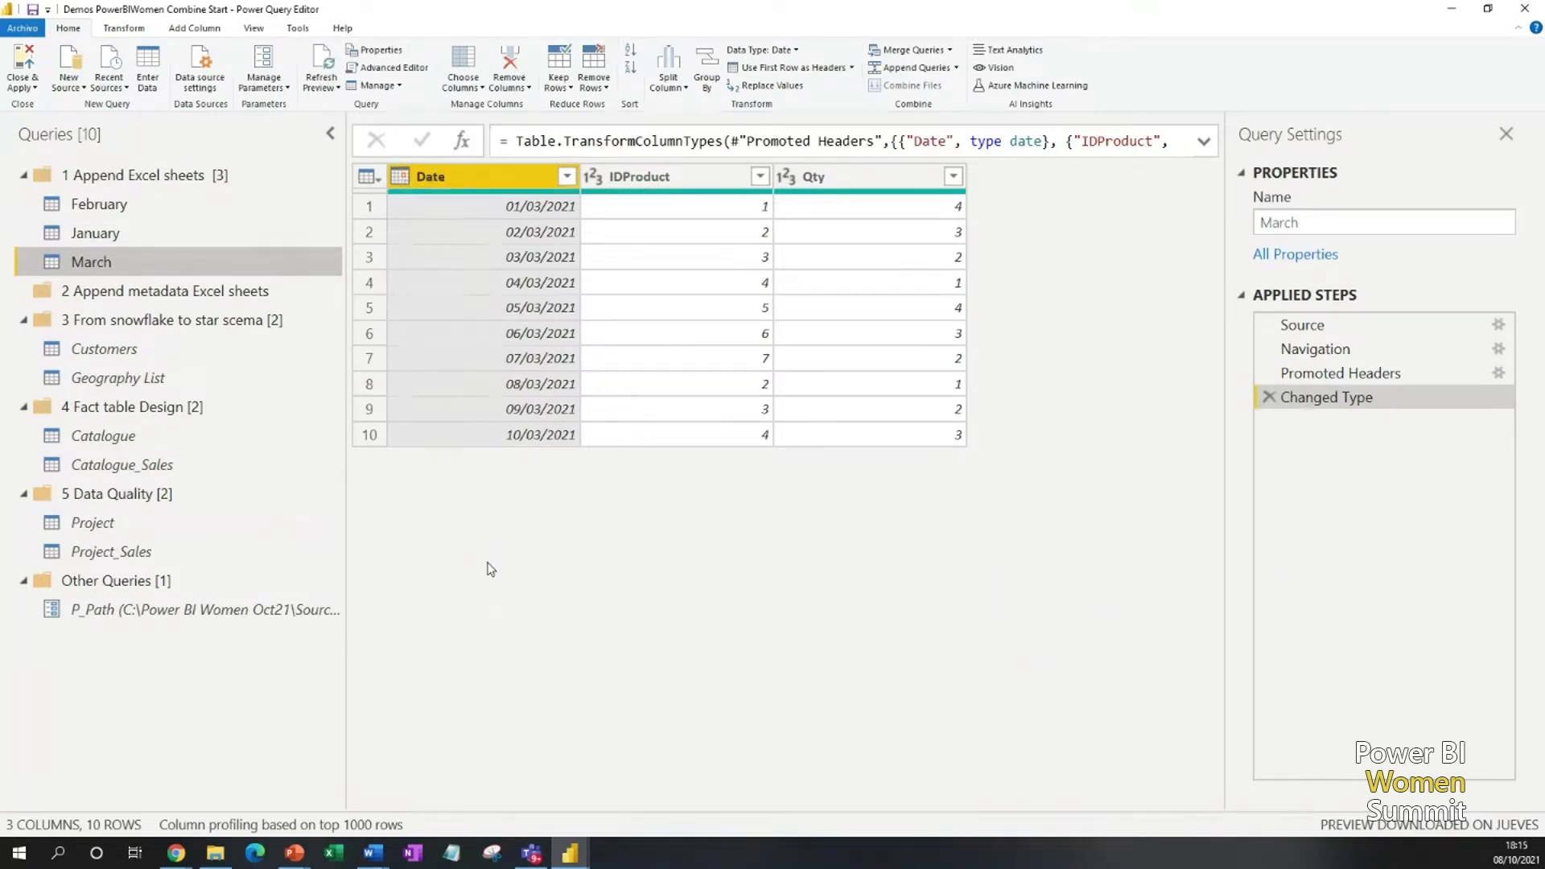
- Append three tables as a new query, combining them in the order January, February, March
{"action": "left_click", "coordinate": [957, 70]}
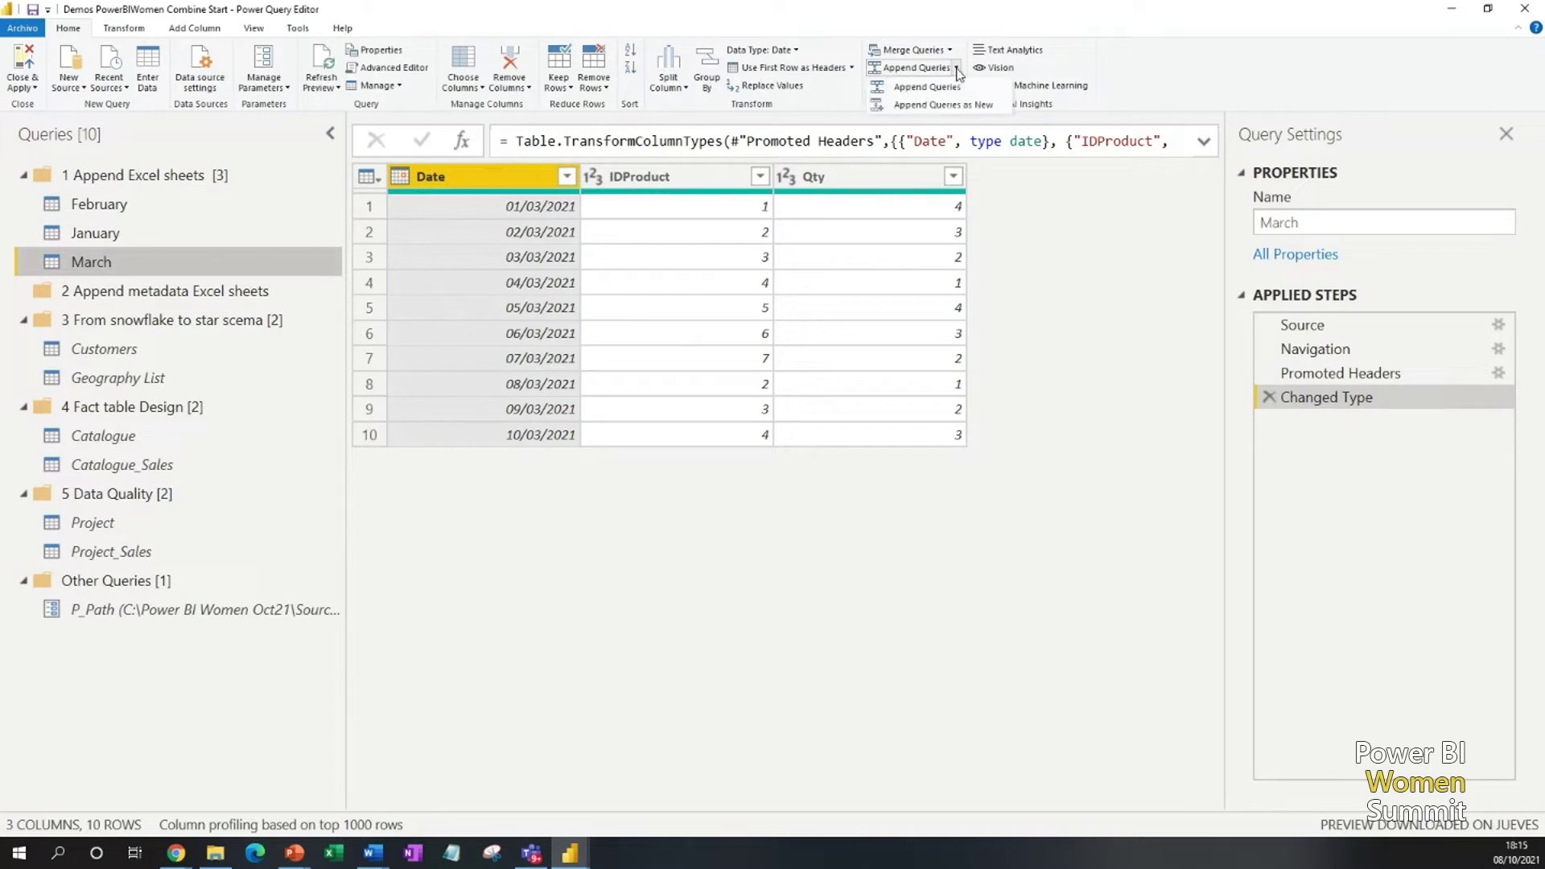
{"action": "left_click", "coordinate": [930, 105]}
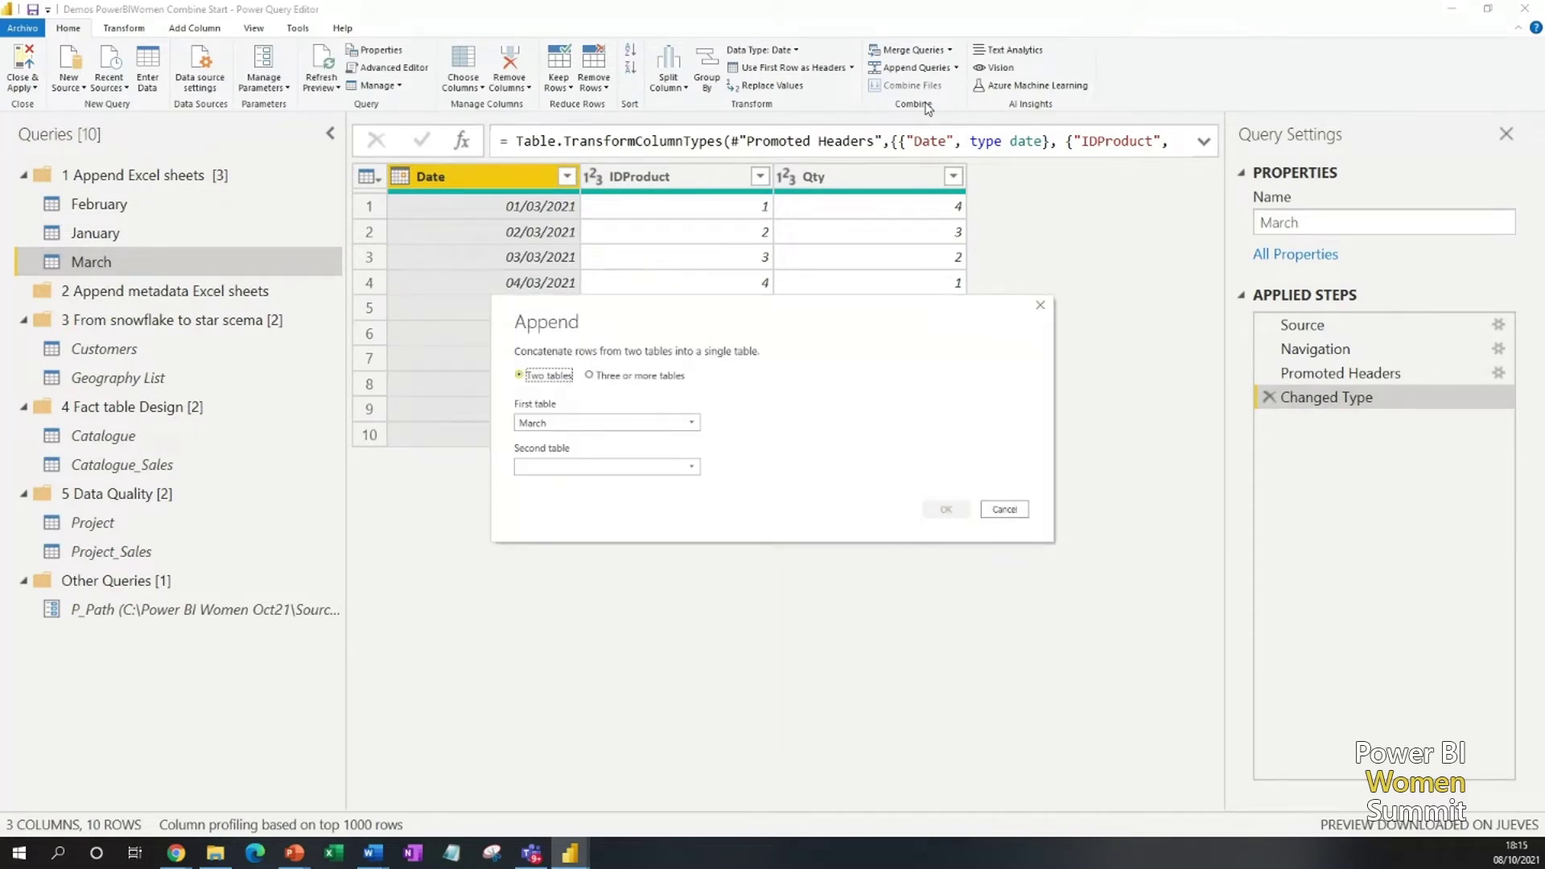
{"action": "left_click", "coordinate": [658, 379]}
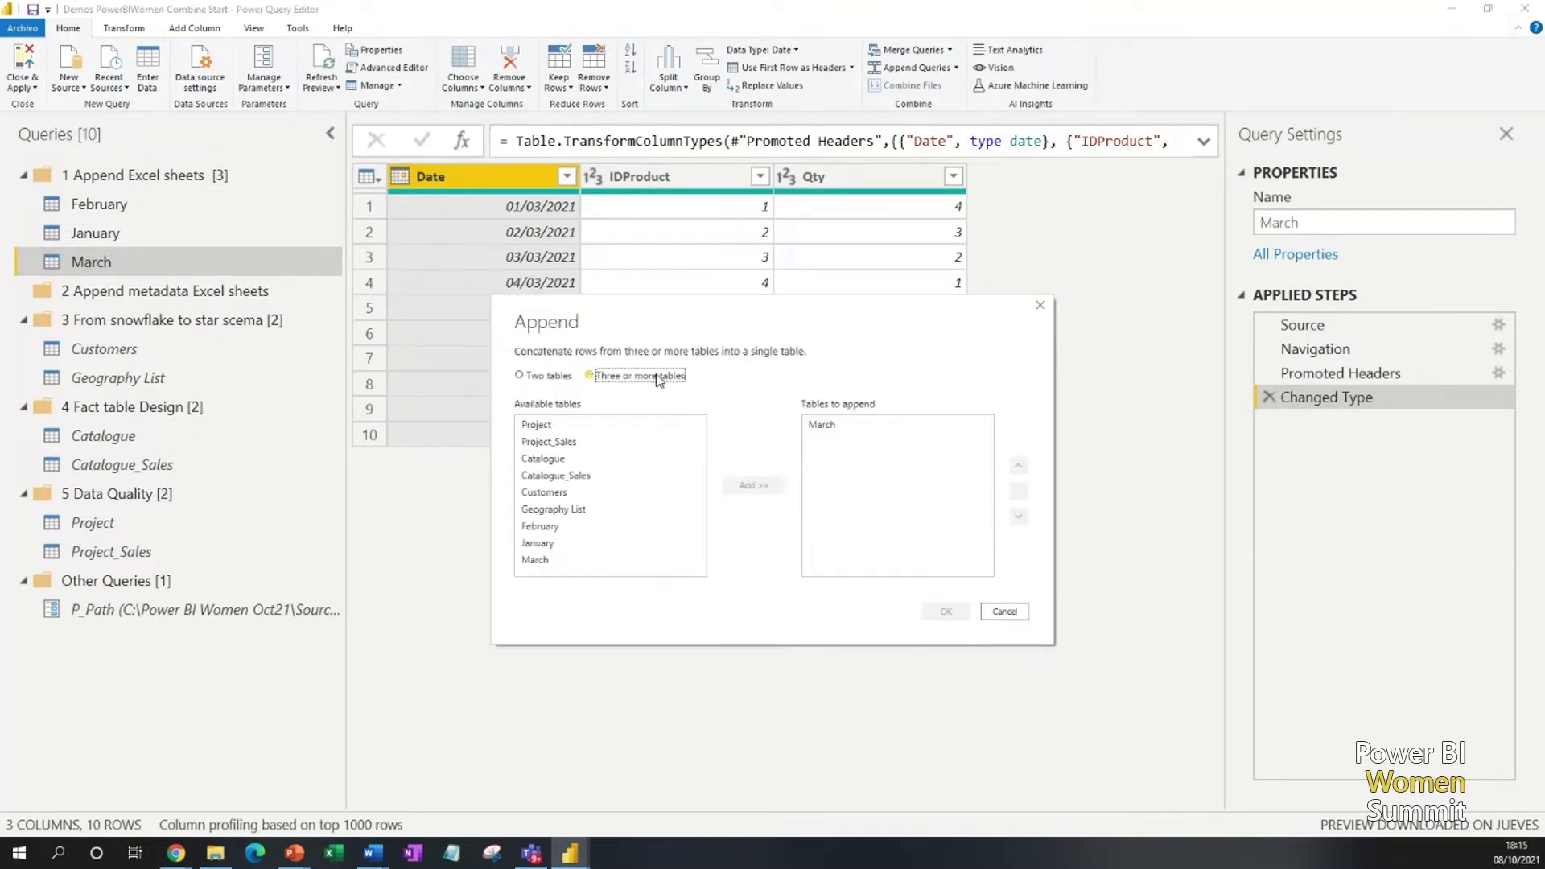
{"action": "double_click", "coordinate": [557, 542]}
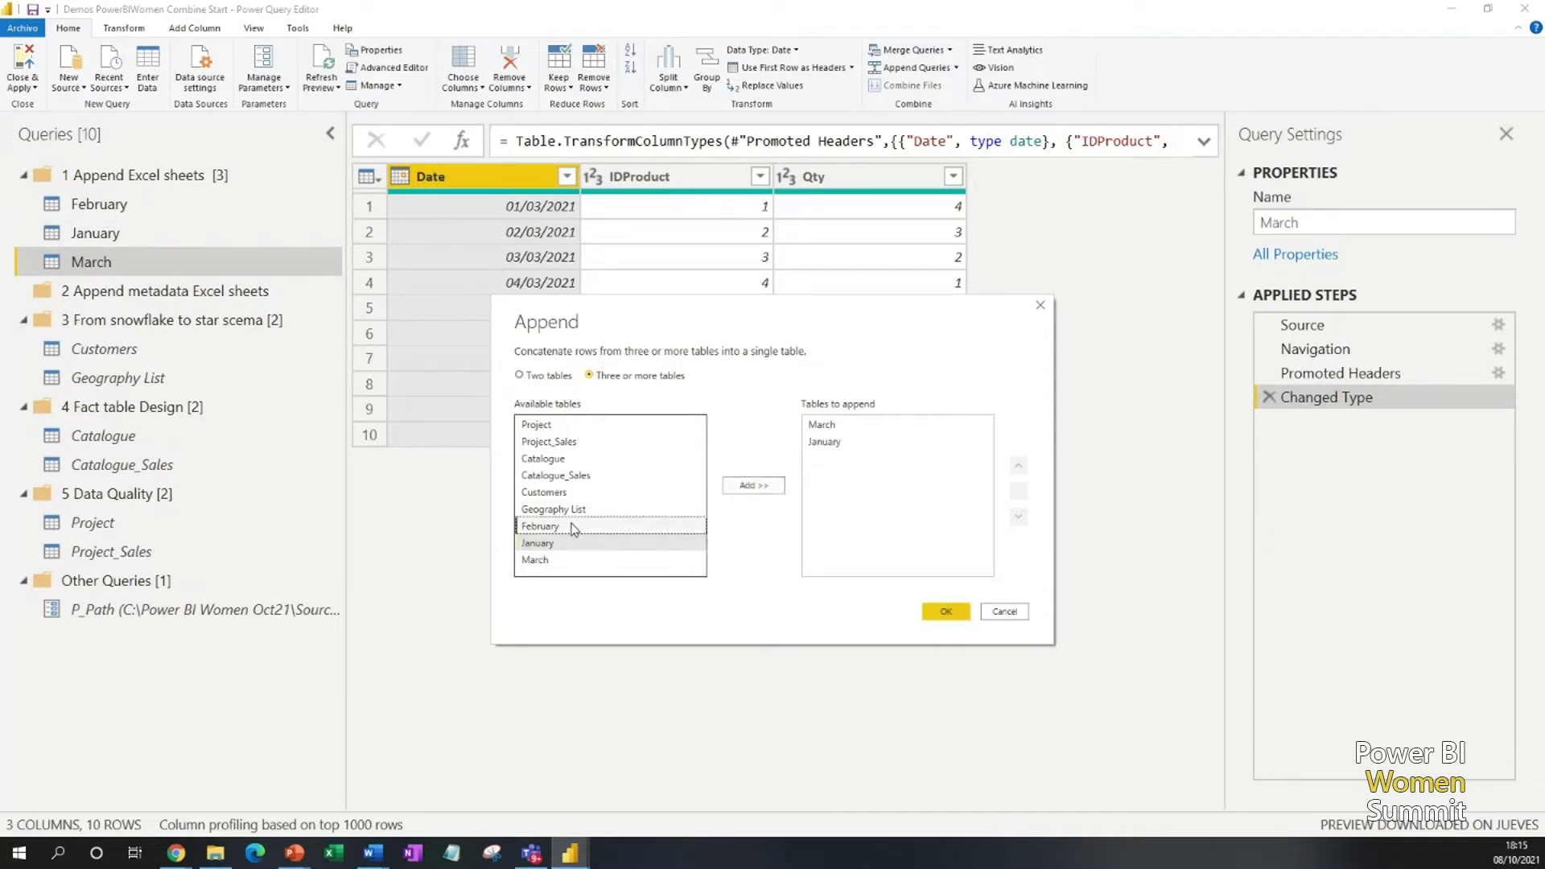
{"action": "double_click", "coordinate": [557, 525]}
{"action": "left_click", "coordinate": [885, 429]}
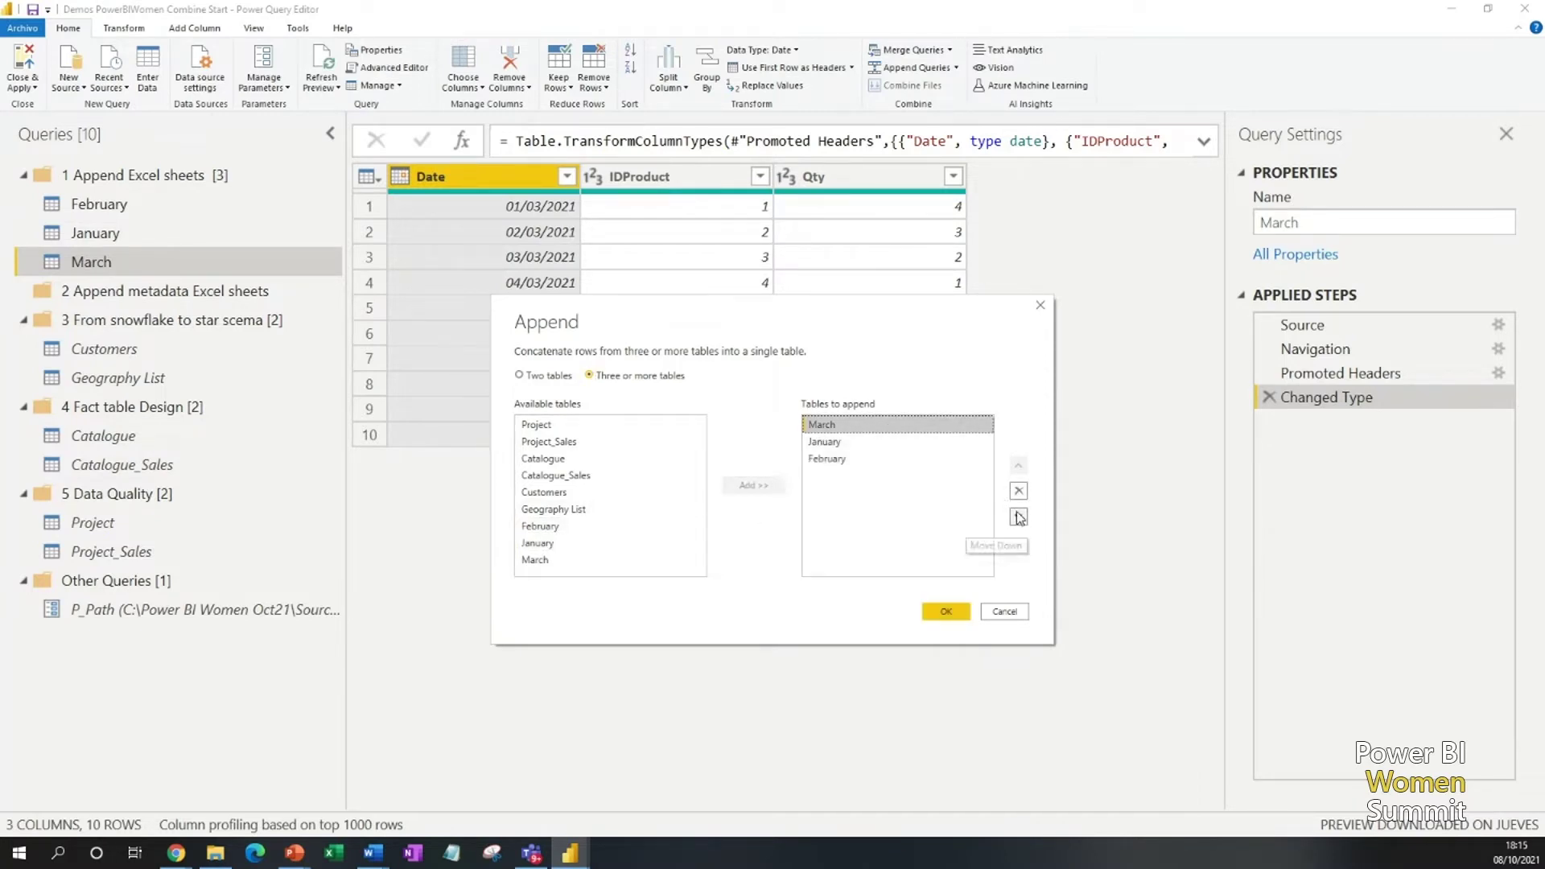
{"action": "left_click", "coordinate": [1018, 515]}
{"action": "left_click", "coordinate": [1018, 516]}
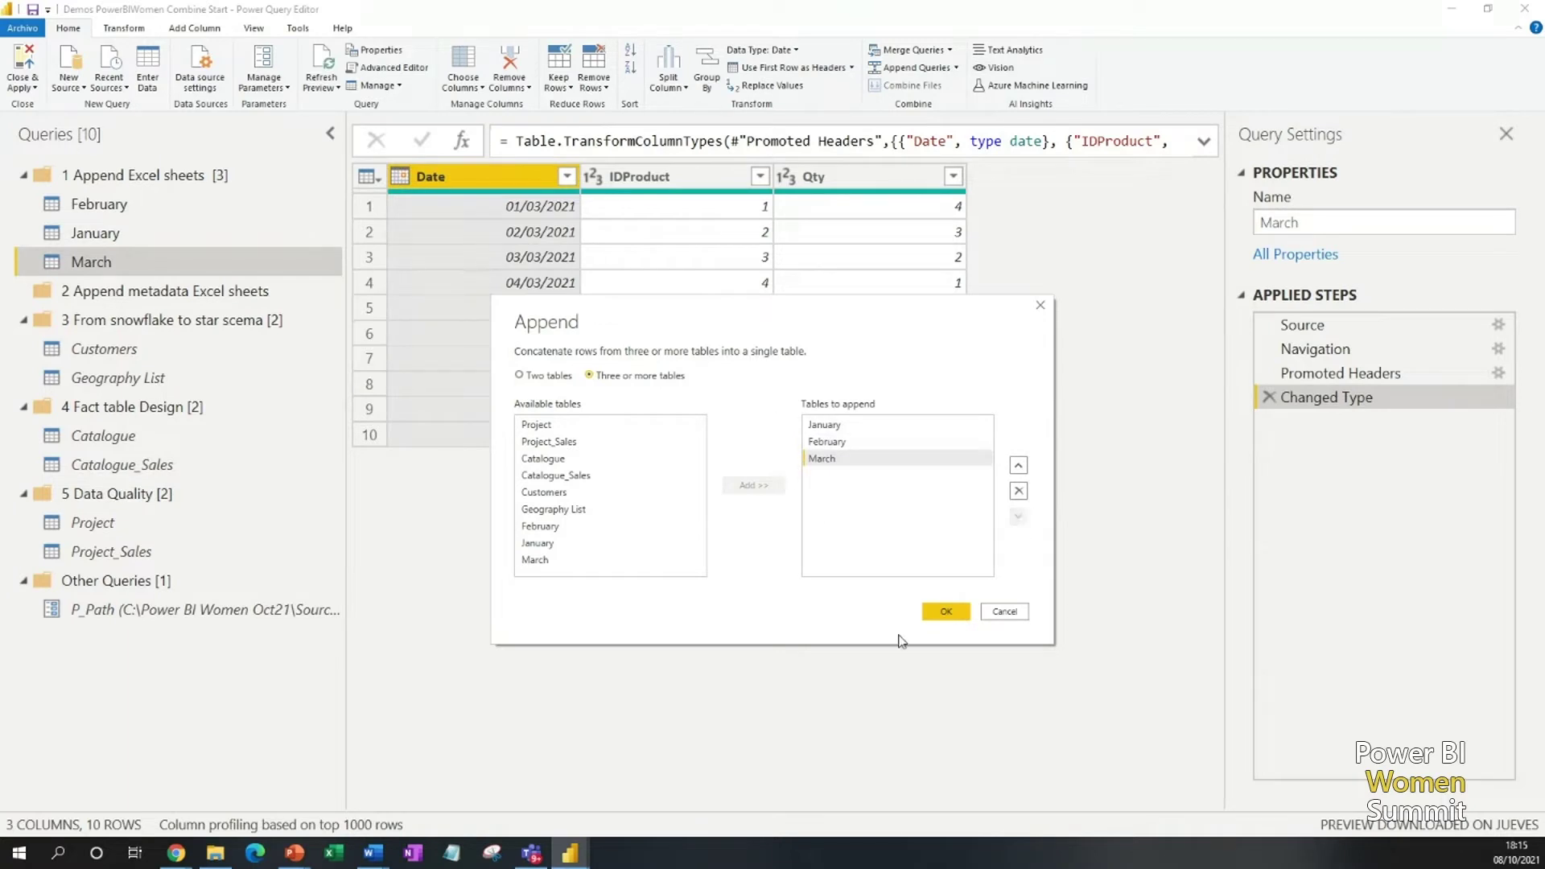
{"action": "left_click", "coordinate": [944, 613]}
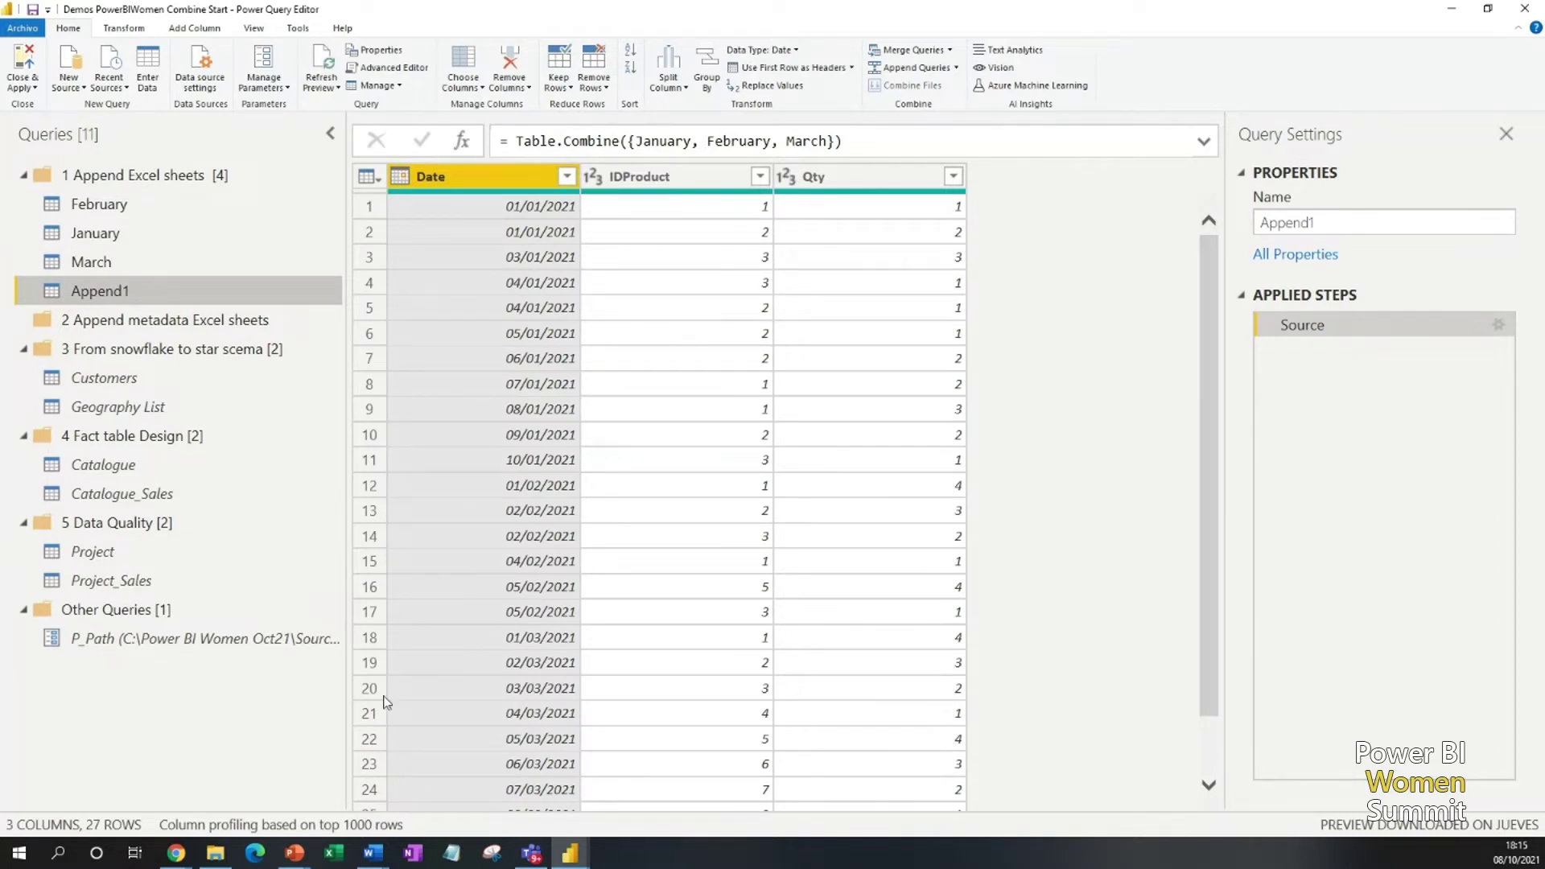
- Rename the appended query as Sales
{"action": "double_click", "coordinate": [147, 296]}
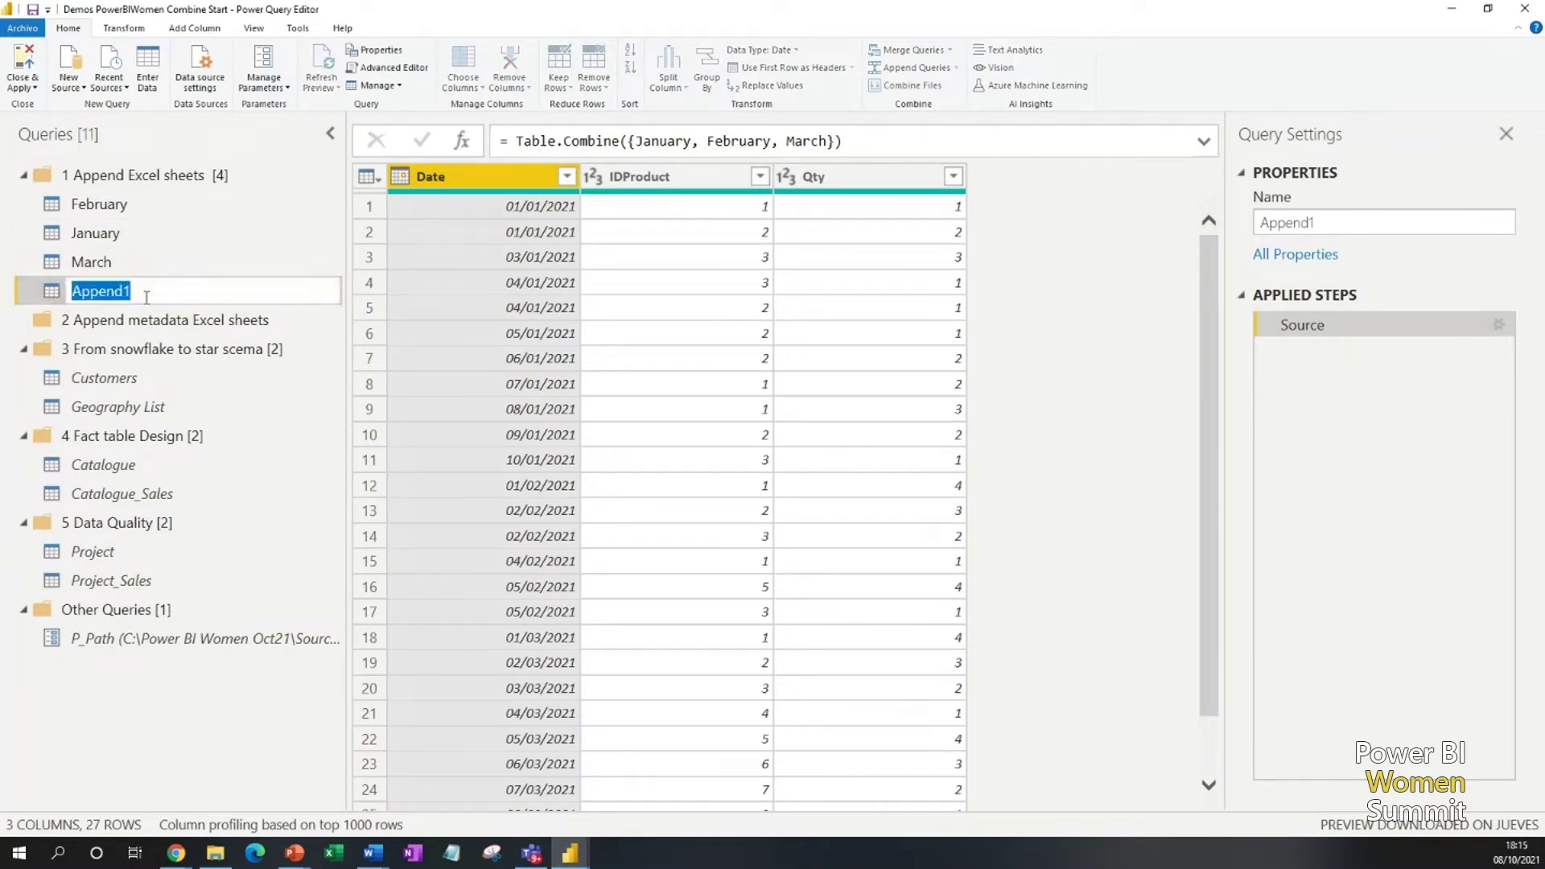
{"action": "type", "text": "Salesd"}
{"action": "key", "text": "BackSpace"}
{"action": "key", "text": "Return"}
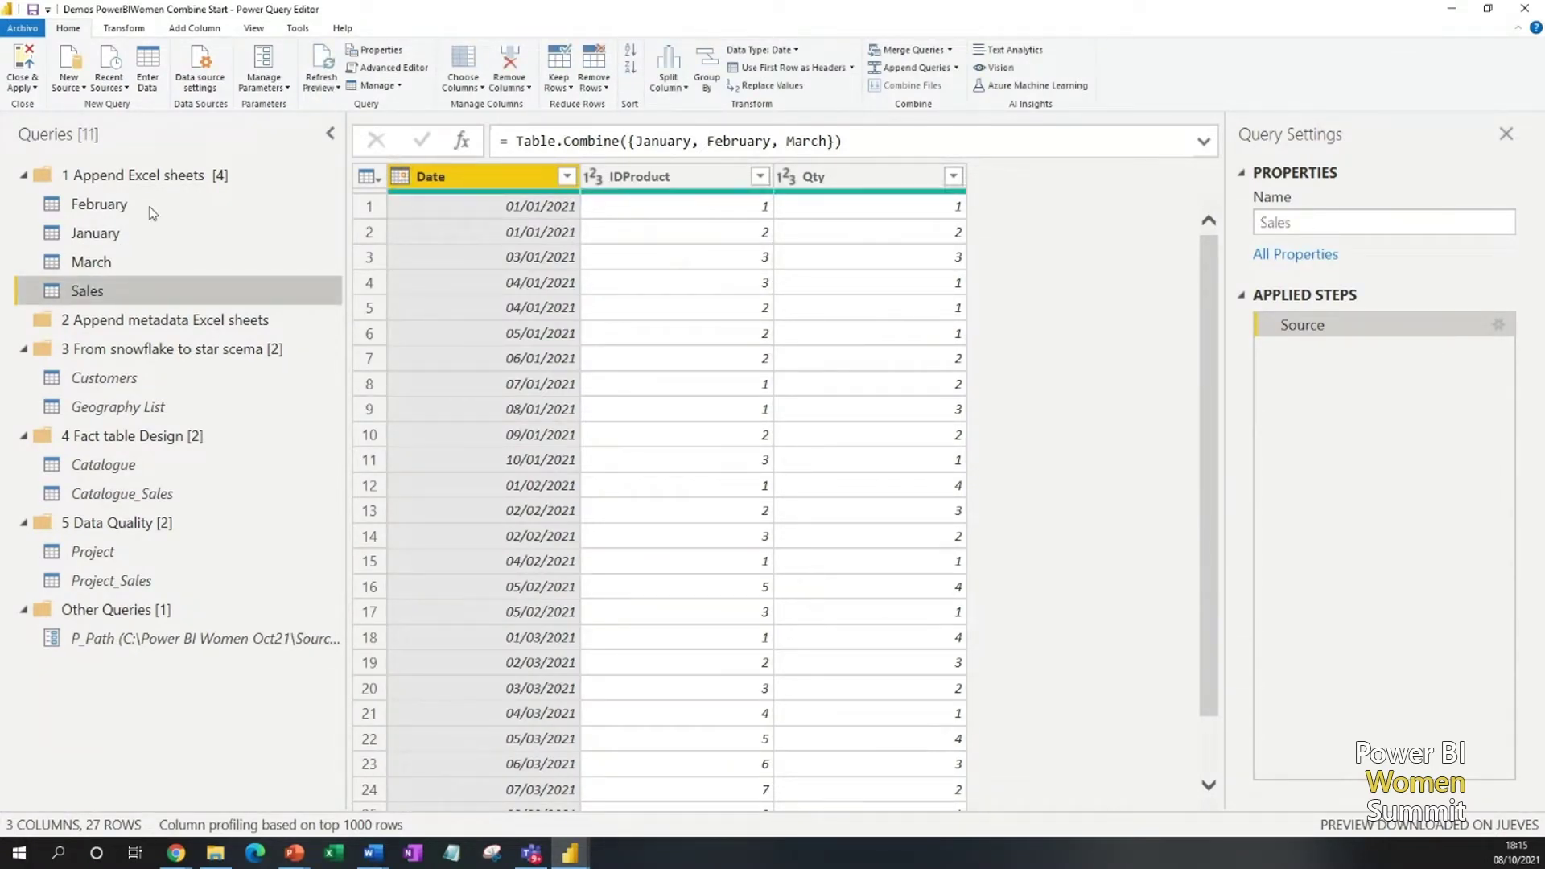
- Disable loading for the February, January and March queries
{"action": "left_click", "coordinate": [133, 205]}
{"action": "right_click", "coordinate": [134, 205]}
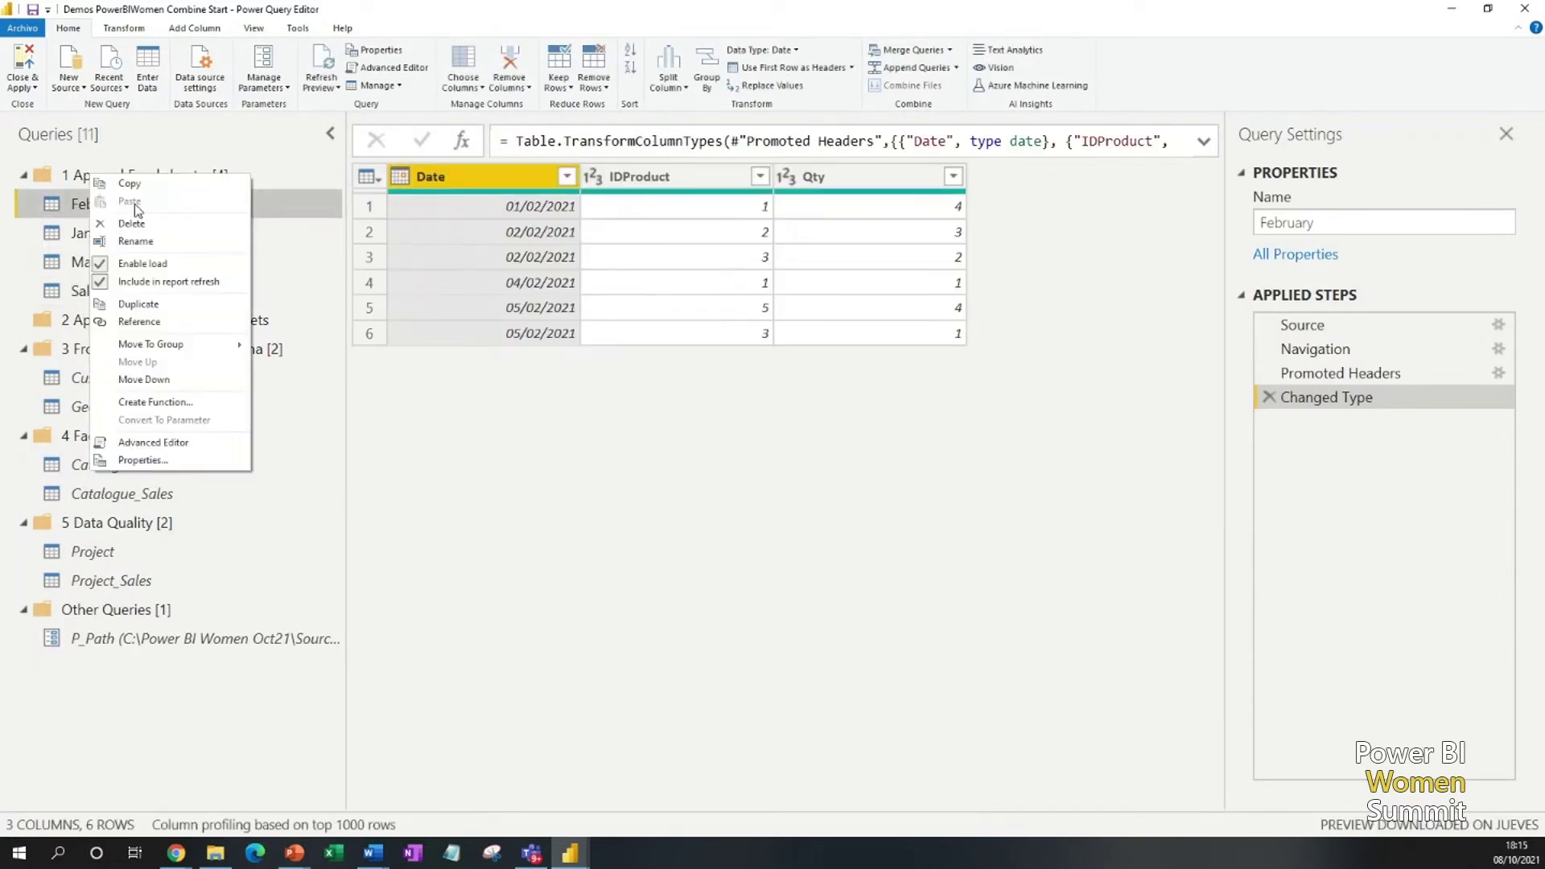
{"action": "left_click", "coordinate": [111, 256]}
{"action": "right_click", "coordinate": [100, 233]}
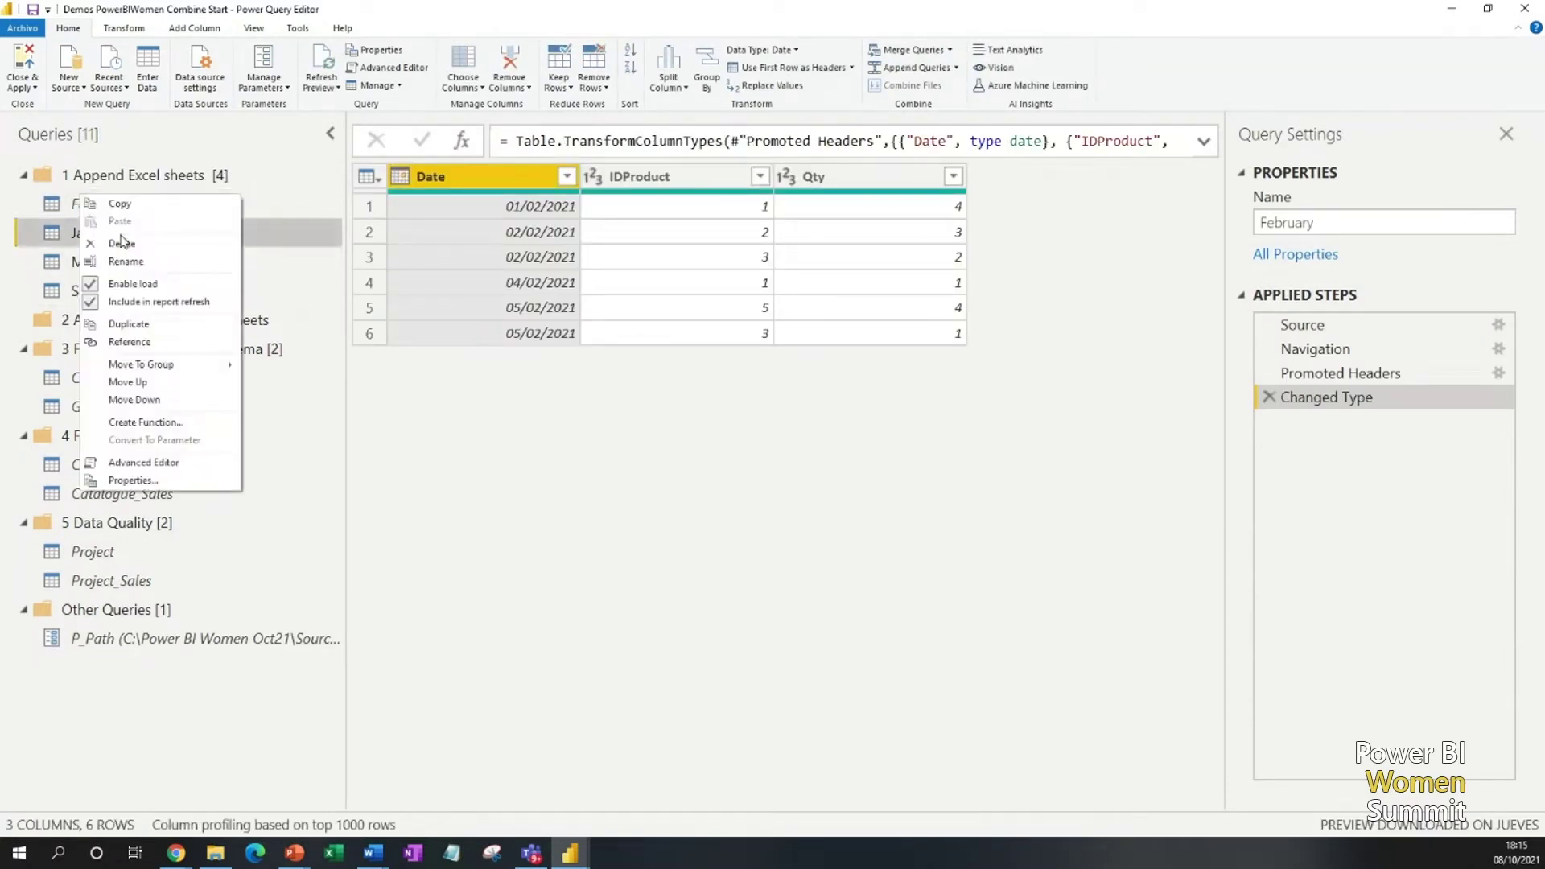
{"action": "left_click", "coordinate": [154, 288]}
{"action": "right_click", "coordinate": [112, 262]}
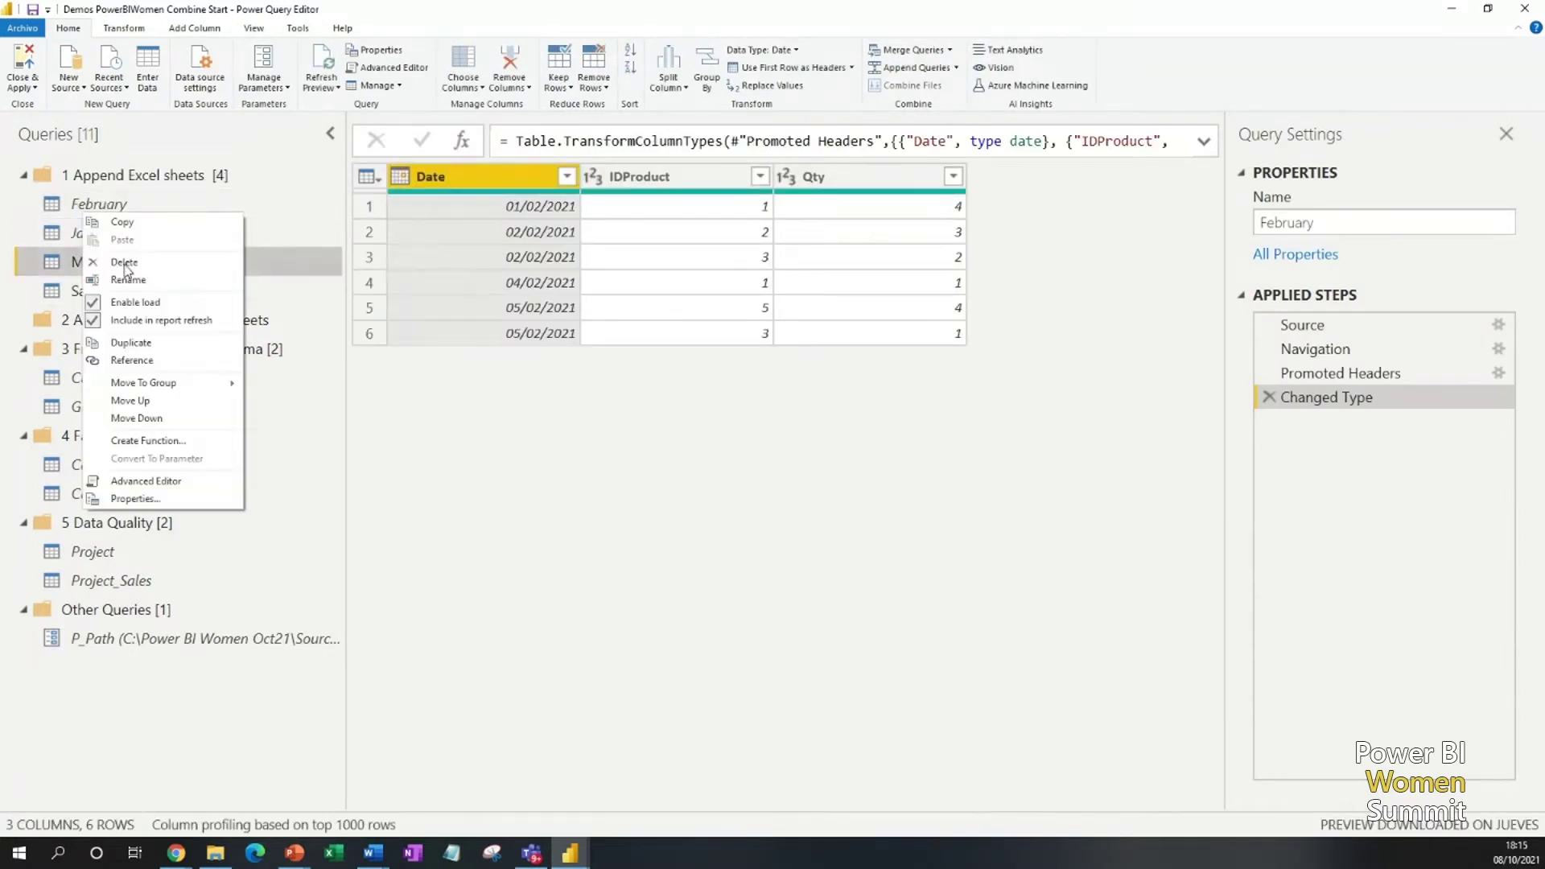
{"action": "left_click", "coordinate": [143, 302]}
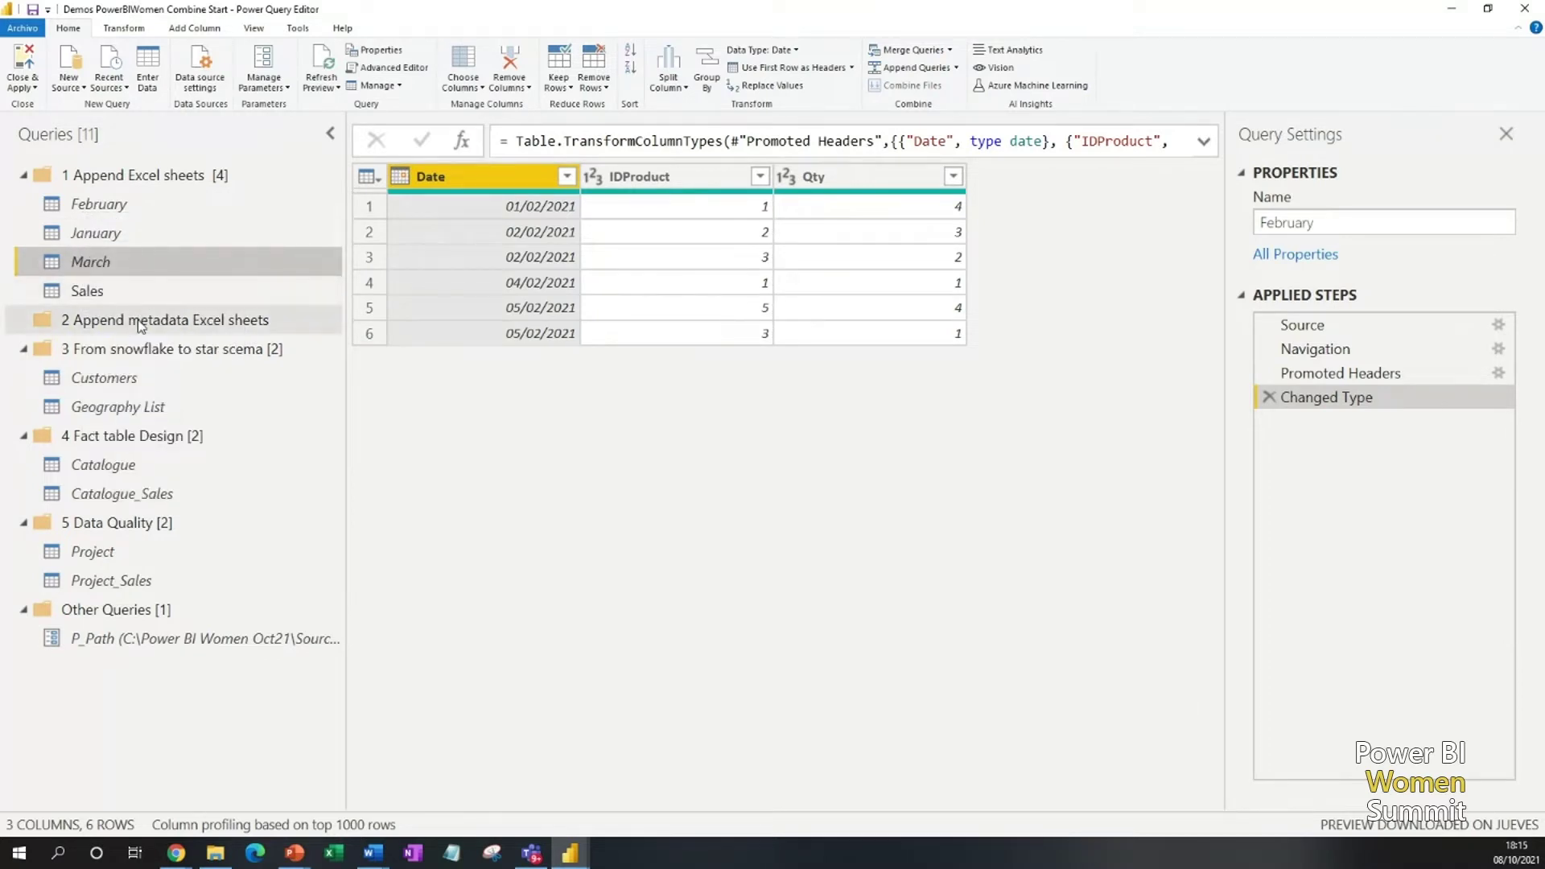
- In the 2 Append metadata Excel sheets group, bring in the whole recent Monthly sales.xlsx workbook for transformation, without selecting individual sheets
{"action": "left_click", "coordinate": [140, 323]}
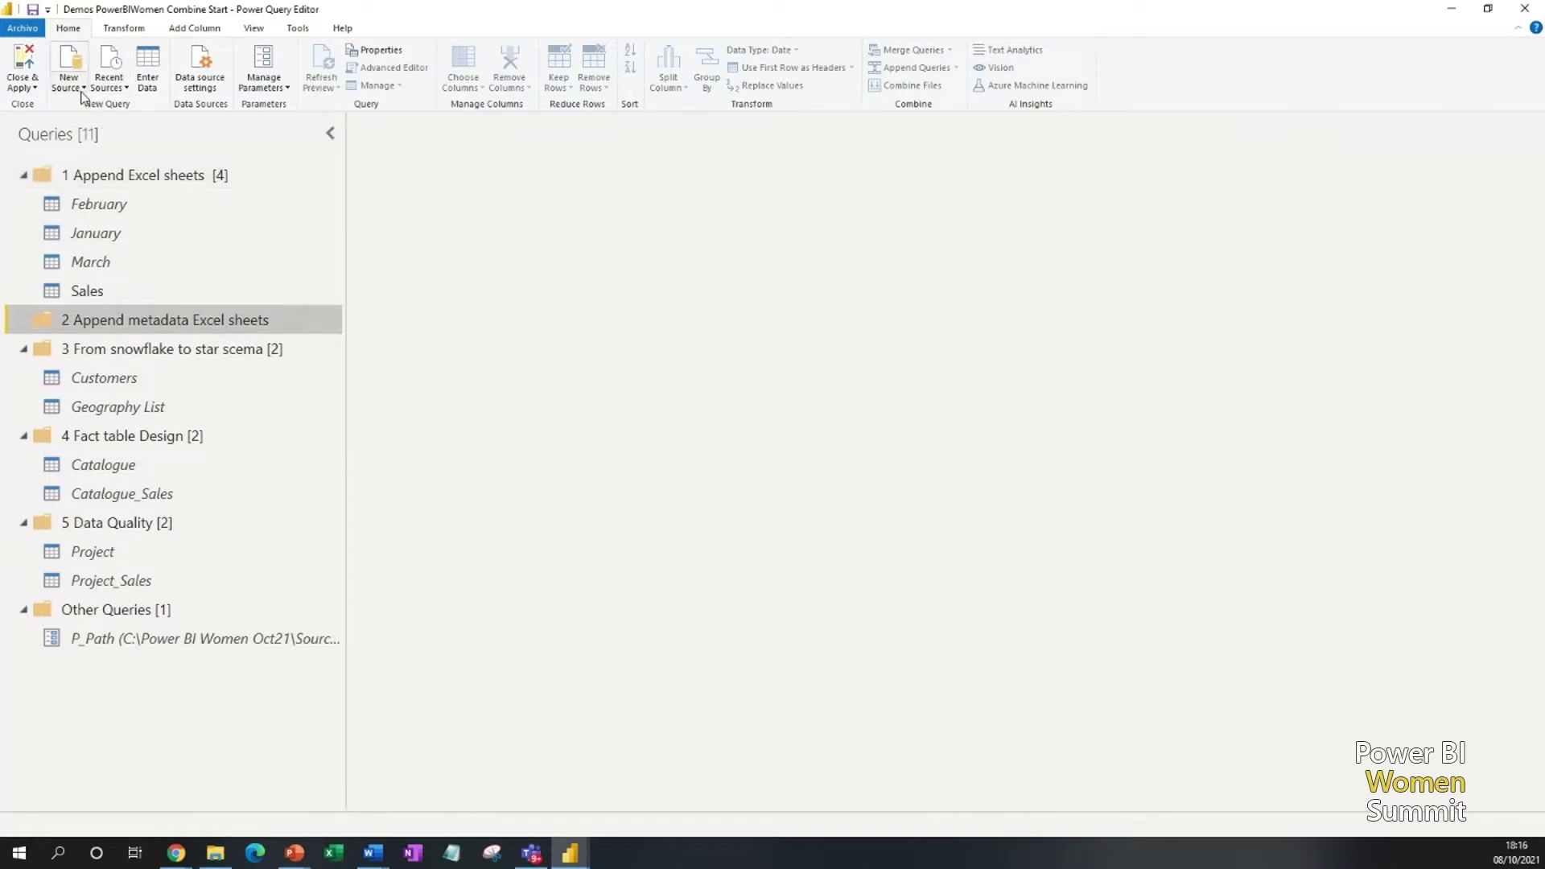
{"action": "left_click", "coordinate": [118, 86]}
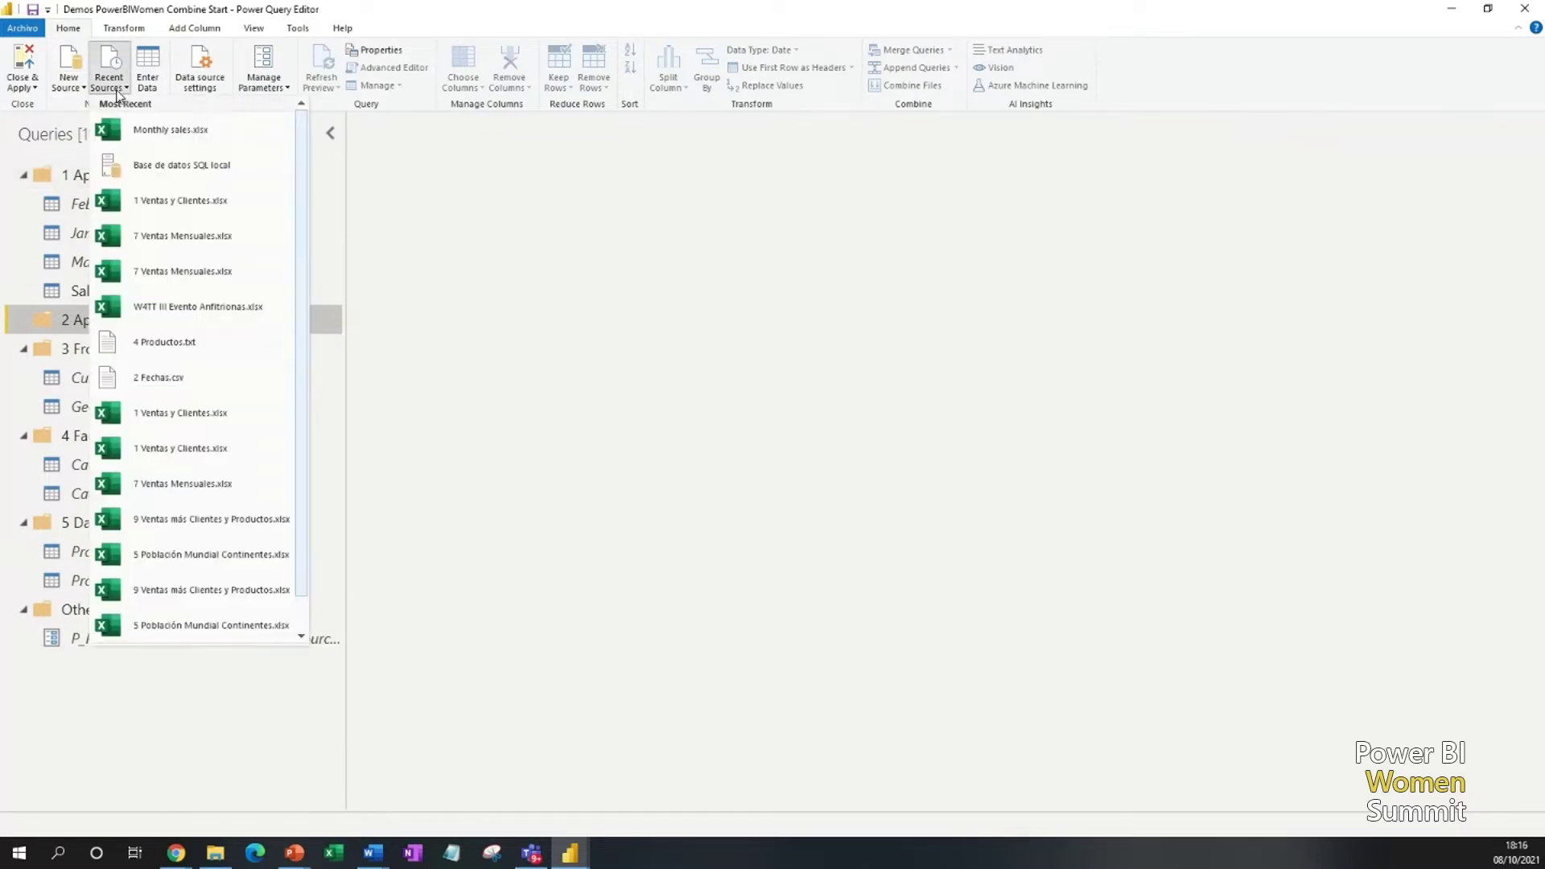
{"action": "left_click", "coordinate": [171, 132]}
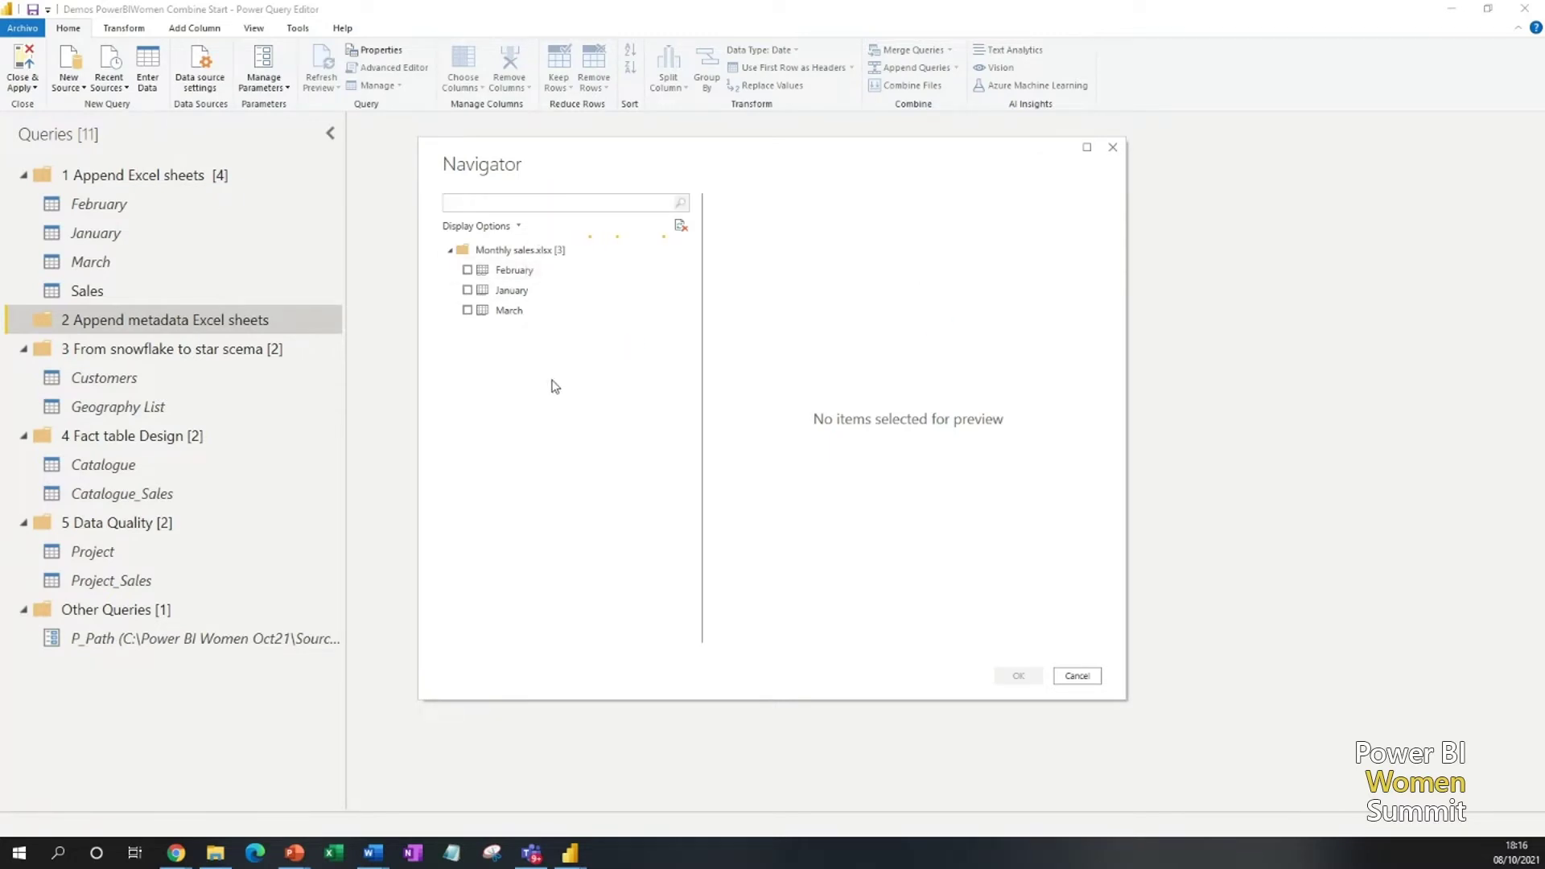
{"action": "right_click", "coordinate": [591, 250]}
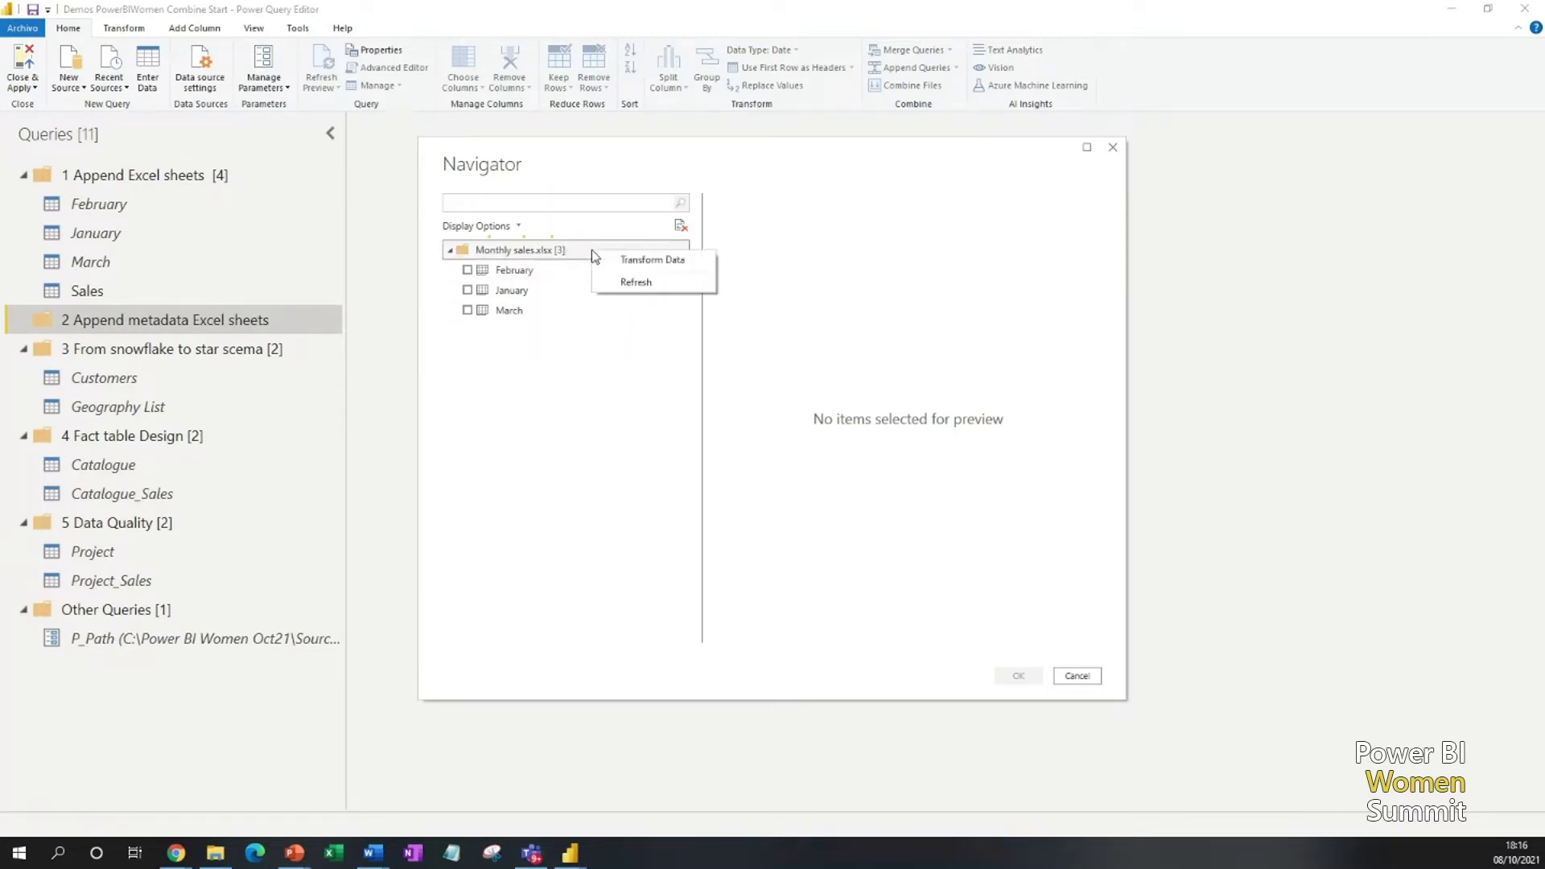
{"action": "left_click", "coordinate": [650, 261]}
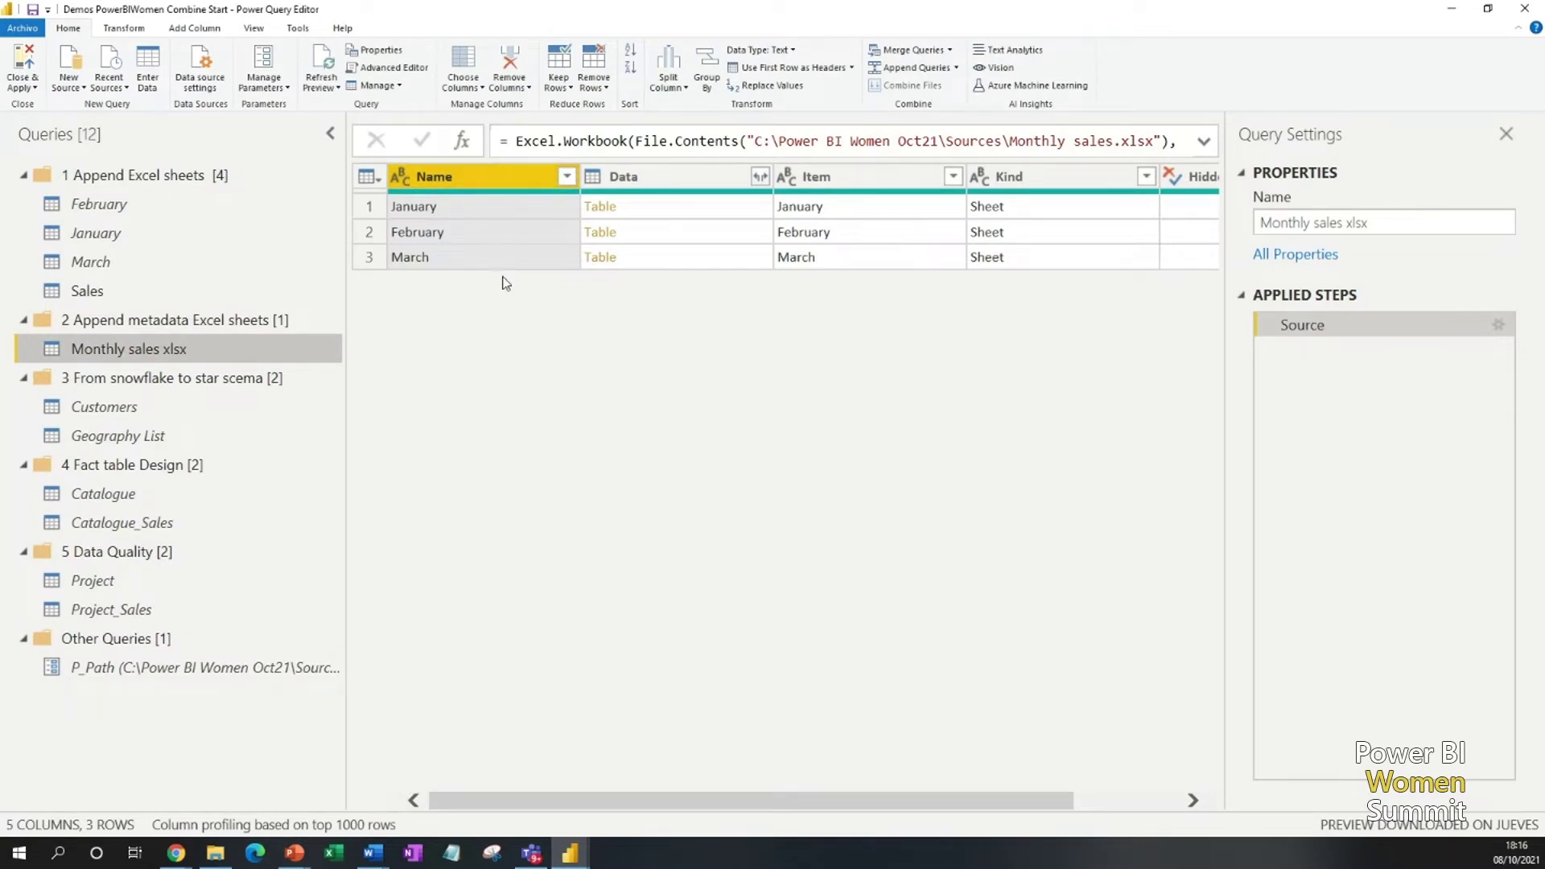
- Preview the nested January, February and March tables in the Data column of the Monthly sales xlsx query
{"action": "left_click", "coordinate": [665, 212]}
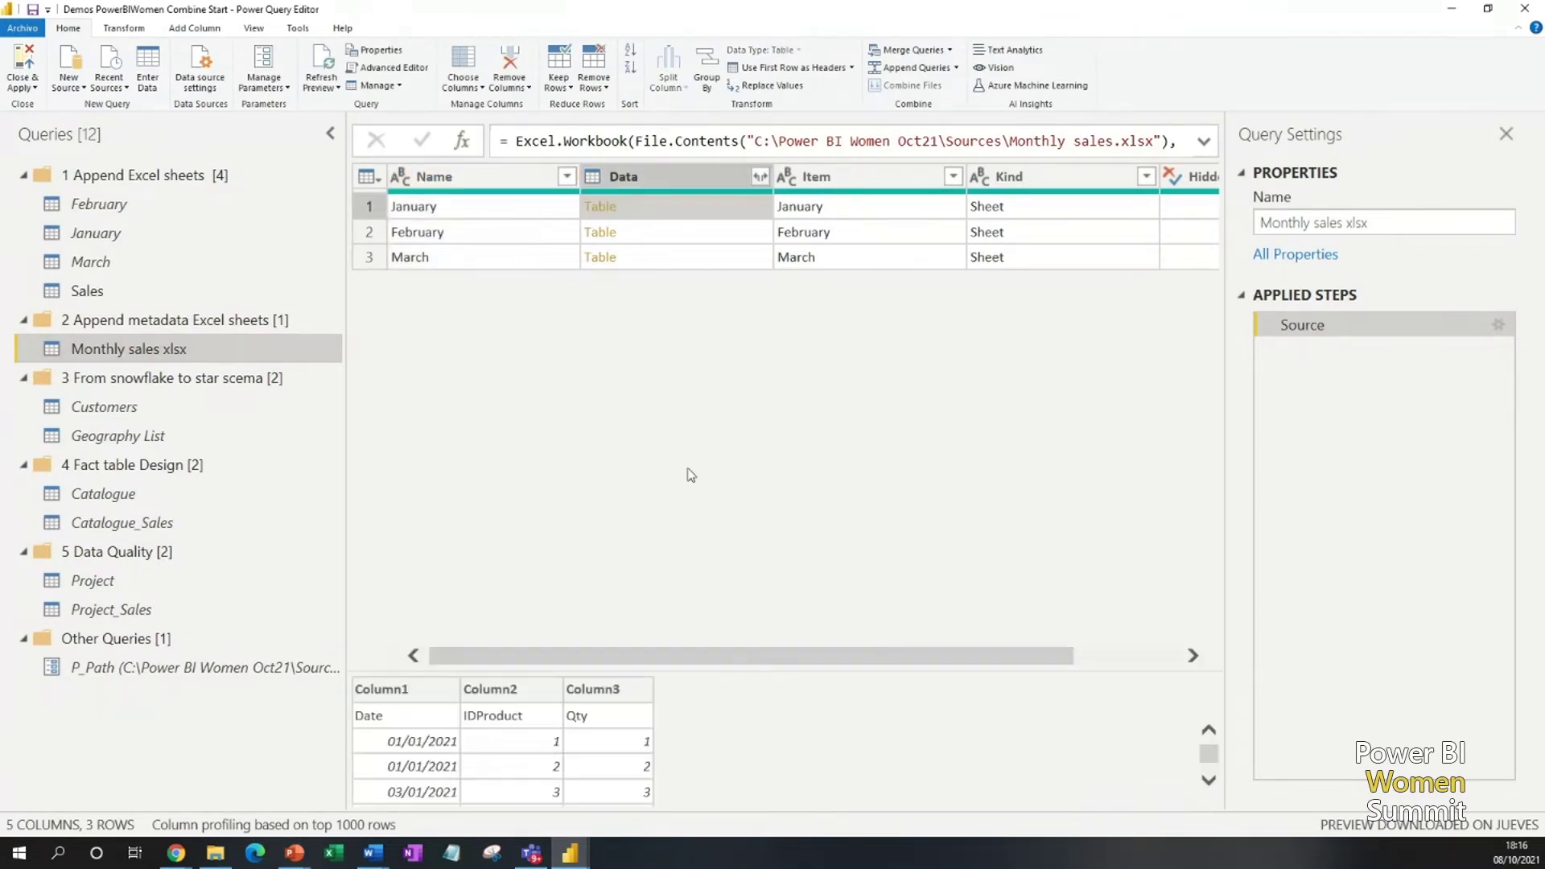
{"action": "left_click_drag", "start_coordinate": [700, 673], "coordinate": [694, 273]}
{"action": "left_click", "coordinate": [678, 231]}
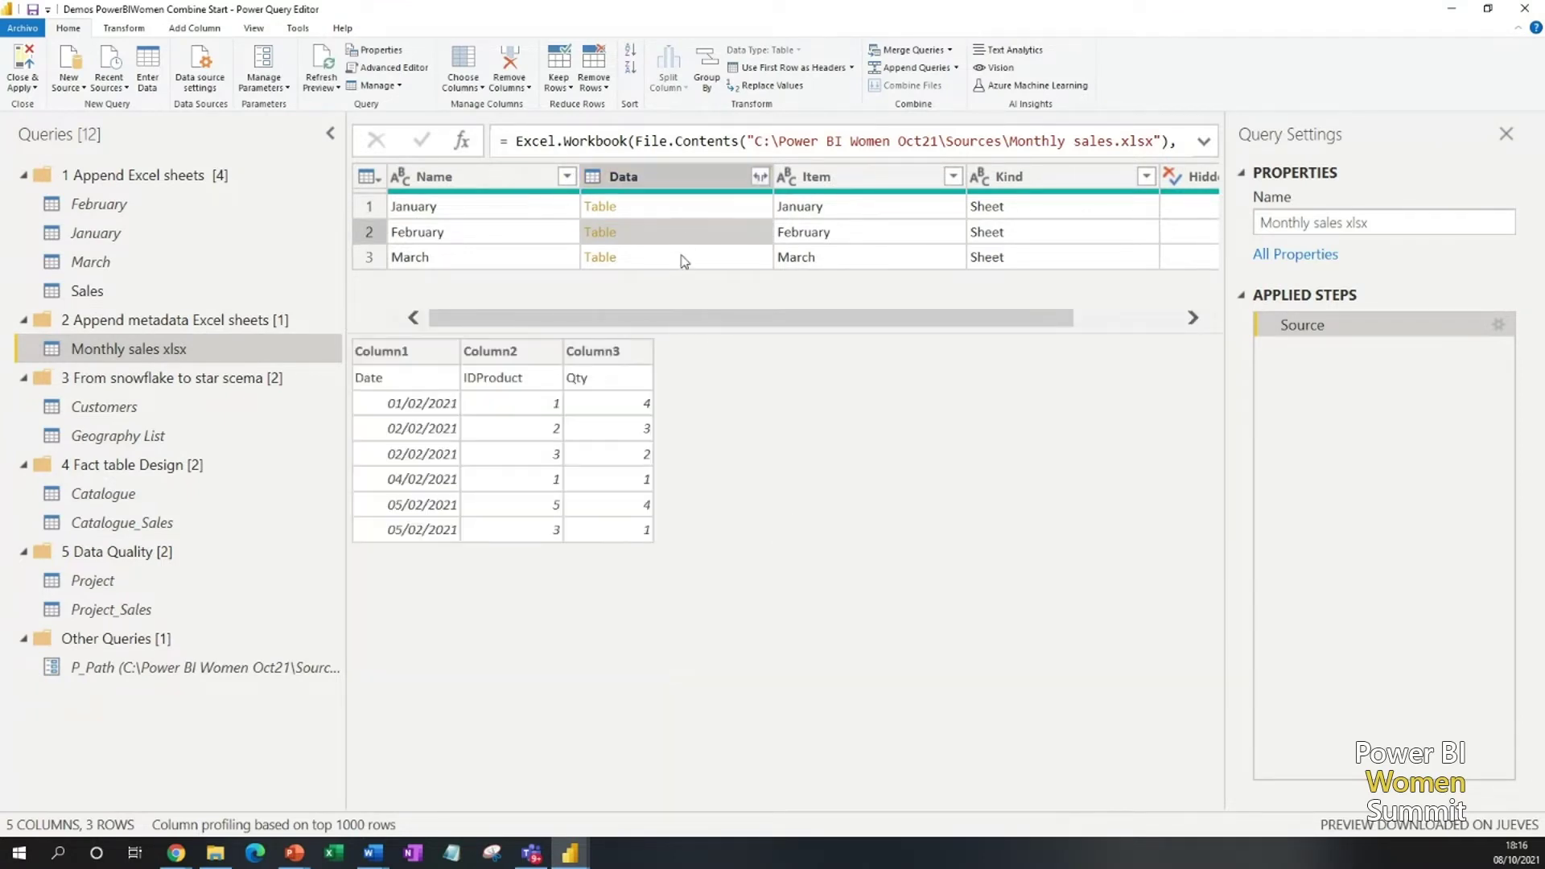
{"action": "left_click", "coordinate": [679, 259]}
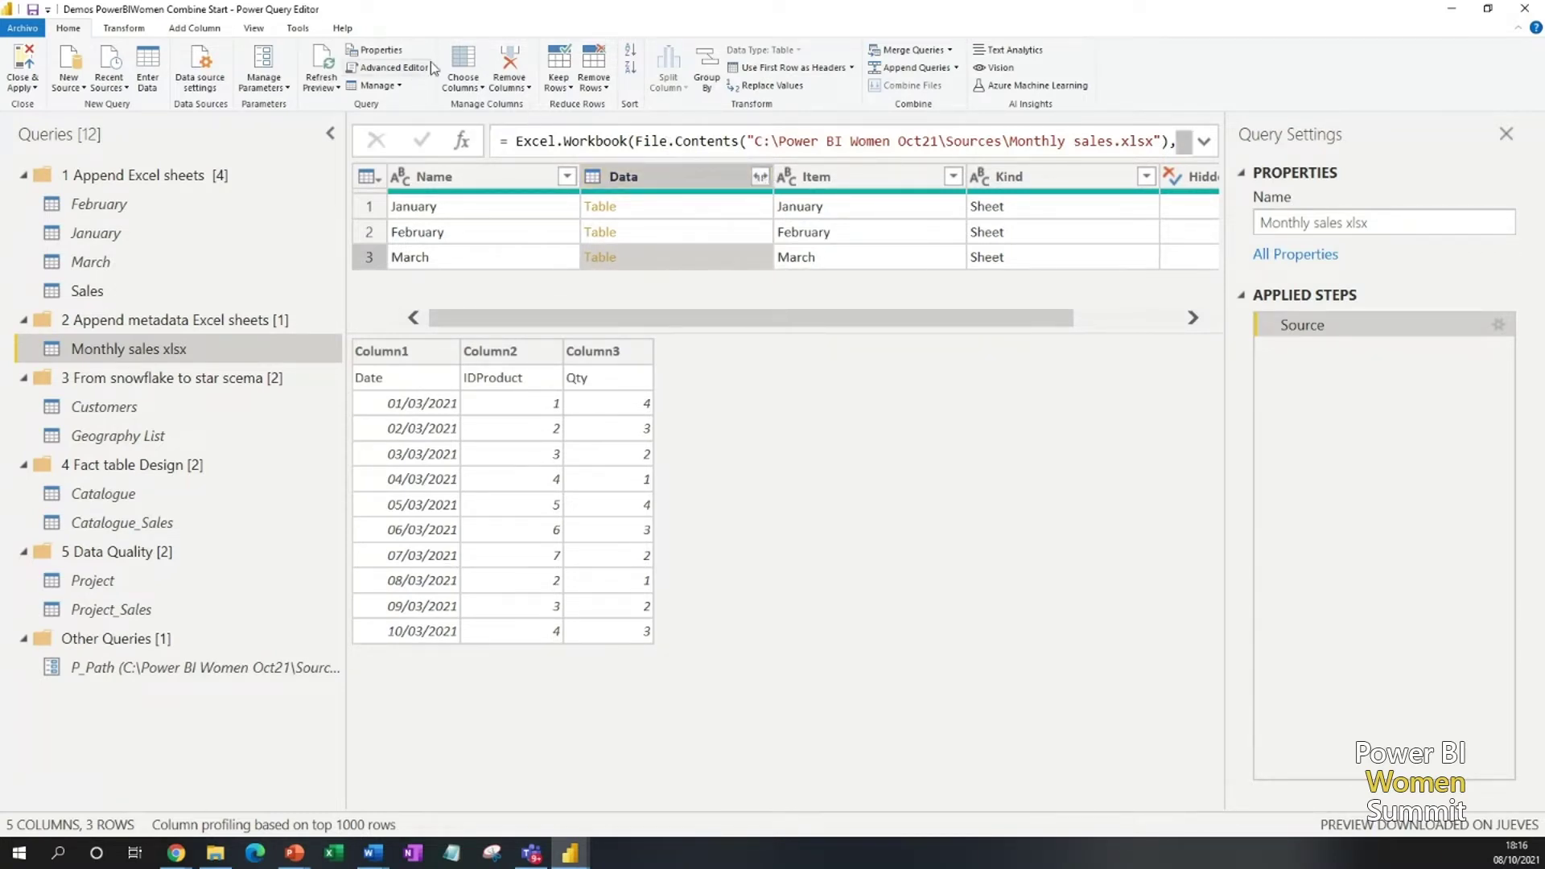
- Keep only the Data column in the Monthly sales xlsx query
{"action": "left_click", "coordinate": [459, 64]}
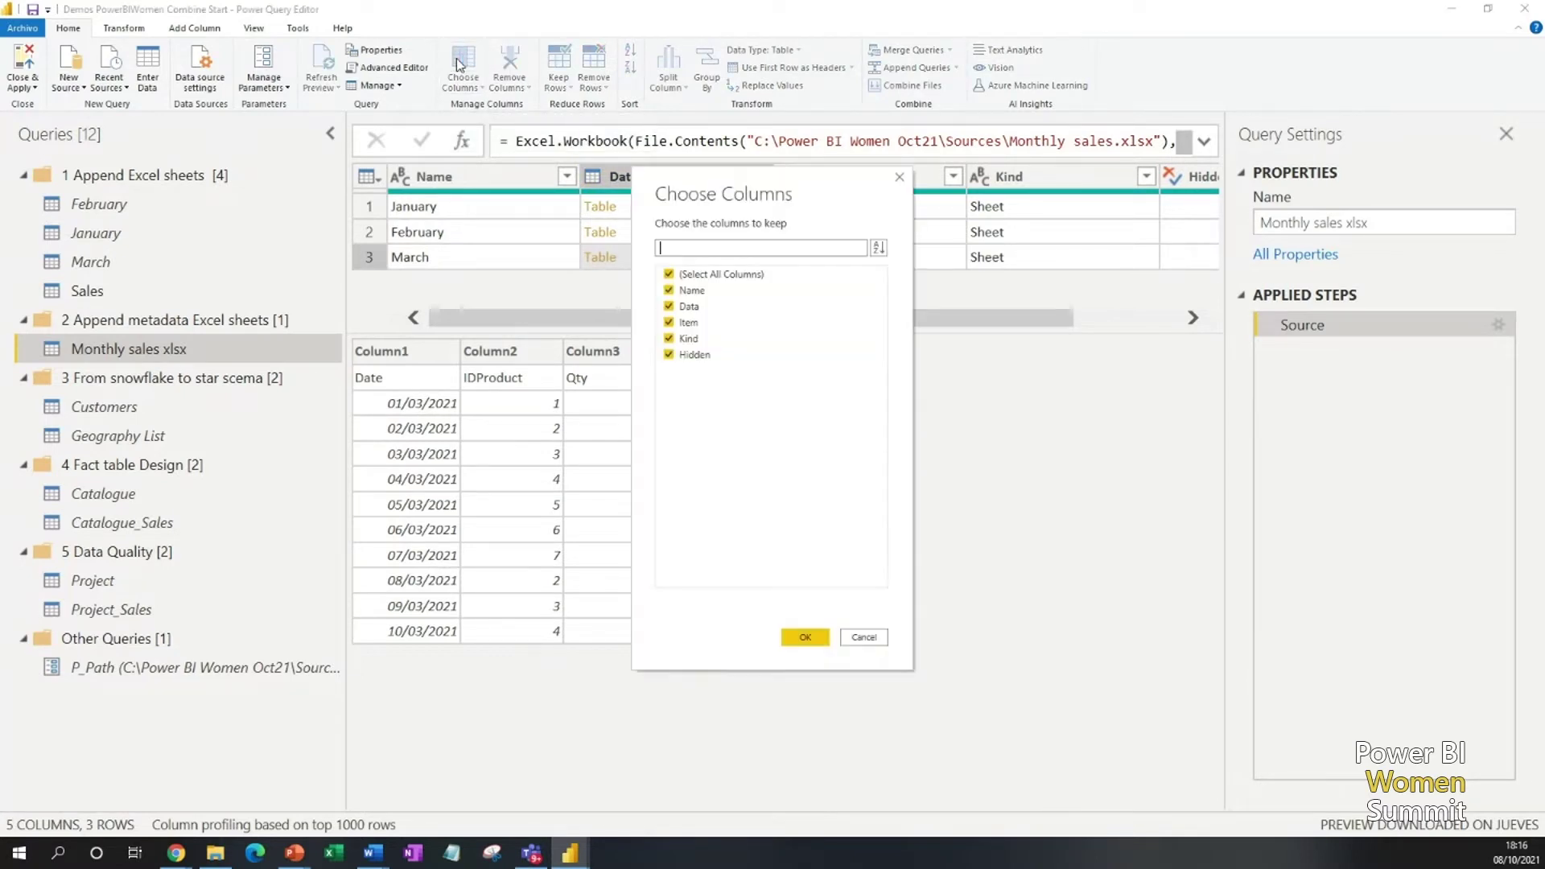
{"action": "left_click", "coordinate": [669, 275]}
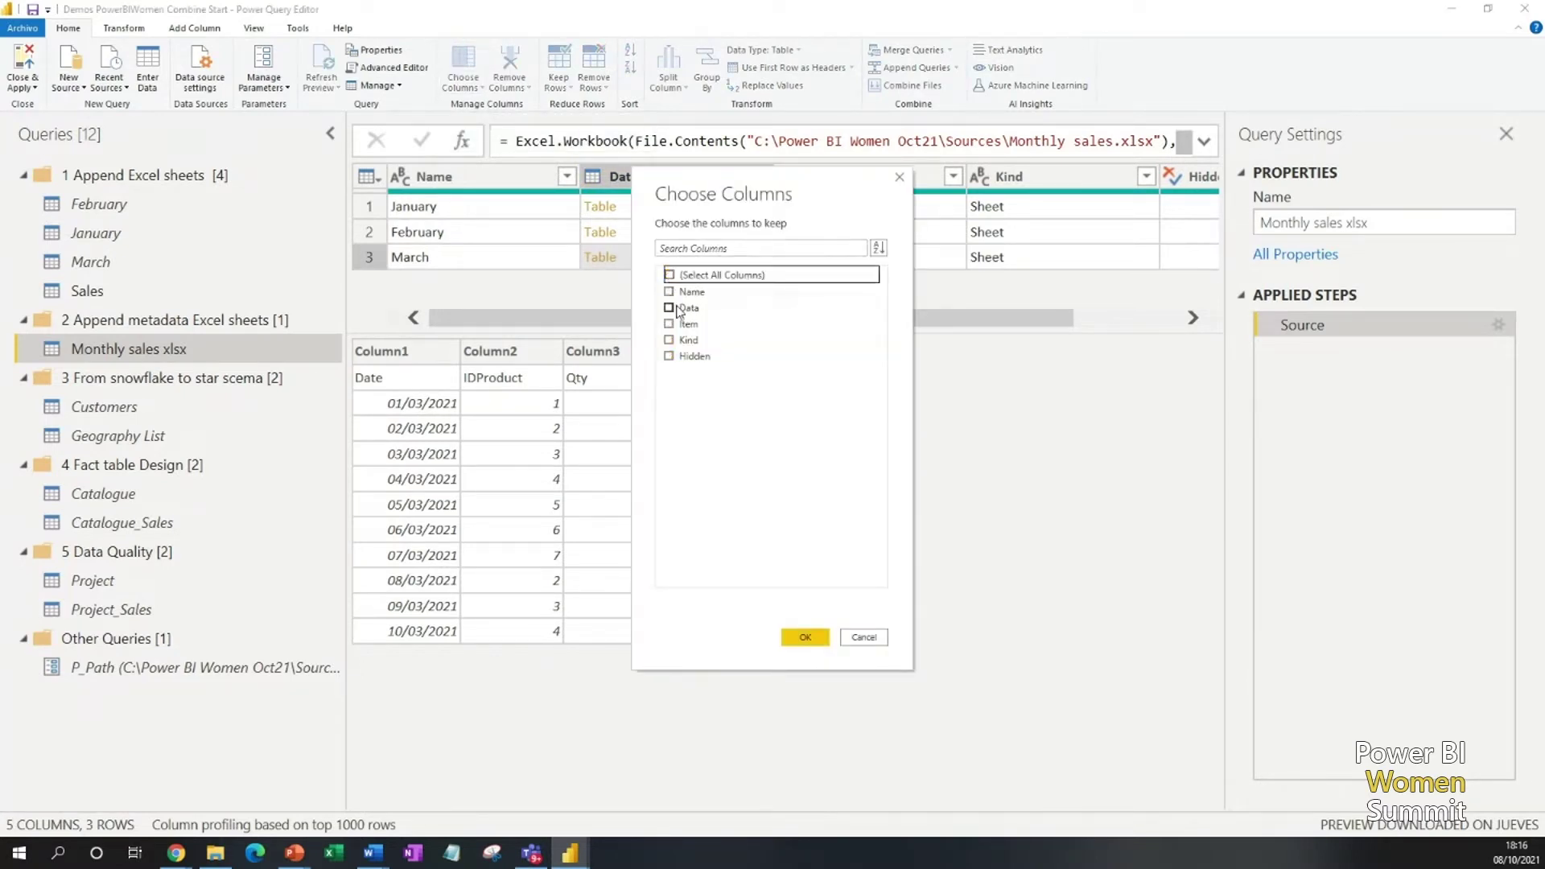
{"action": "left_click", "coordinate": [669, 306]}
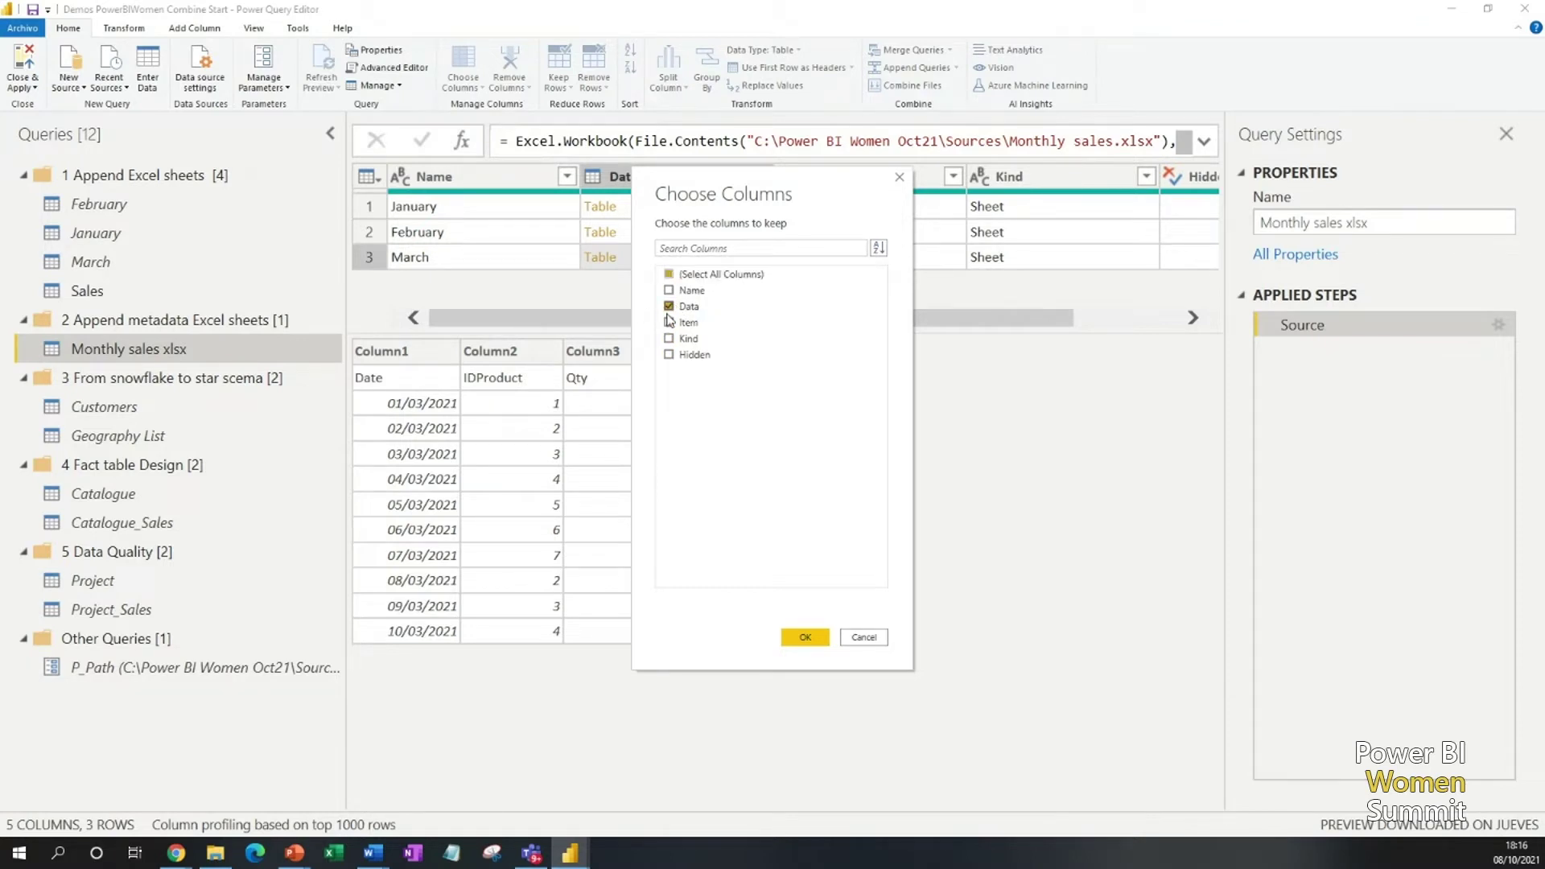
{"action": "left_click", "coordinate": [805, 635]}
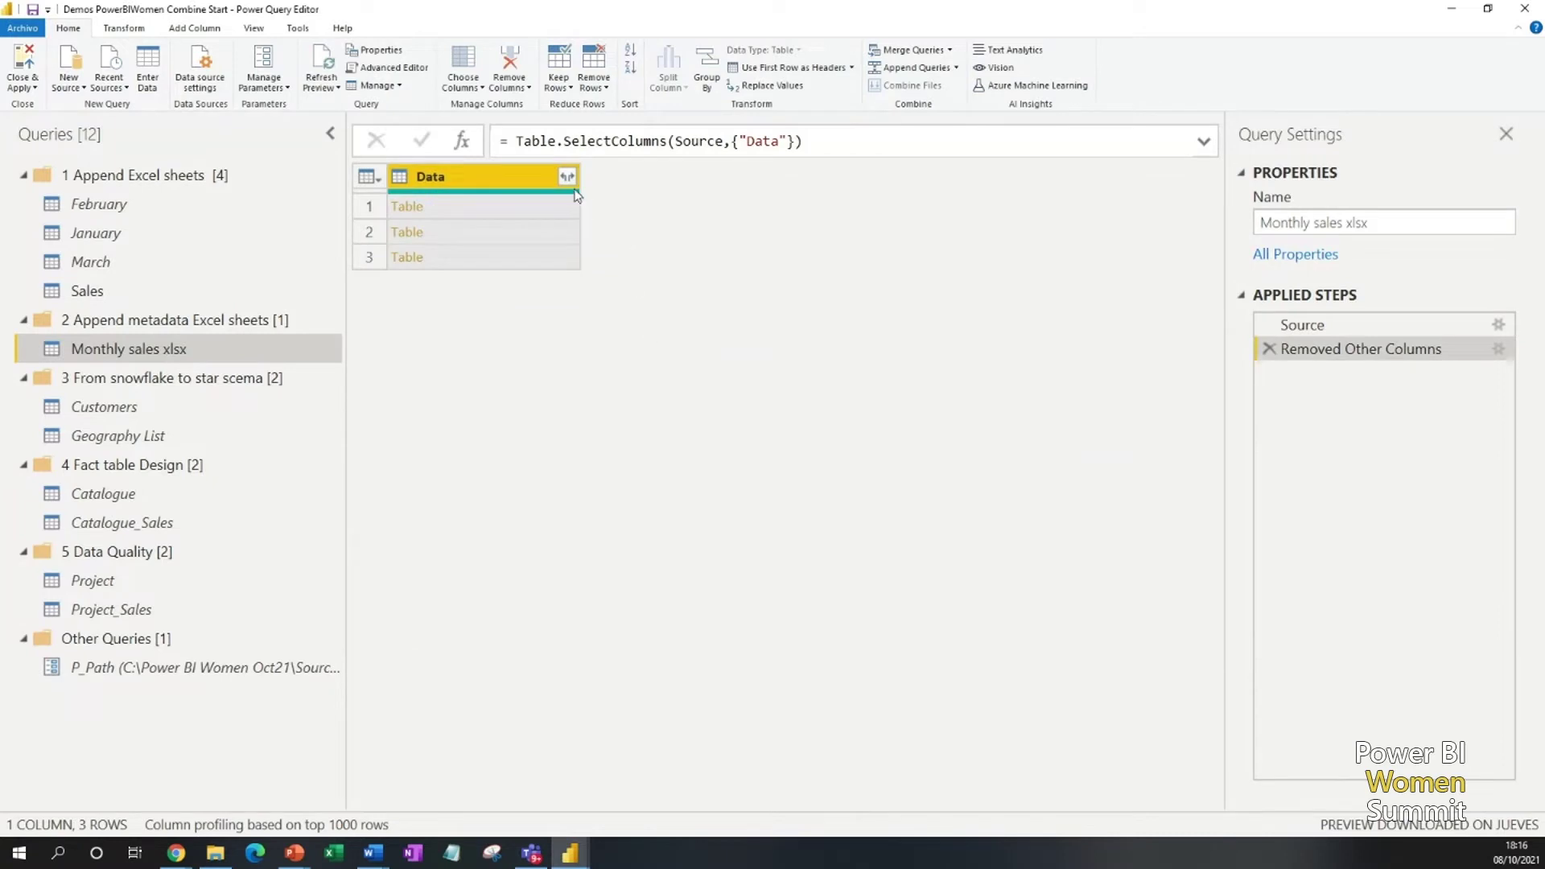
- Expand the Data column into Column1, Column2 and Column3 without using the original column name as prefix
{"action": "left_click", "coordinate": [567, 178]}
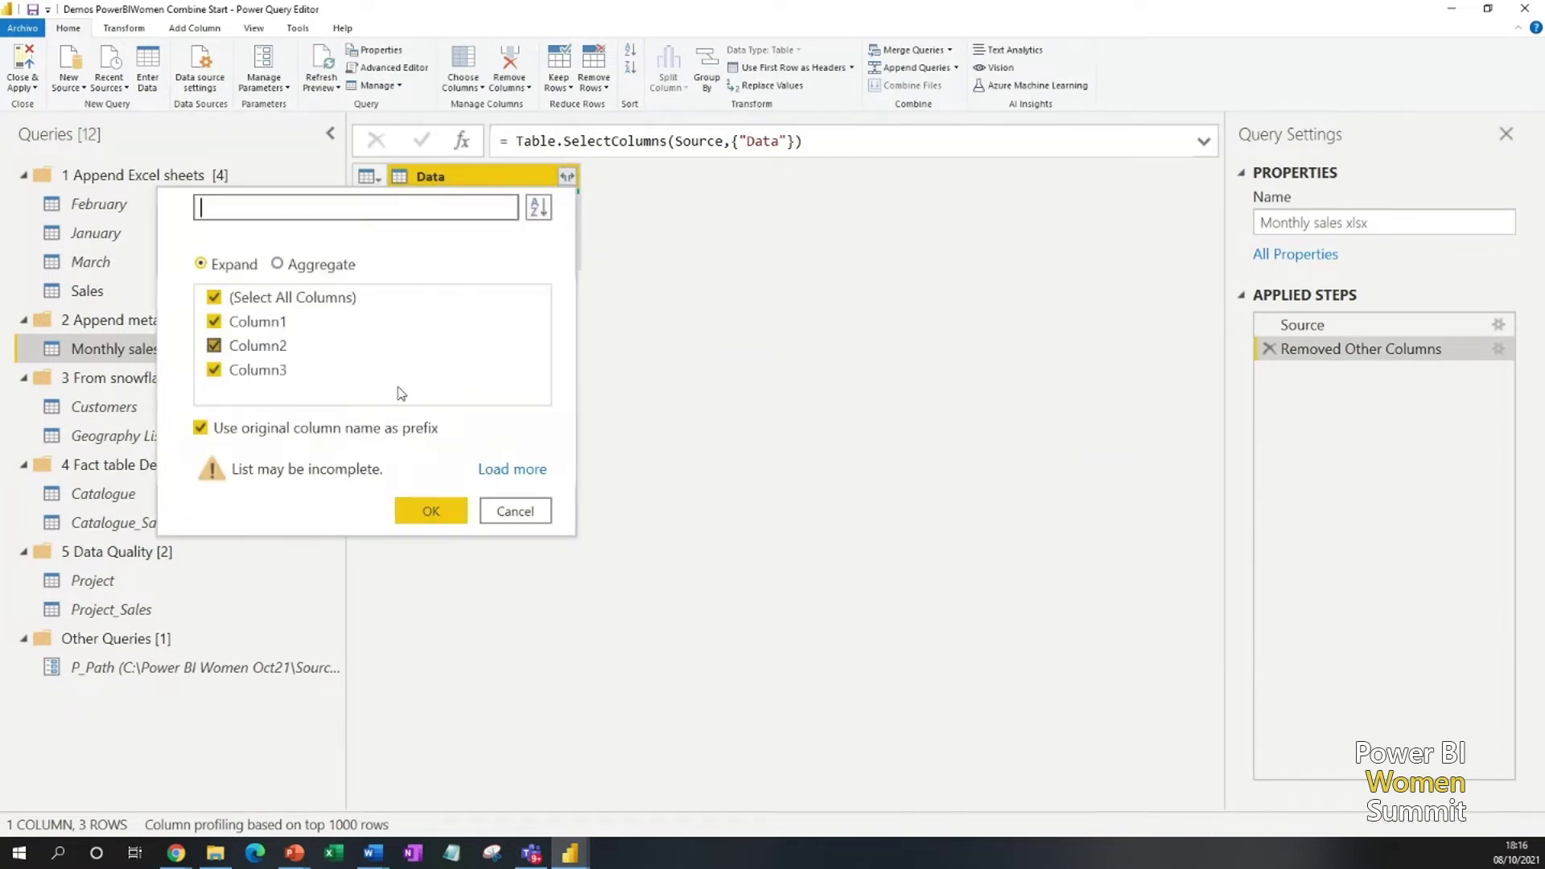
{"action": "left_click", "coordinate": [202, 428]}
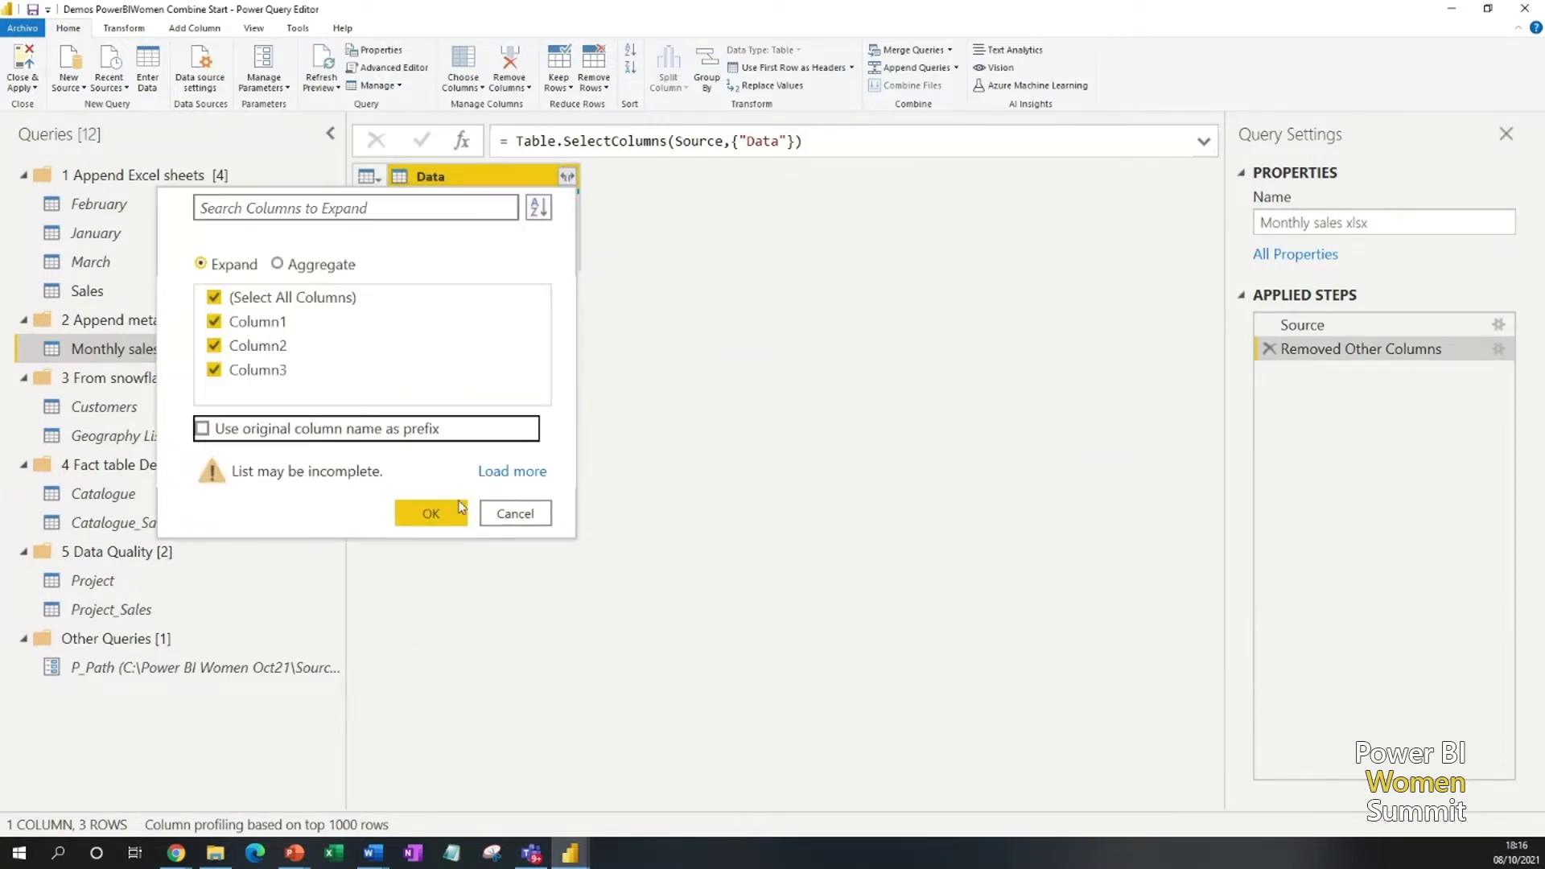
{"action": "left_click", "coordinate": [460, 516]}
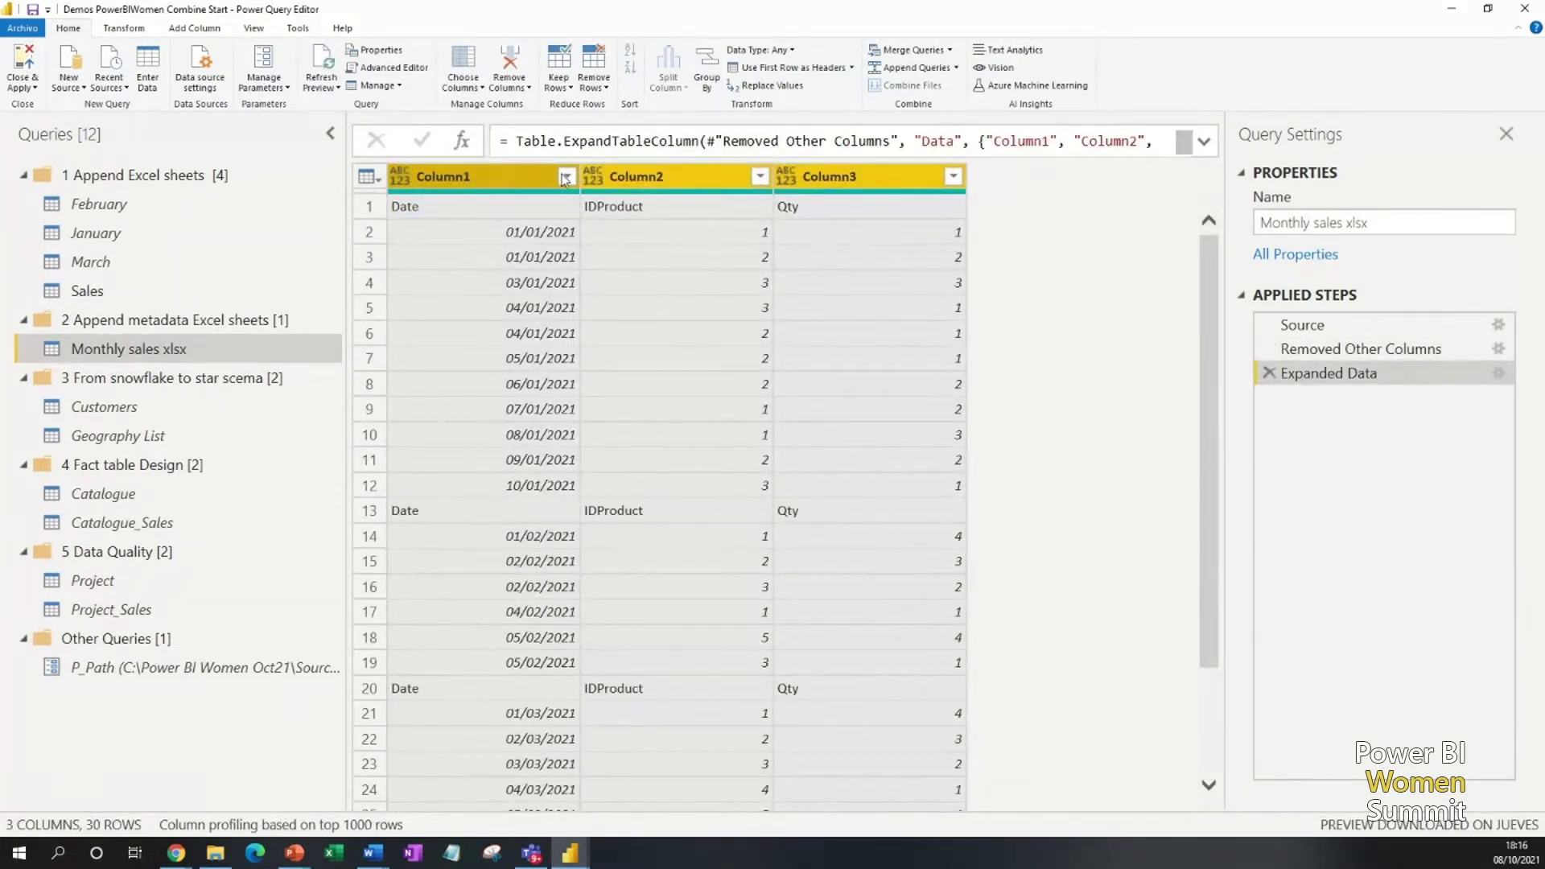
- Promote the first row to headers and filter the repeated header rows out by excluding the value Qty from the Qty column
{"action": "left_click", "coordinate": [125, 27]}
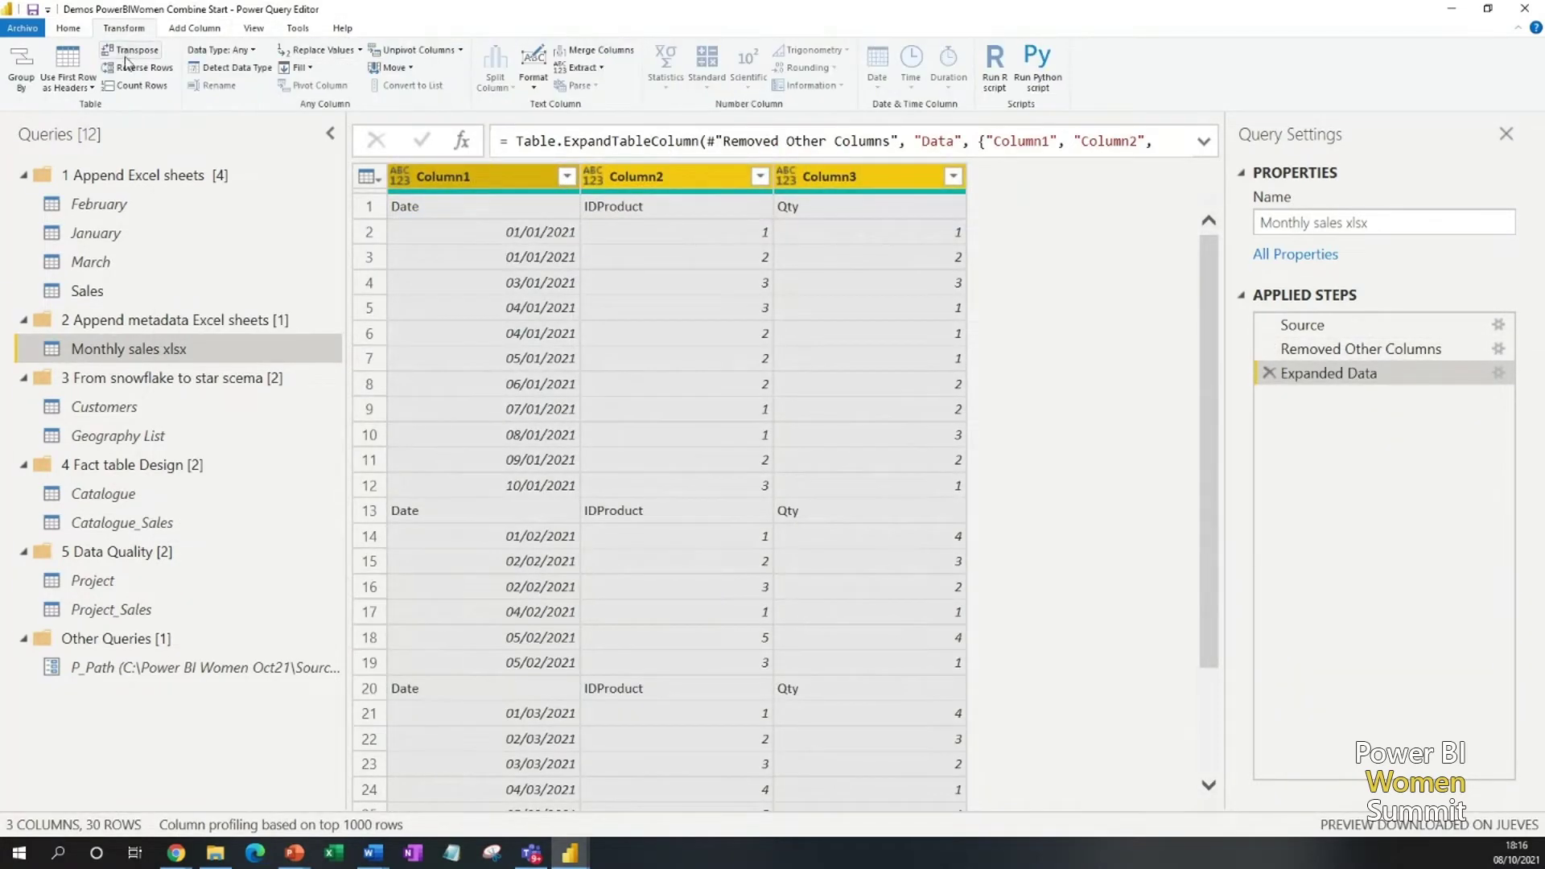
{"action": "left_click", "coordinate": [71, 59]}
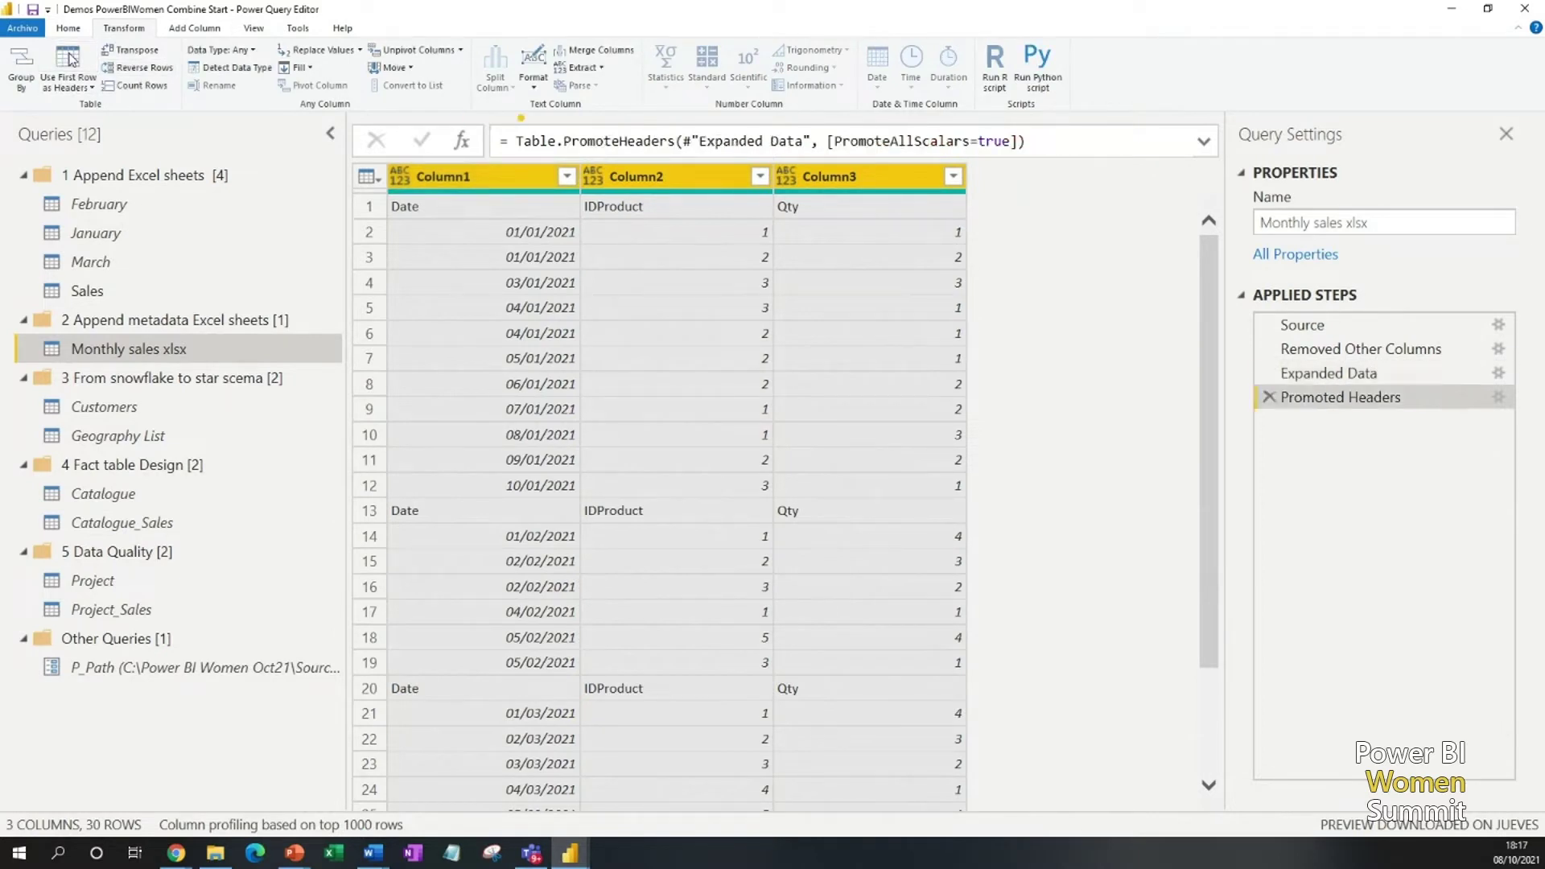
{"action": "left_click", "coordinate": [952, 178]}
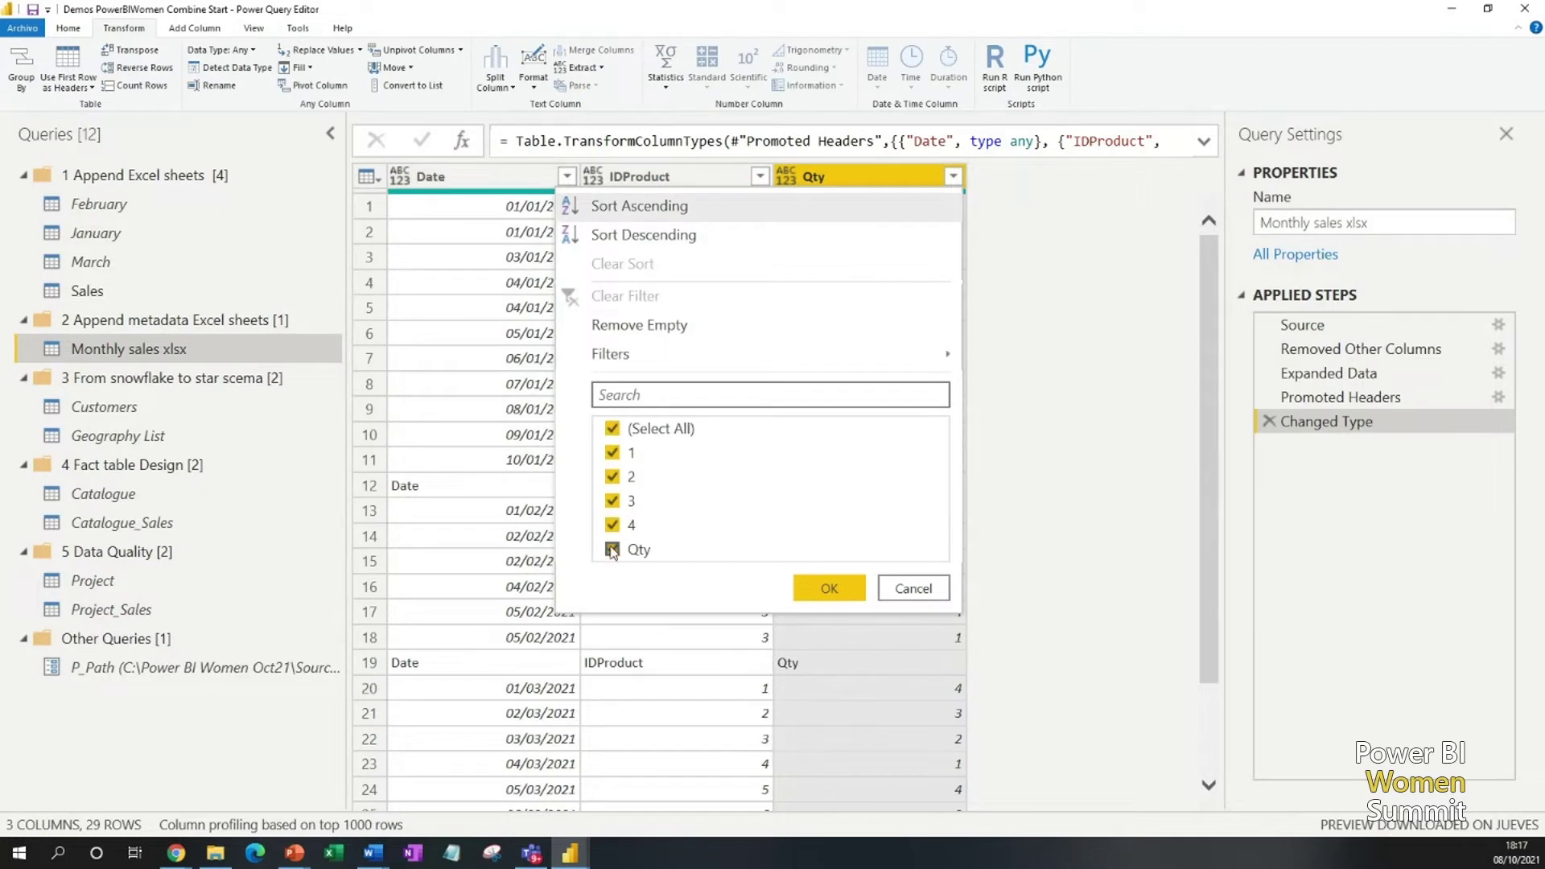
{"action": "left_click", "coordinate": [614, 550]}
{"action": "left_click", "coordinate": [826, 590]}
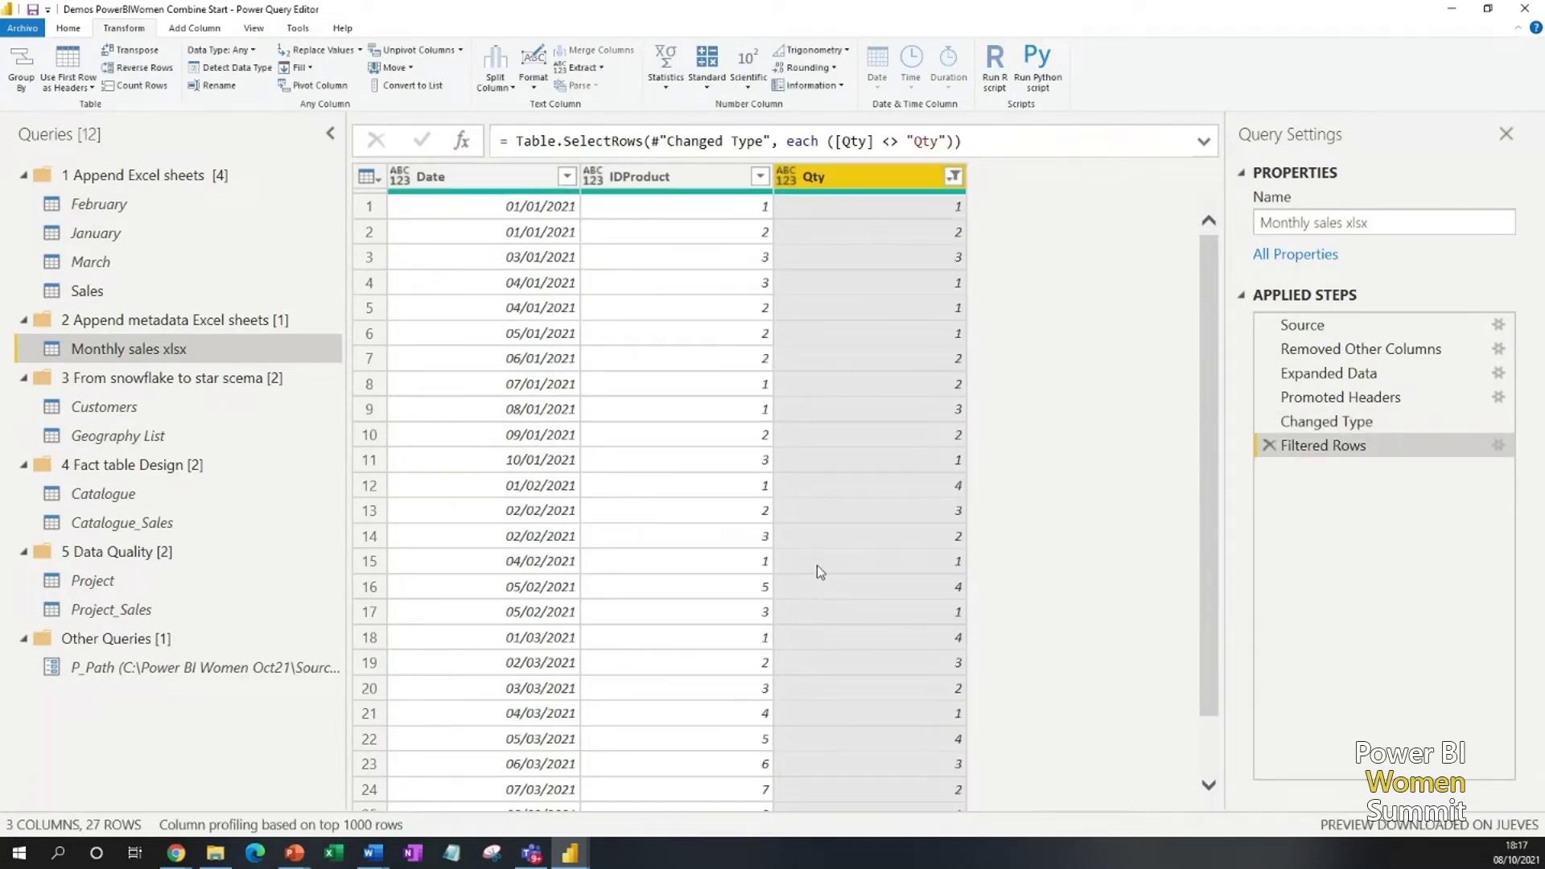
- Detect the data types of the Date, IDProduct and Qty columns automatically
{"action": "left_click", "coordinate": [555, 177]}
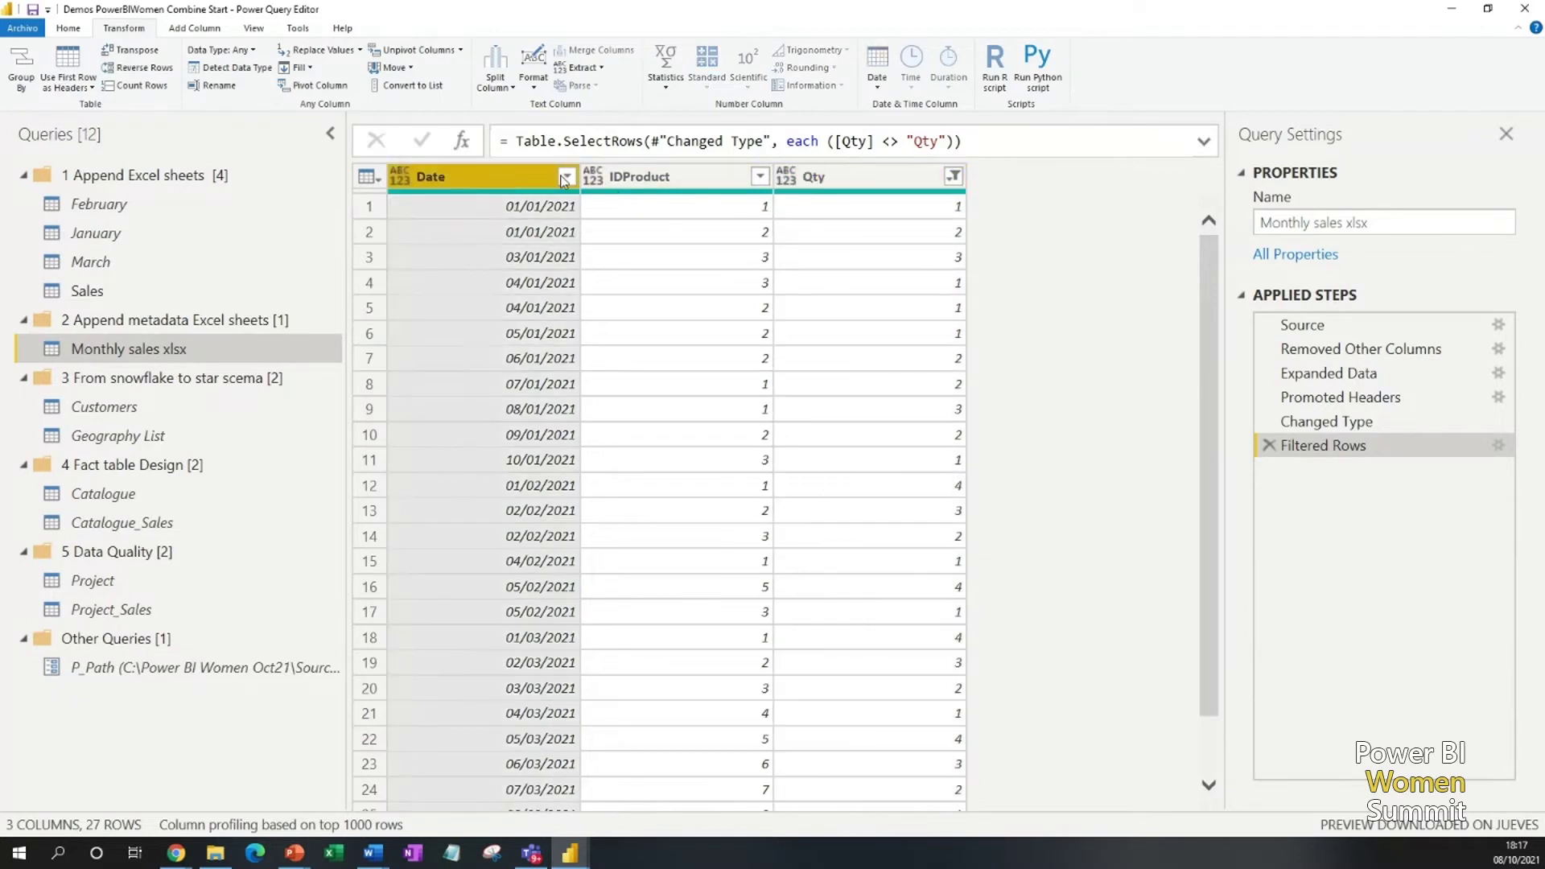
{"action": "left_click", "coordinate": [875, 179], "text": "shift"}
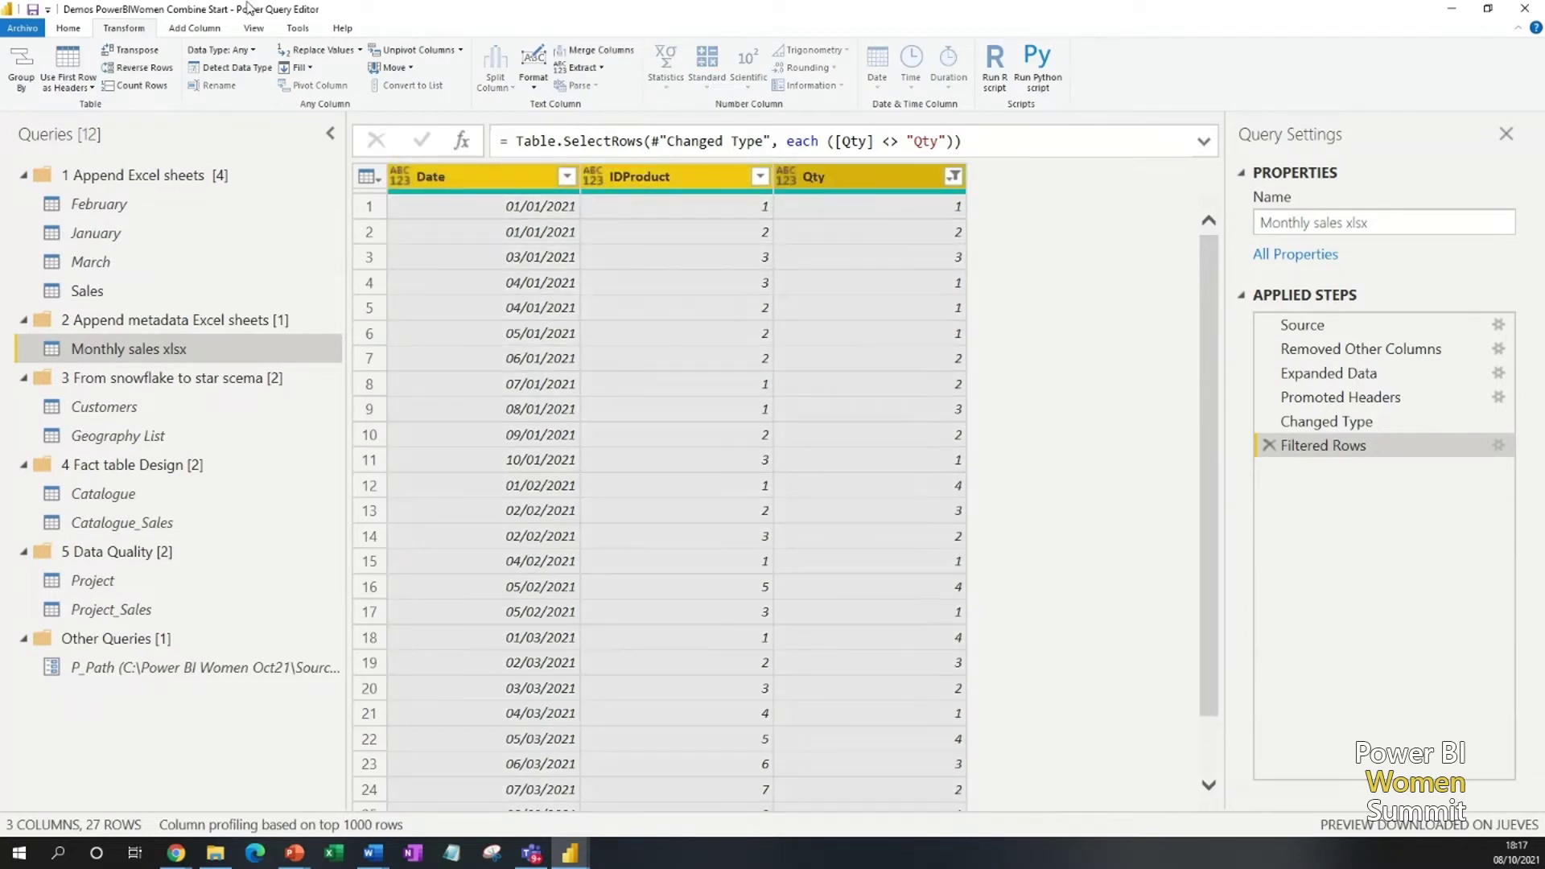
{"action": "left_click", "coordinate": [225, 72]}
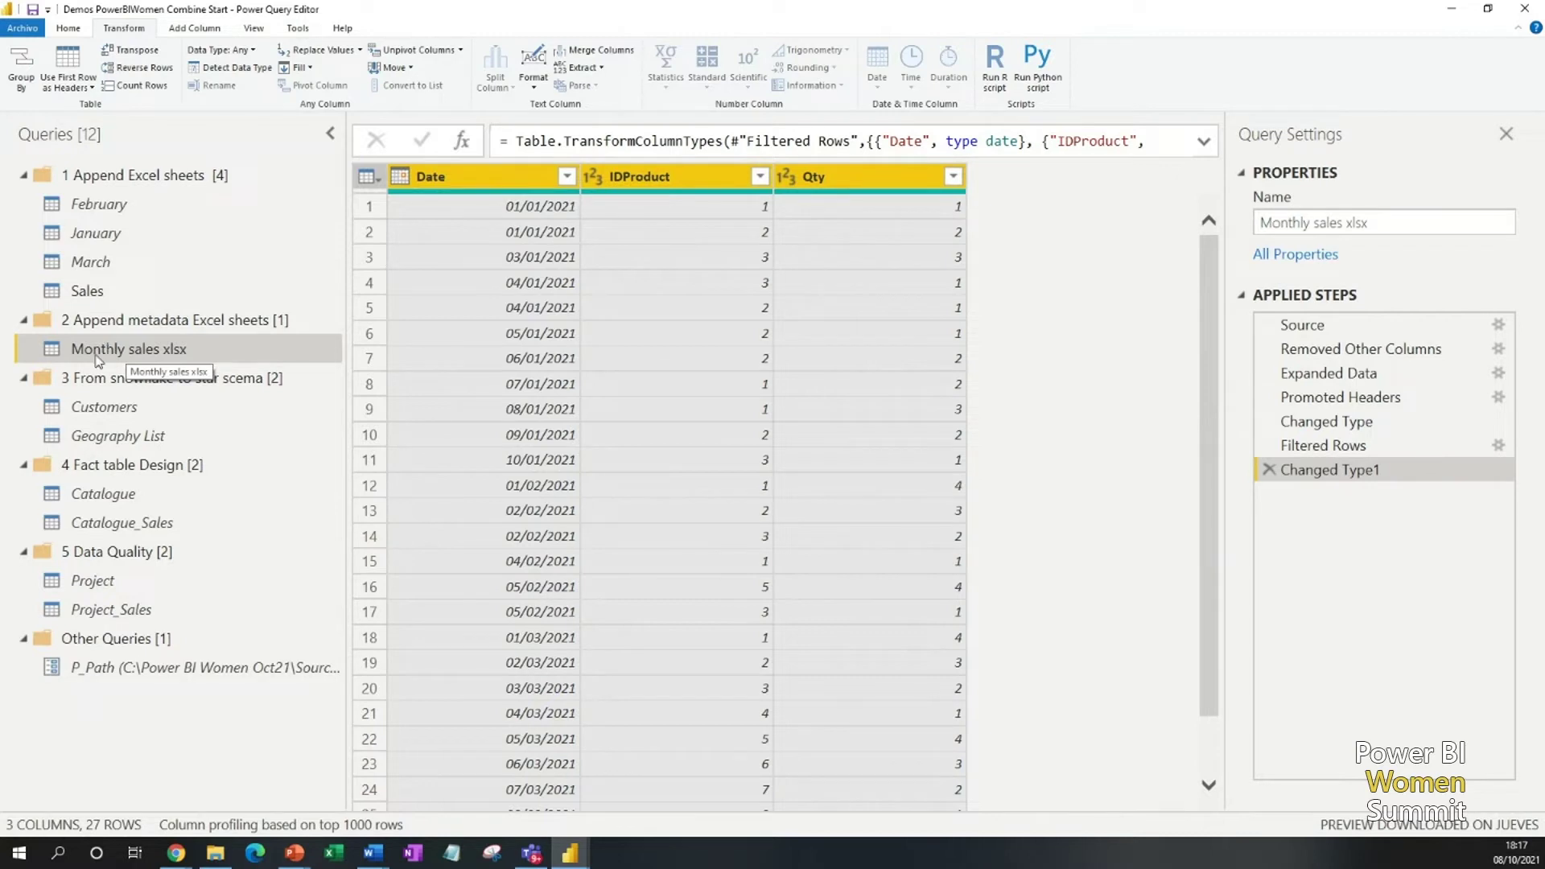
- Examine the columns of the Customers and Geography List queries, including the shared GeographyKey and the customer attributes
{"action": "left_click", "coordinate": [134, 410]}
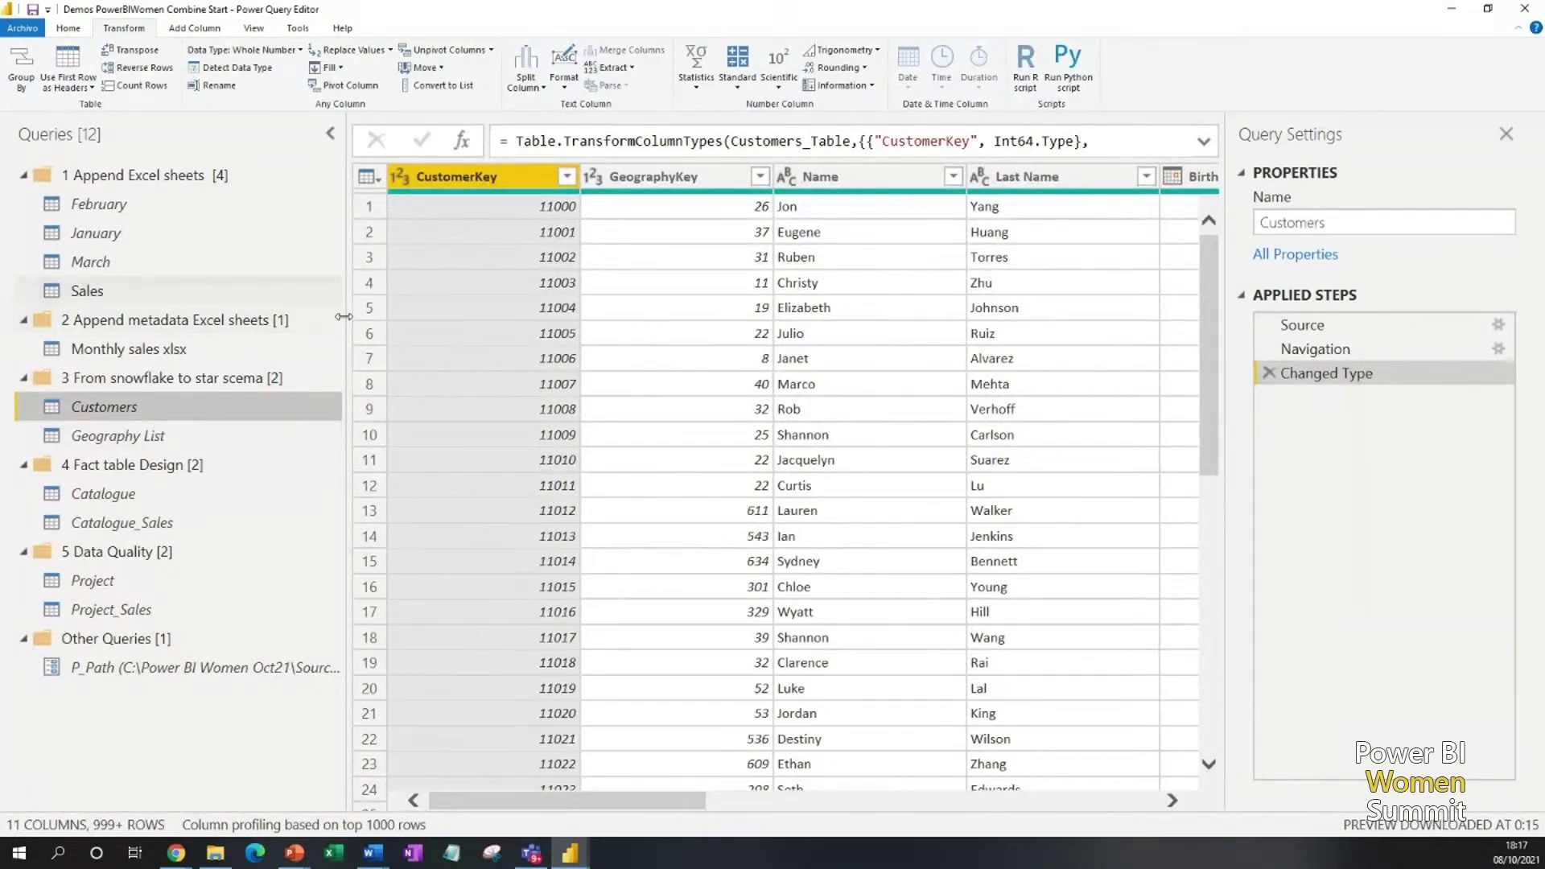
{"action": "left_click", "coordinate": [191, 434]}
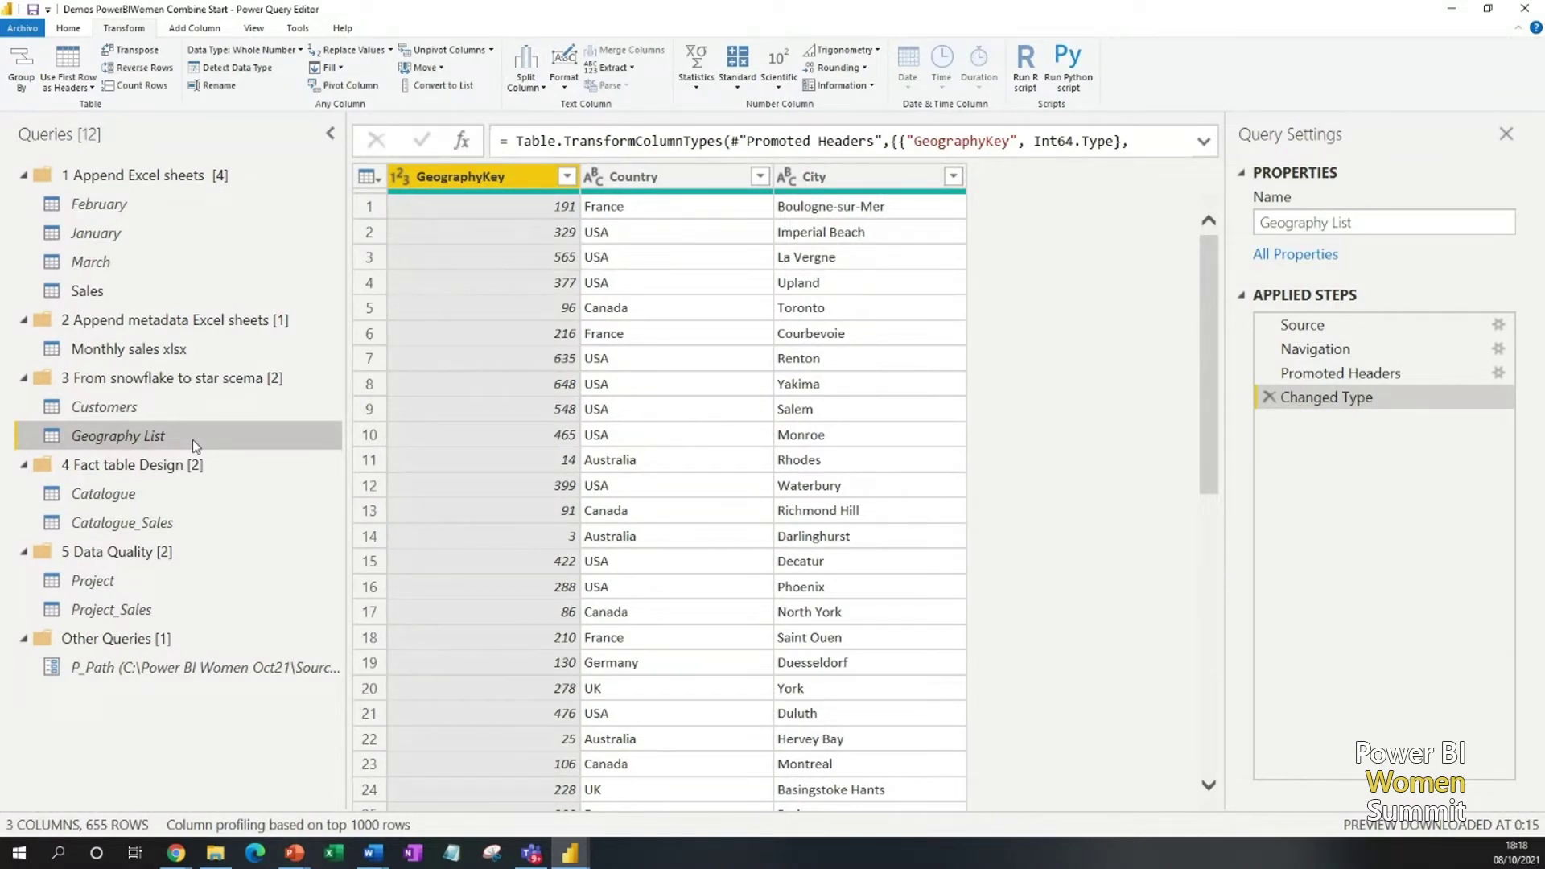
{"action": "left_click", "coordinate": [193, 409]}
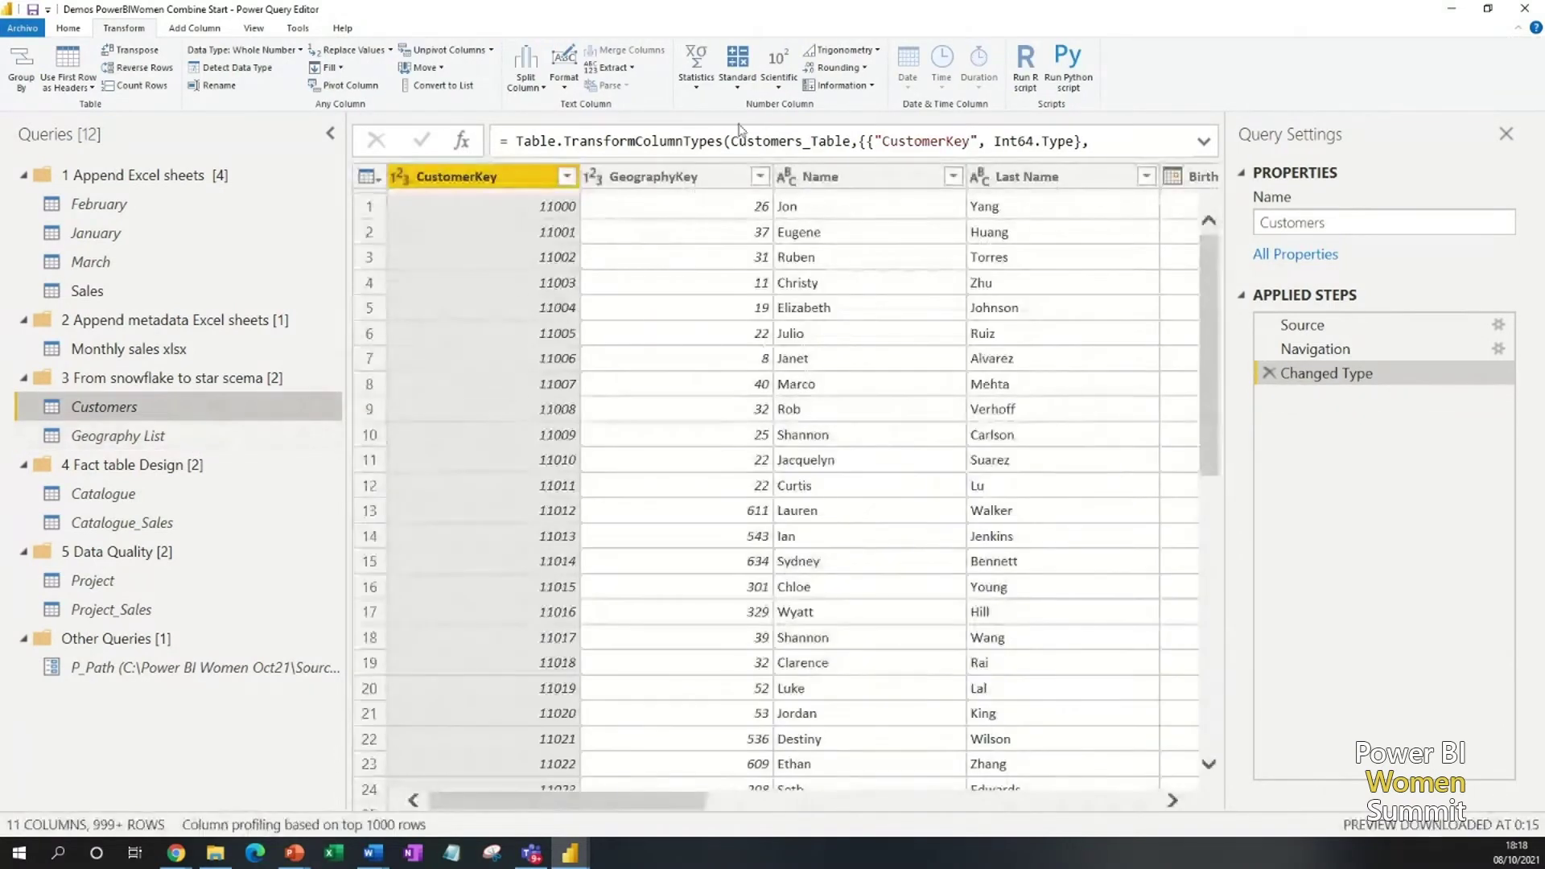
{"action": "left_click", "coordinate": [821, 176]}
{"action": "left_click", "coordinate": [1038, 176]}
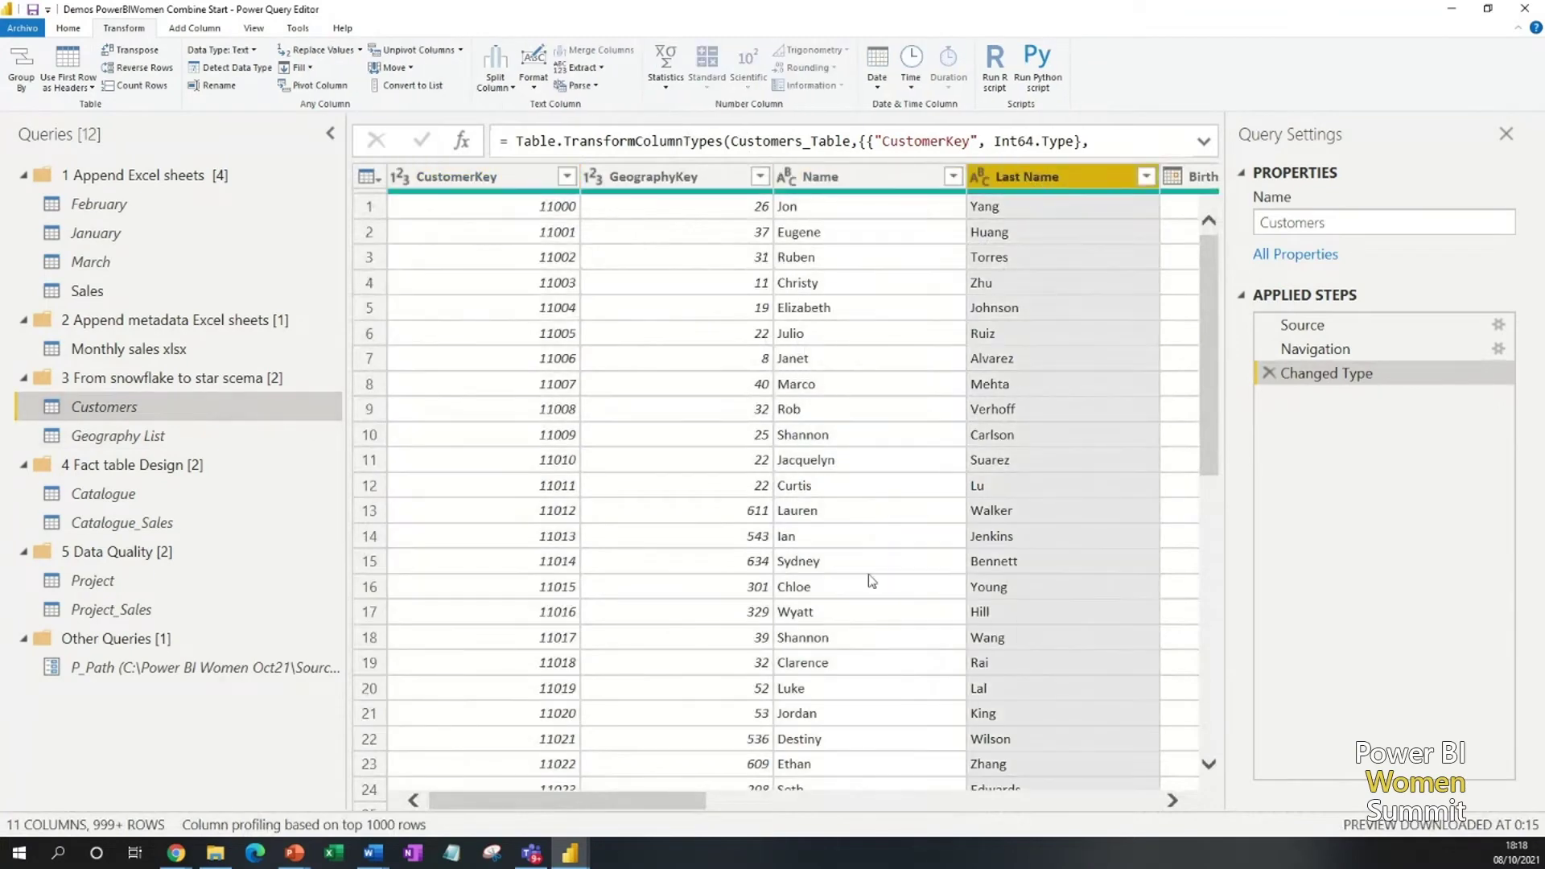
{"action": "left_click_drag", "start_coordinate": [585, 795], "coordinate": [847, 791]}
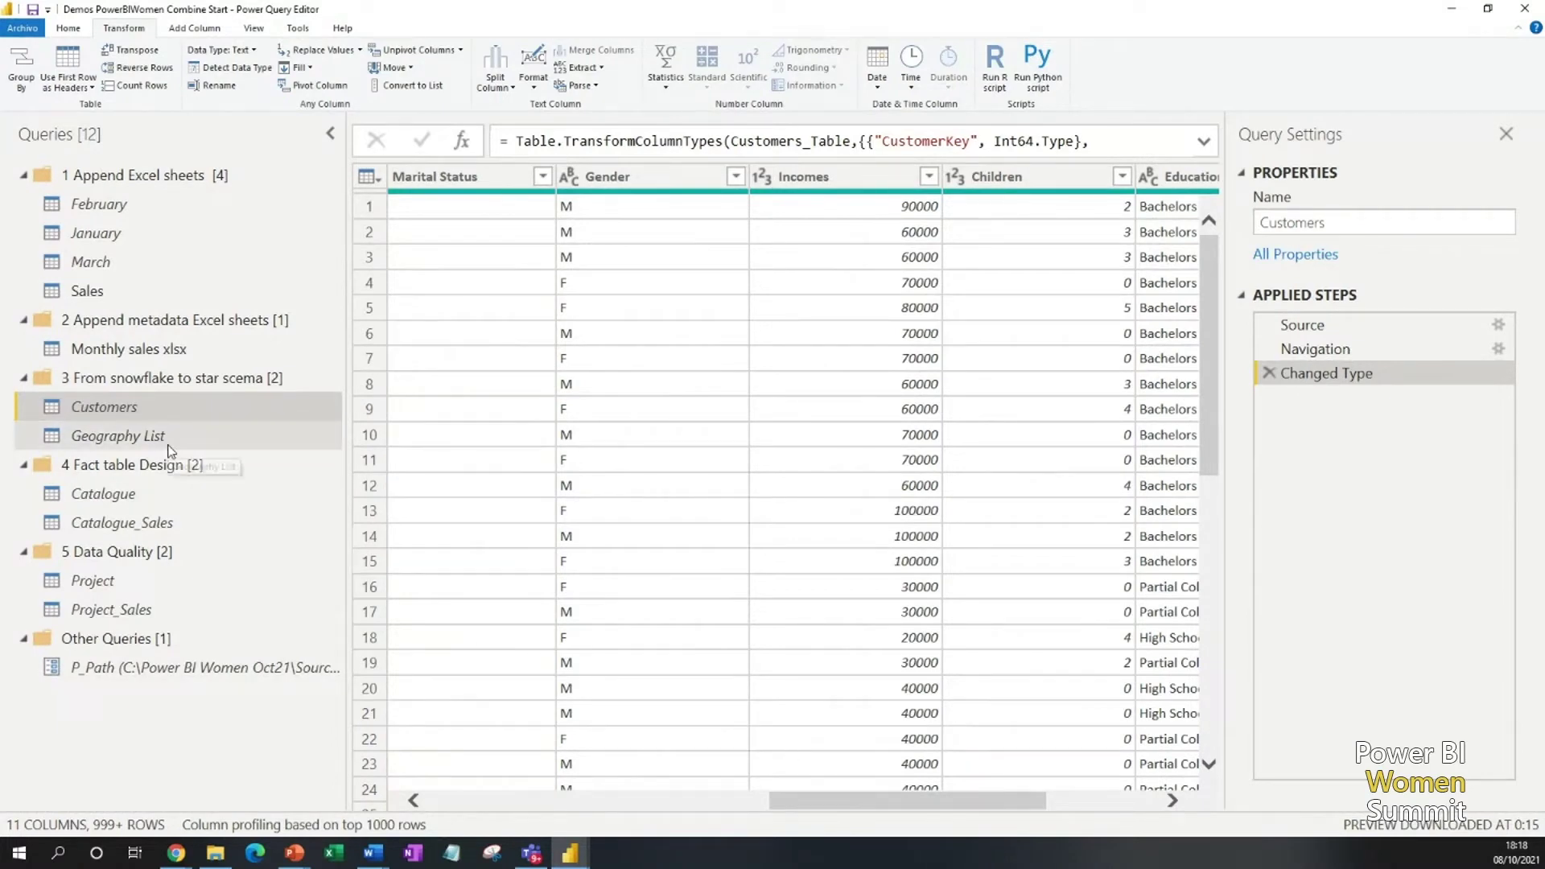
- Set up a merge as a new query with Customers as the first table and Geography List as the second
{"action": "left_click", "coordinate": [182, 412]}
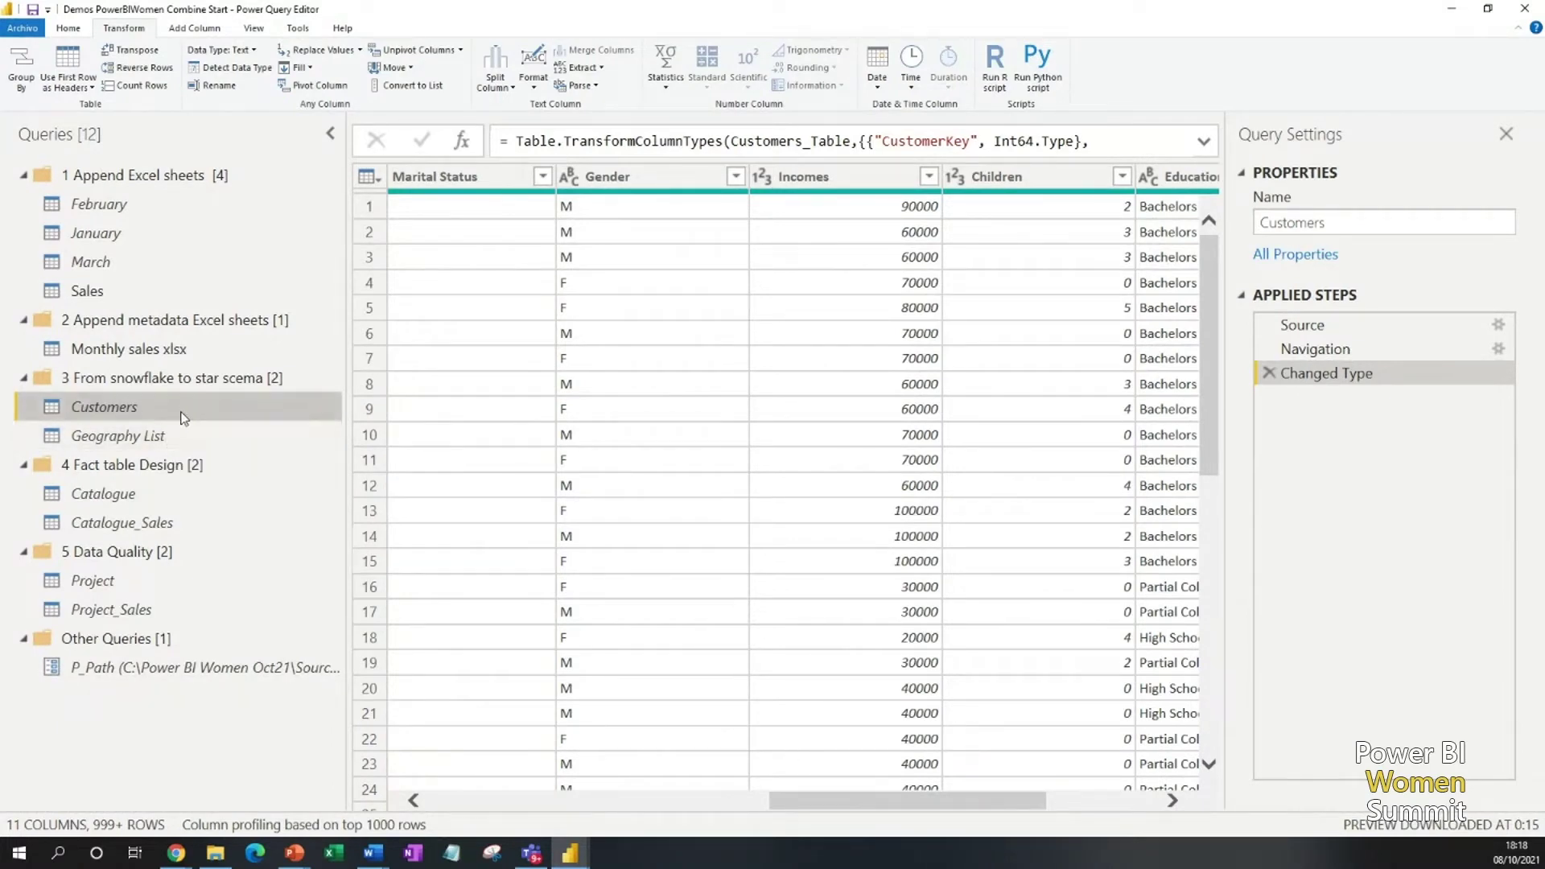
{"action": "left_click", "coordinate": [71, 29]}
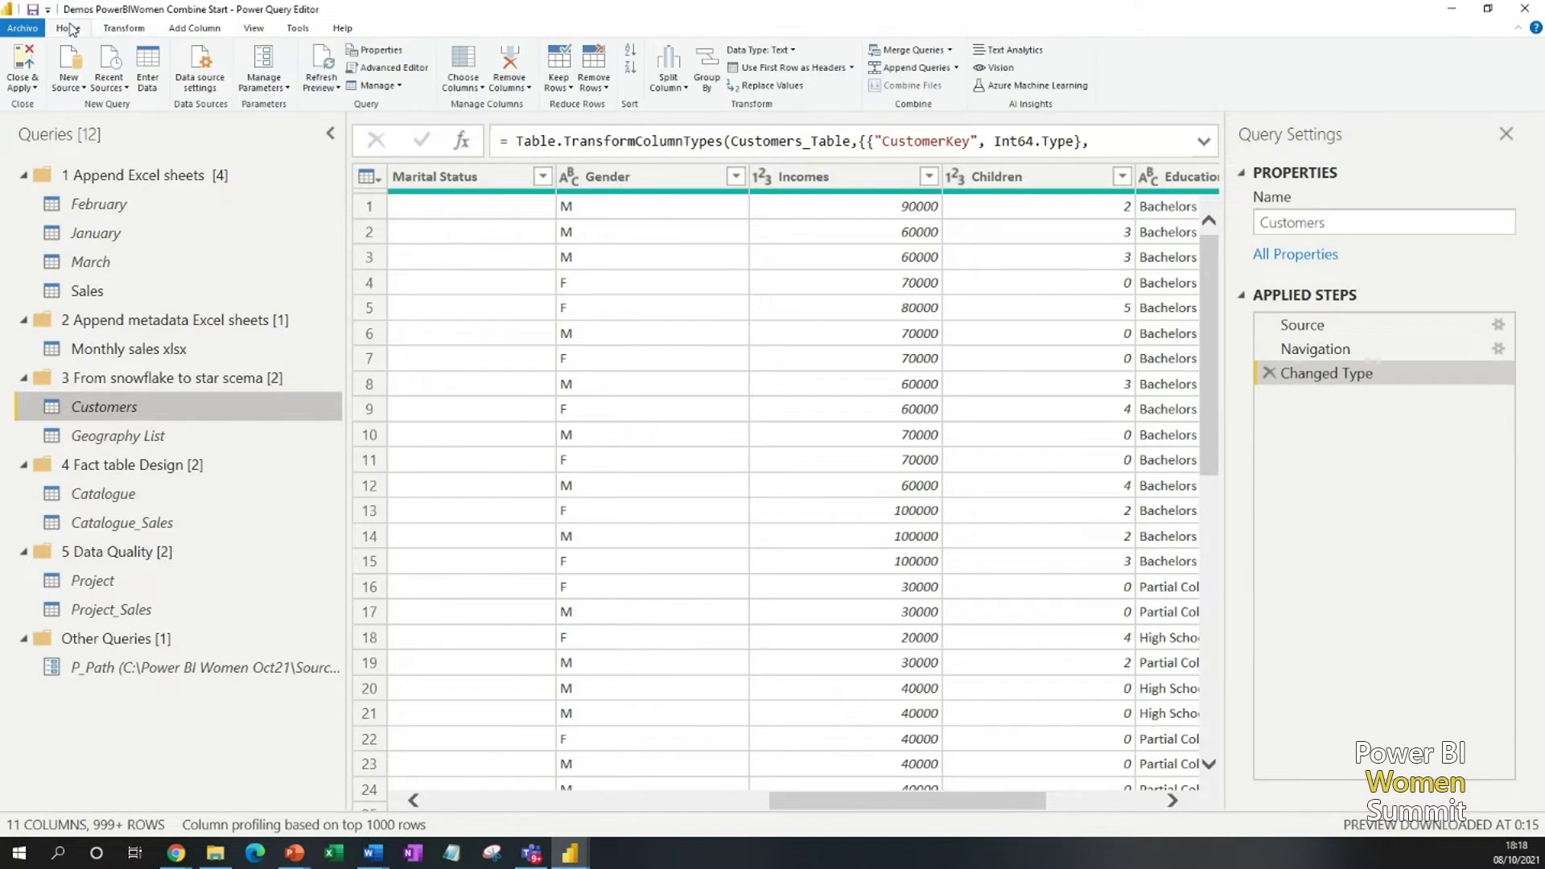
{"action": "left_click", "coordinate": [945, 53]}
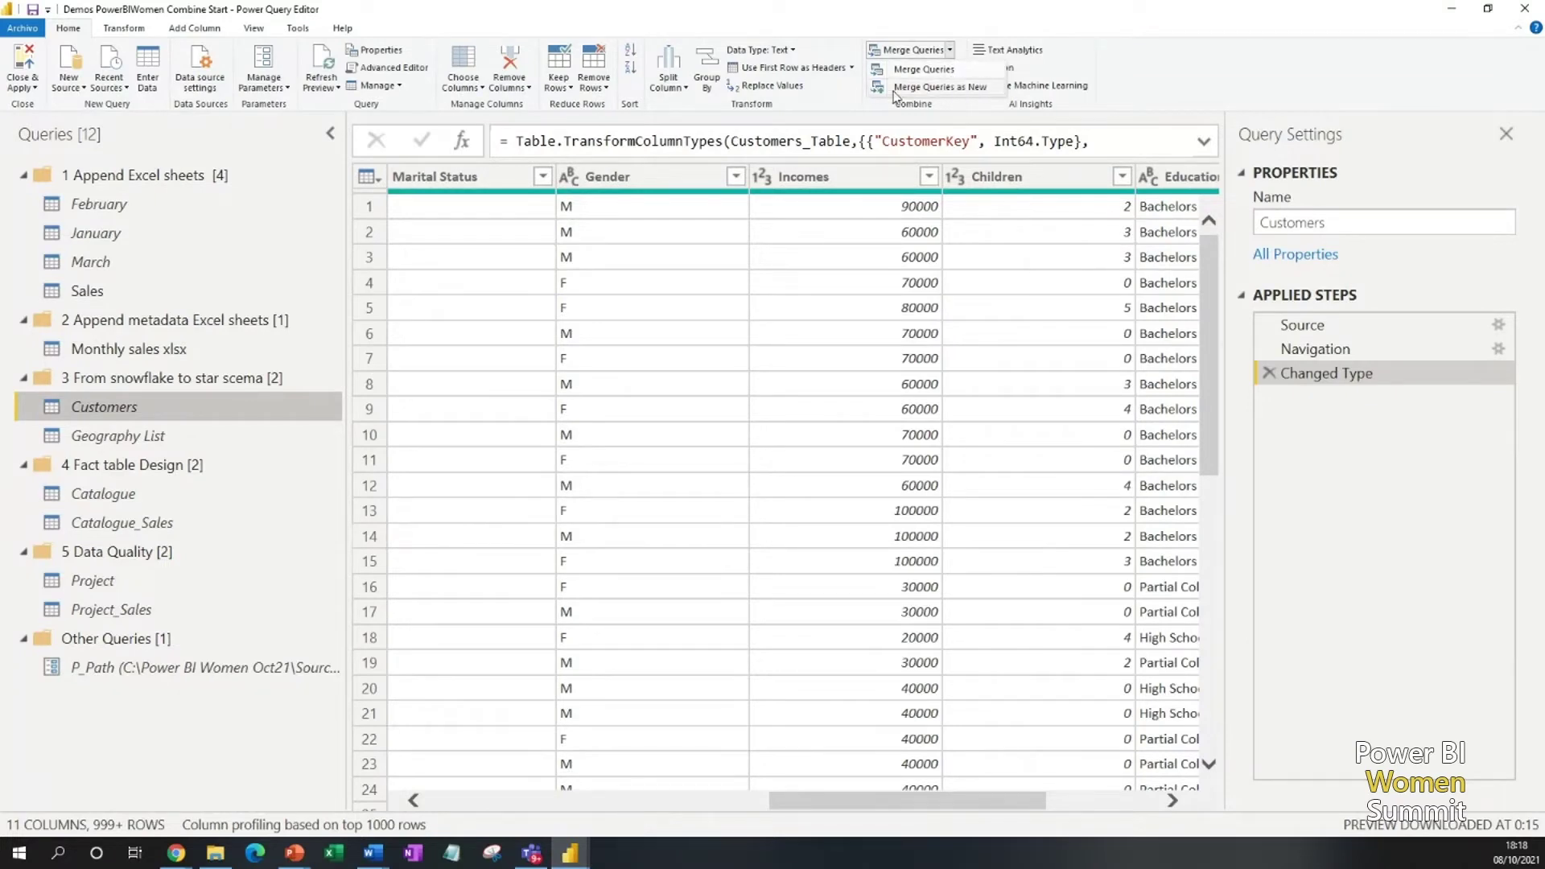
{"action": "left_click", "coordinate": [960, 86]}
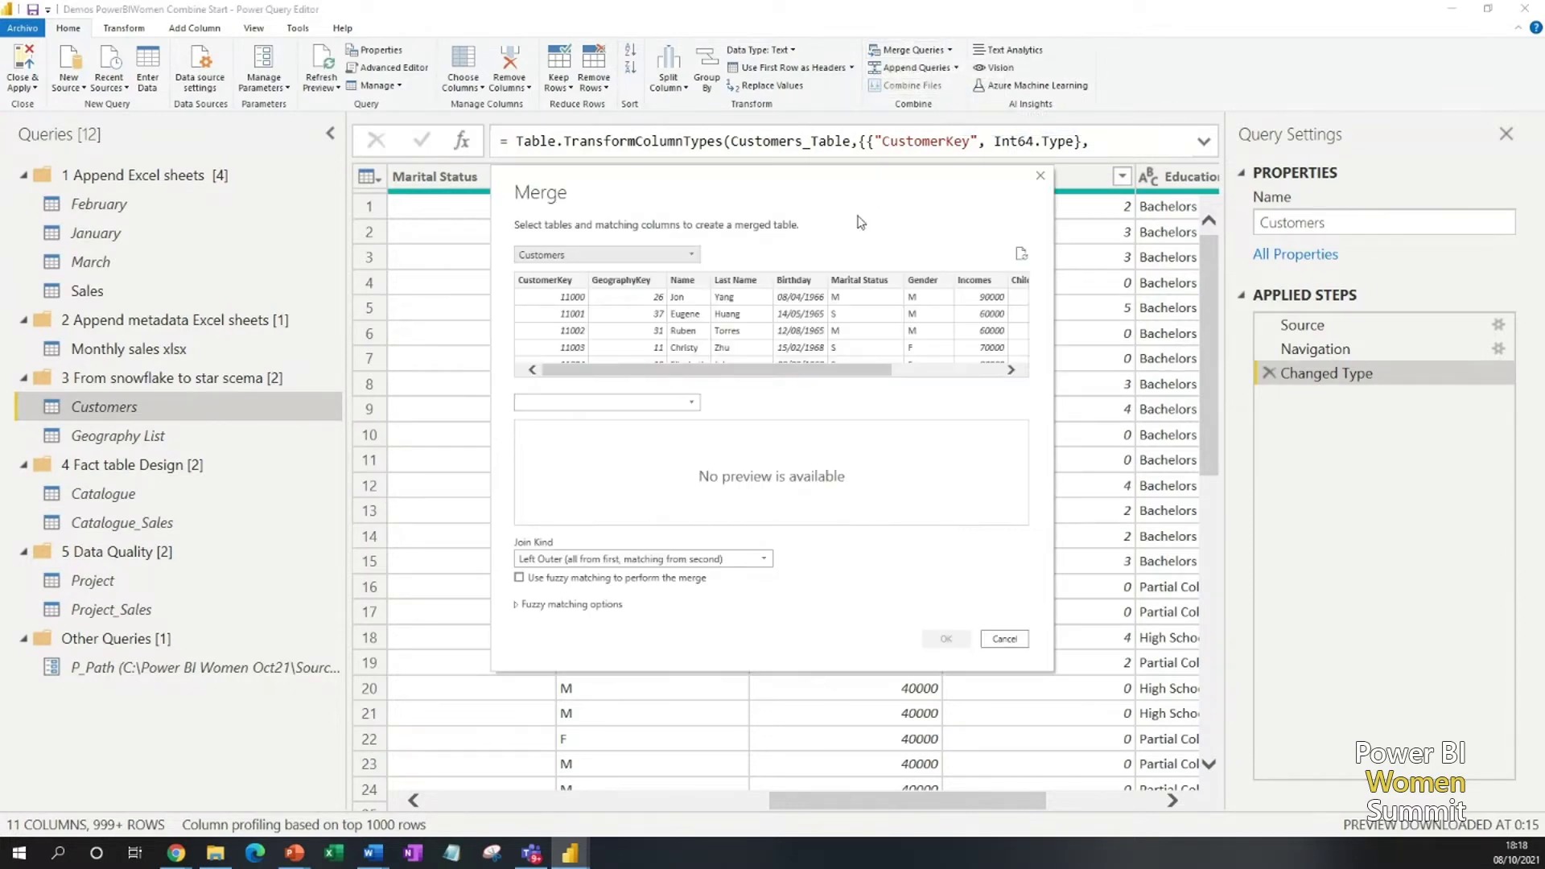
{"action": "left_click", "coordinate": [692, 255]}
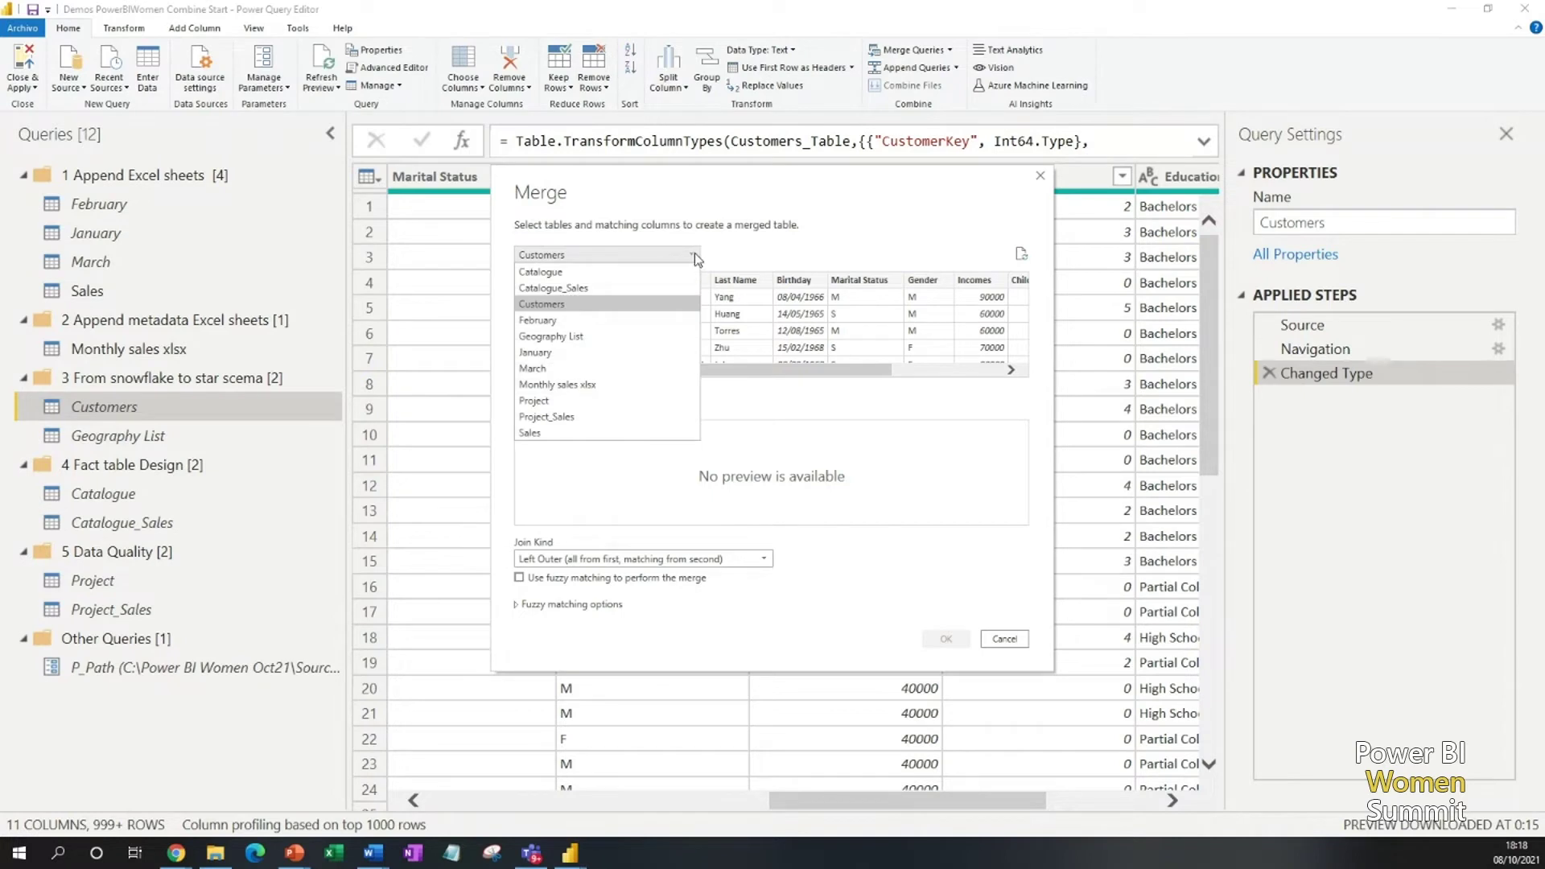
{"action": "left_click", "coordinate": [730, 365]}
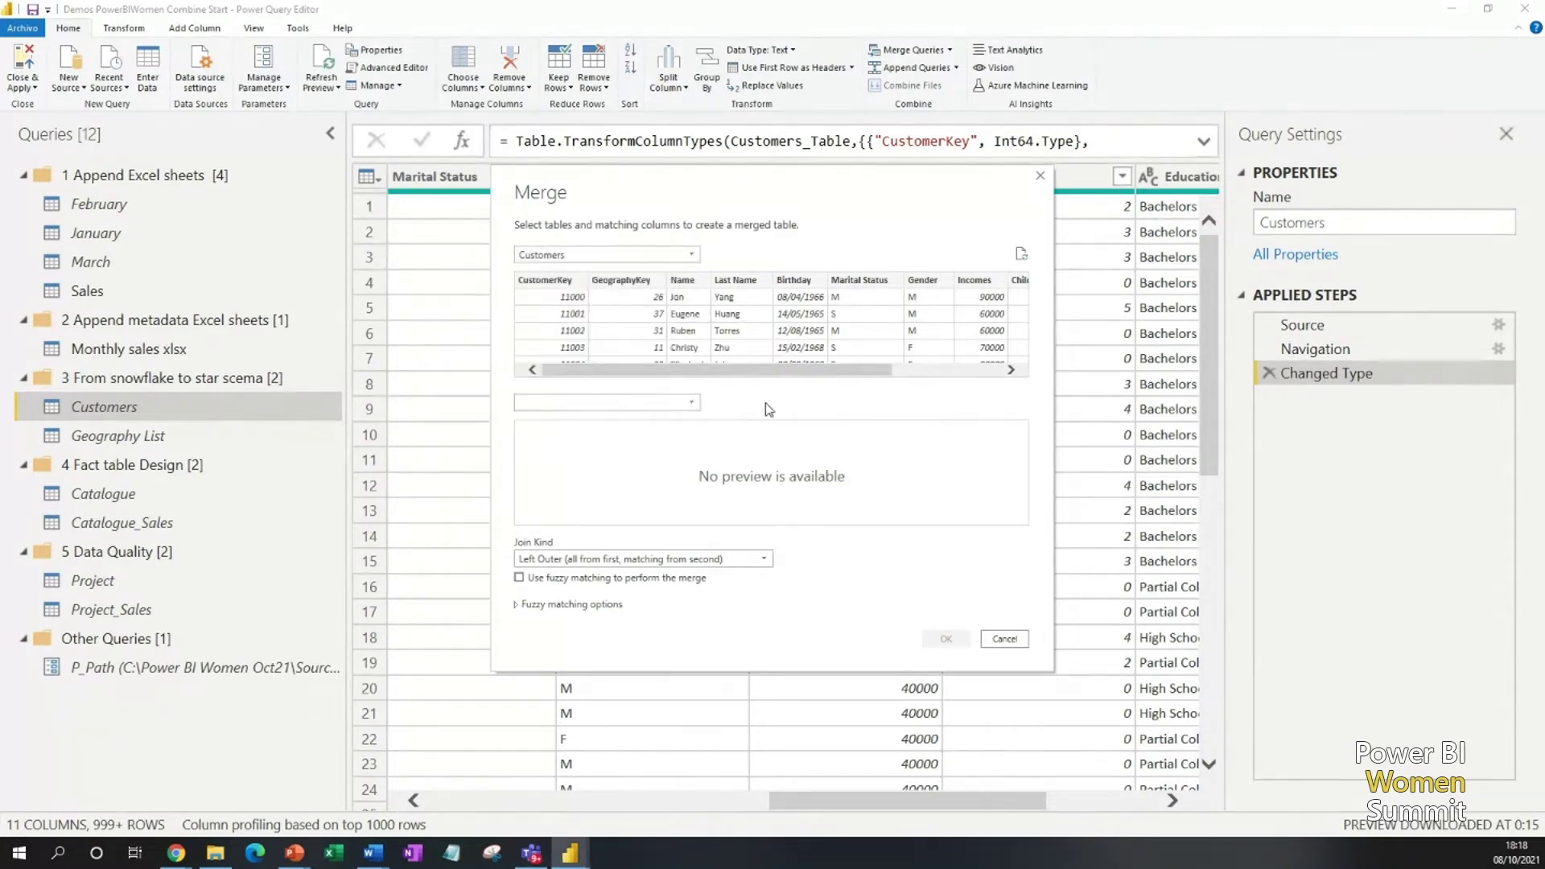
{"action": "left_click", "coordinate": [612, 402]}
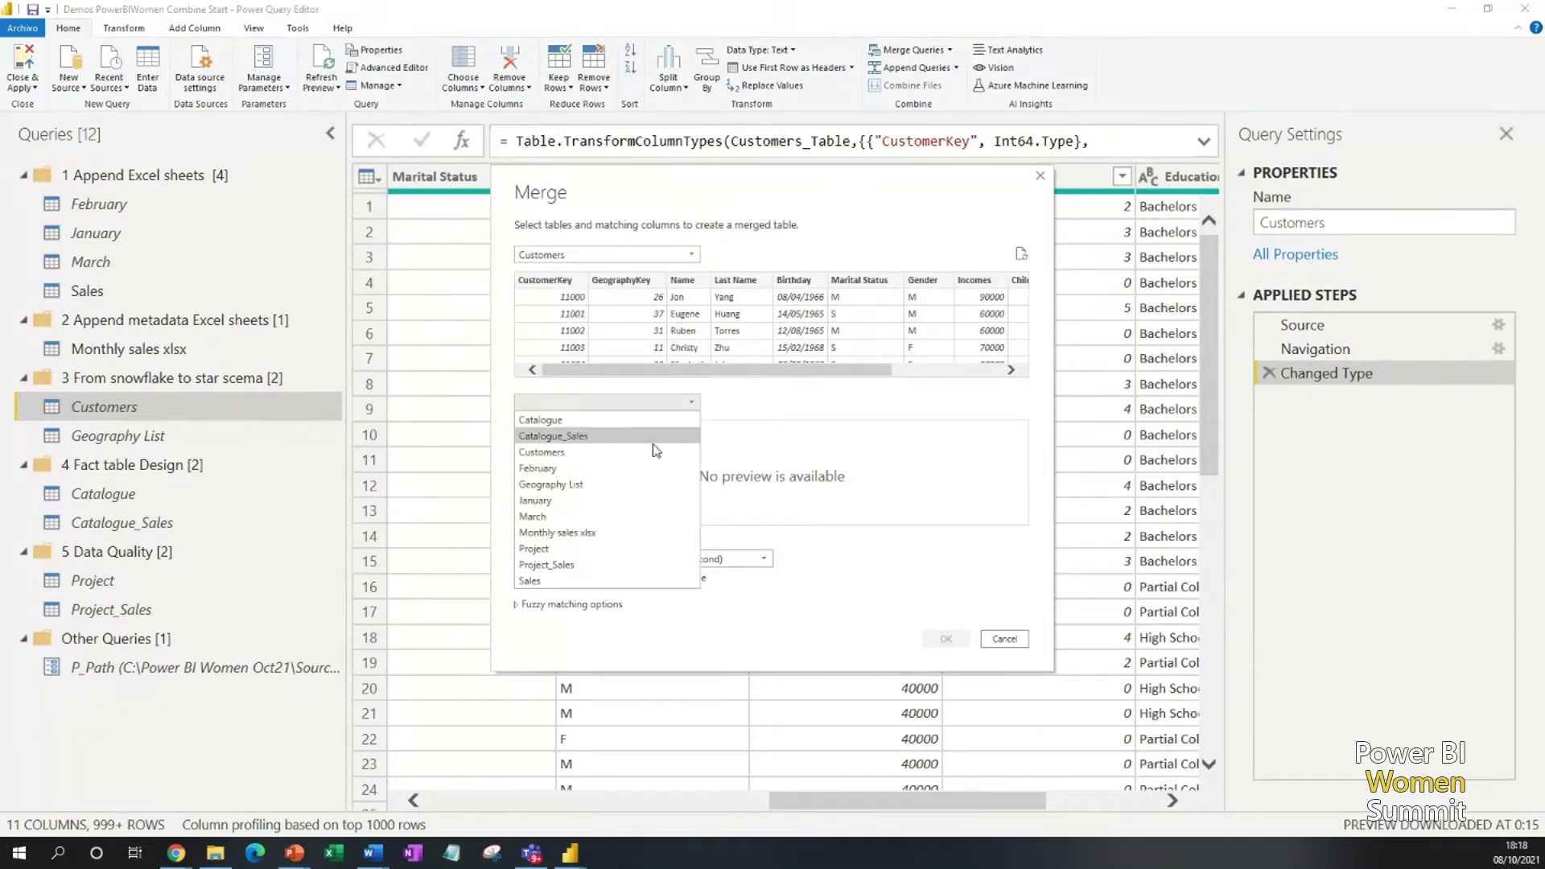
{"action": "left_click", "coordinate": [621, 486]}
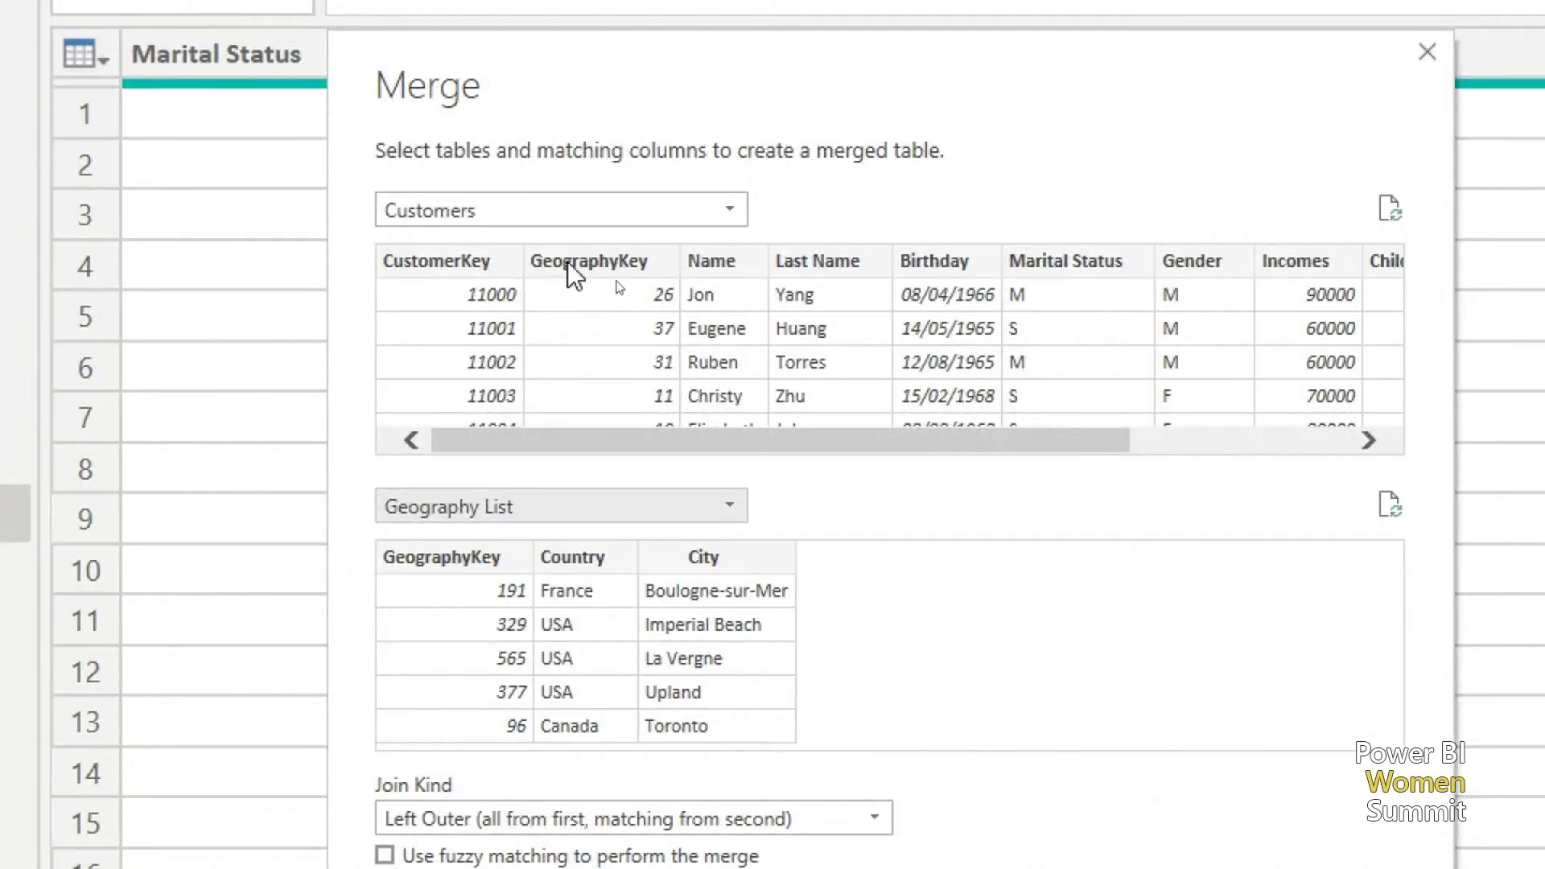
- Match both tables on GeographyKey with a Left Outer join and create the merged query
{"action": "left_click", "coordinate": [601, 258]}
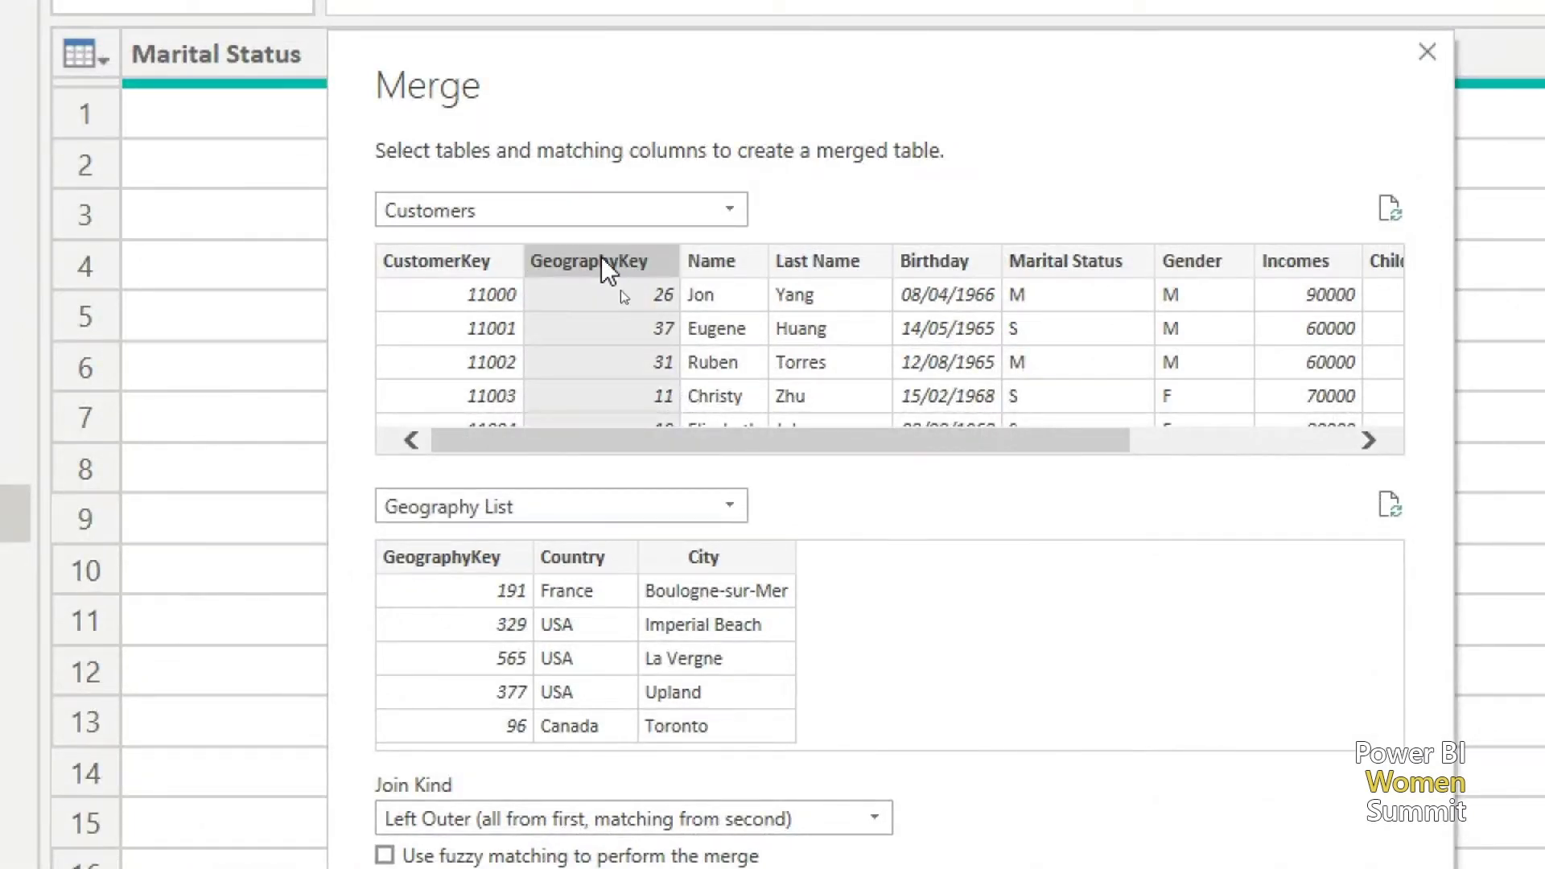
{"action": "left_click", "coordinate": [435, 565]}
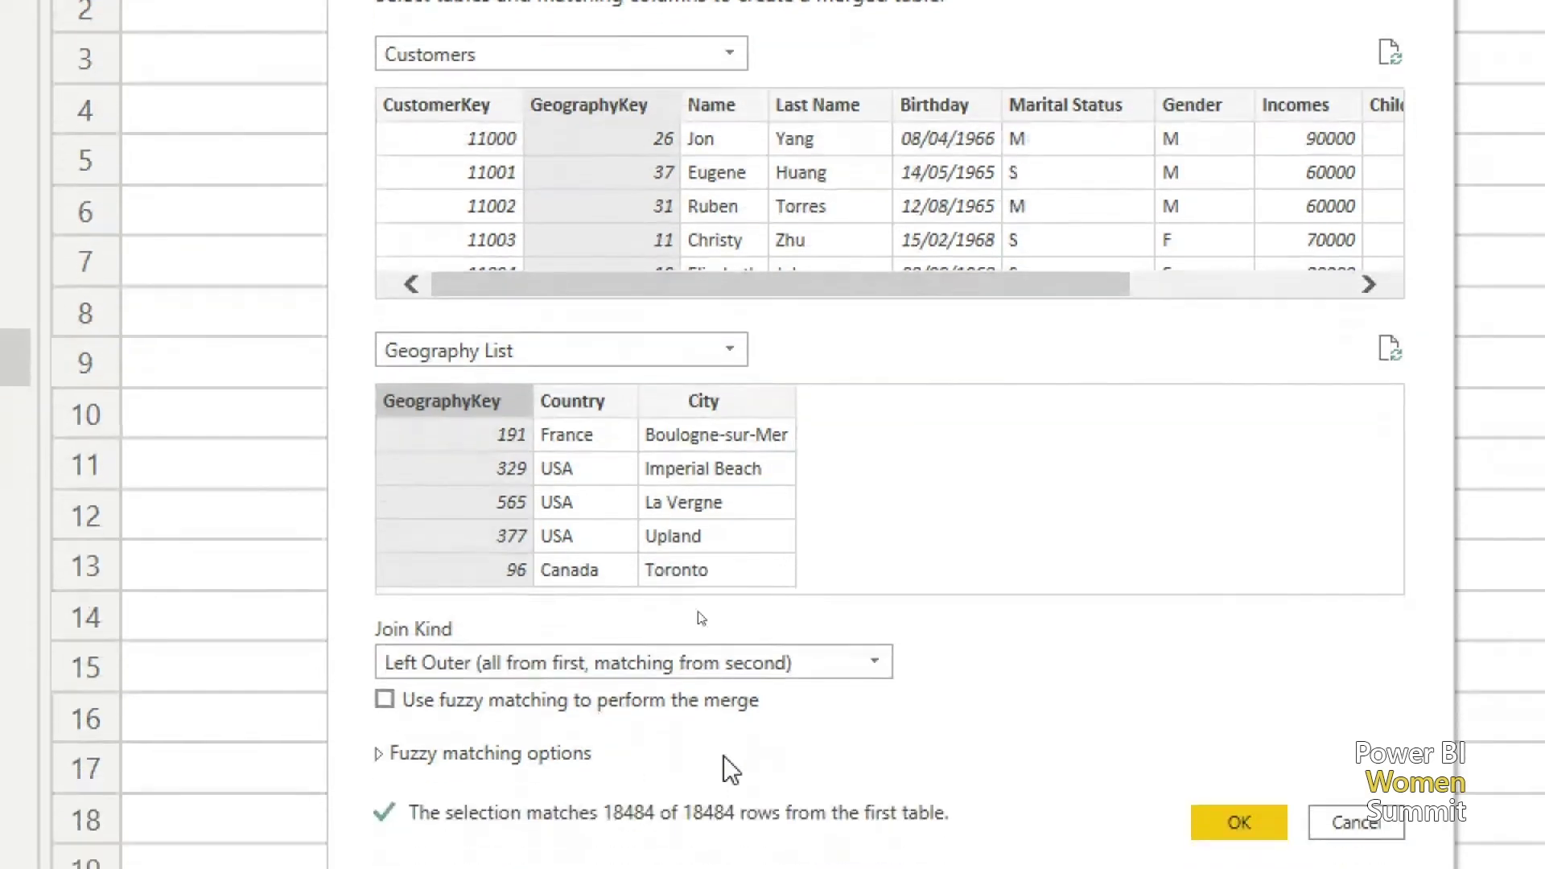
{"action": "left_click", "coordinate": [1236, 756]}
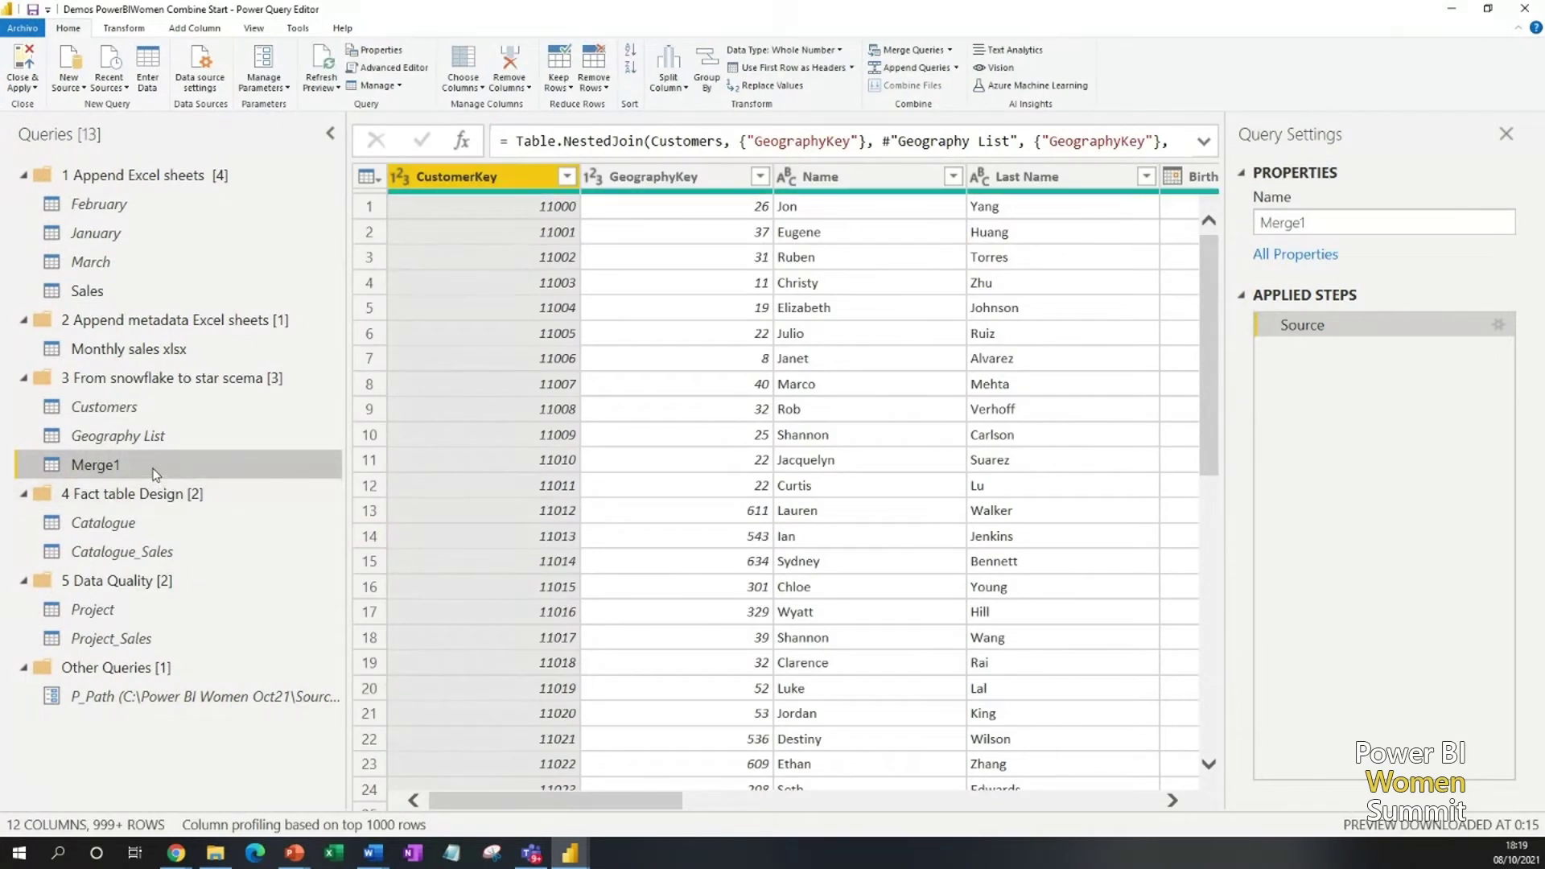
- Rename the merged query as Final Customer
{"action": "double_click", "coordinate": [154, 469]}
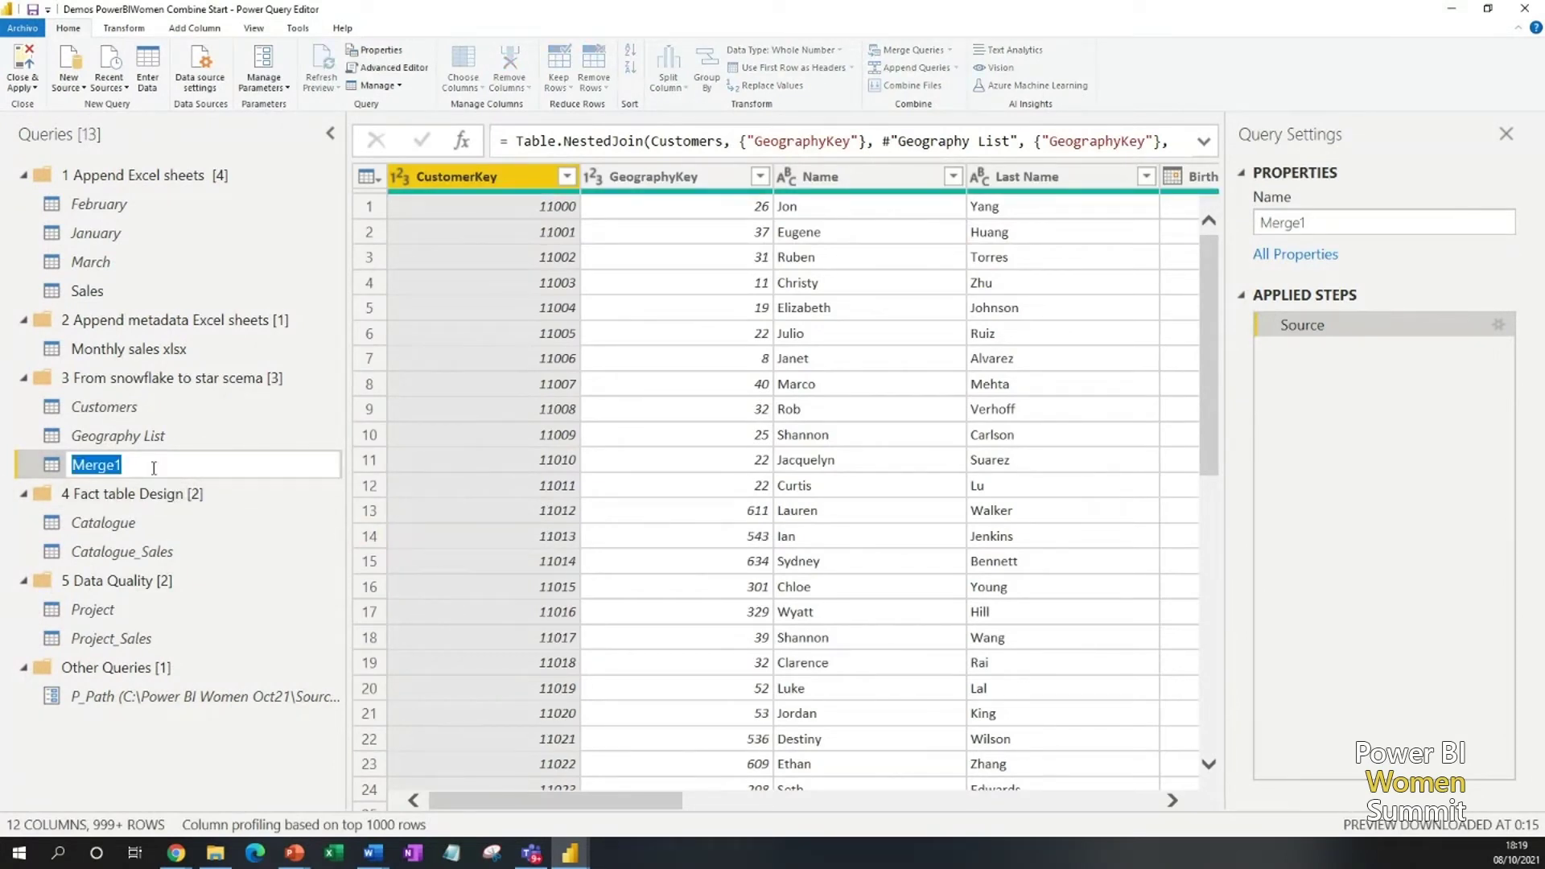
{"action": "type", "text": "Final Customer"}
{"action": "key", "text": "Return"}
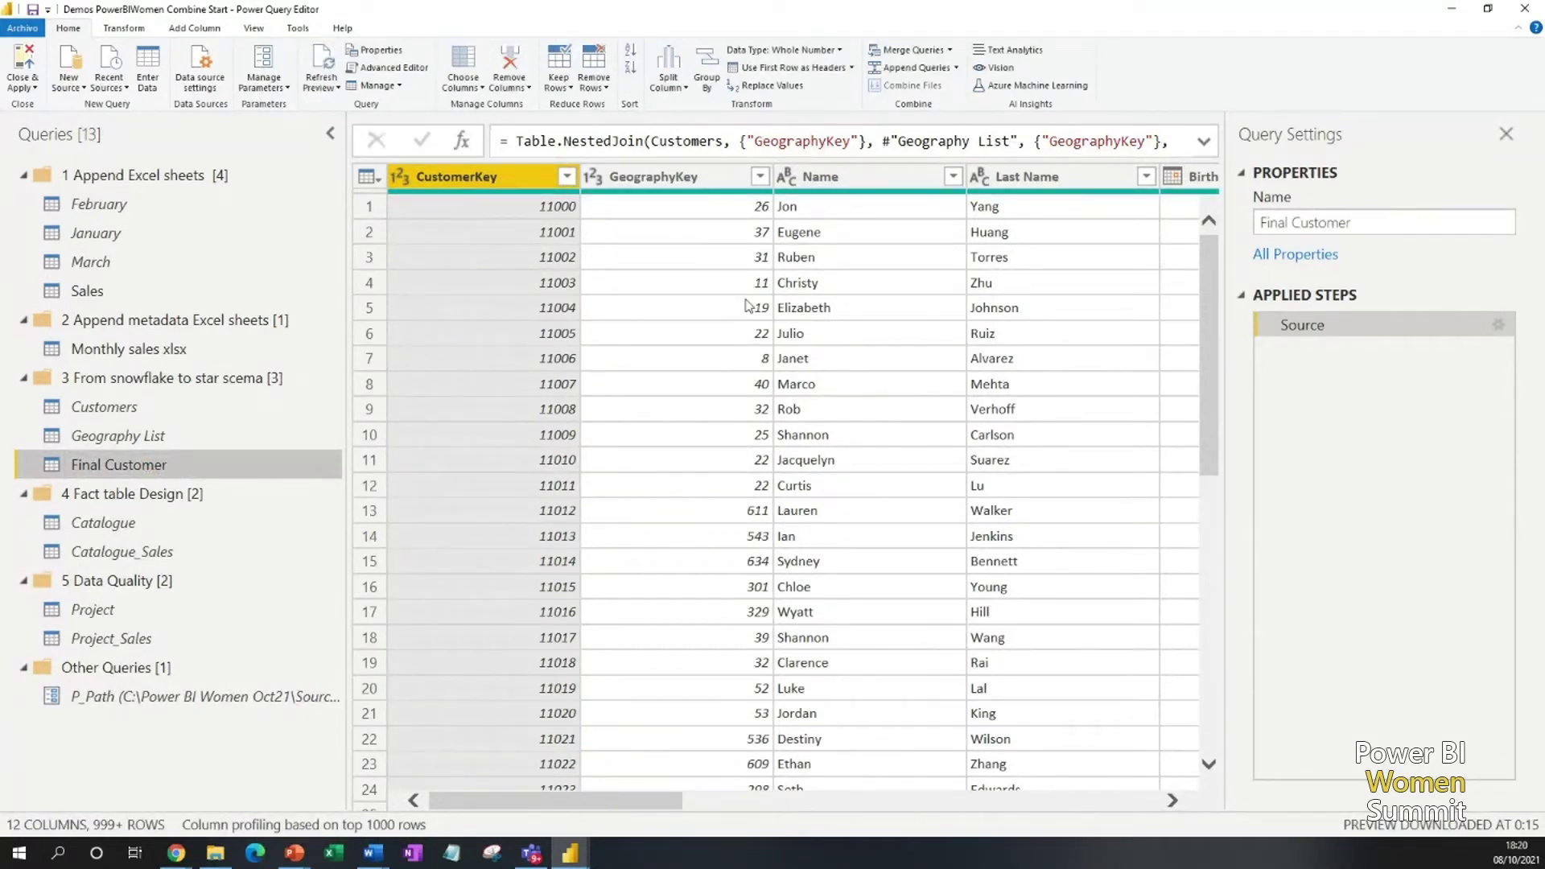
- Expand the Geography List column of Final Customer to bring in only Country and City
{"action": "left_click_drag", "start_coordinate": [512, 802], "coordinate": [1070, 819]}
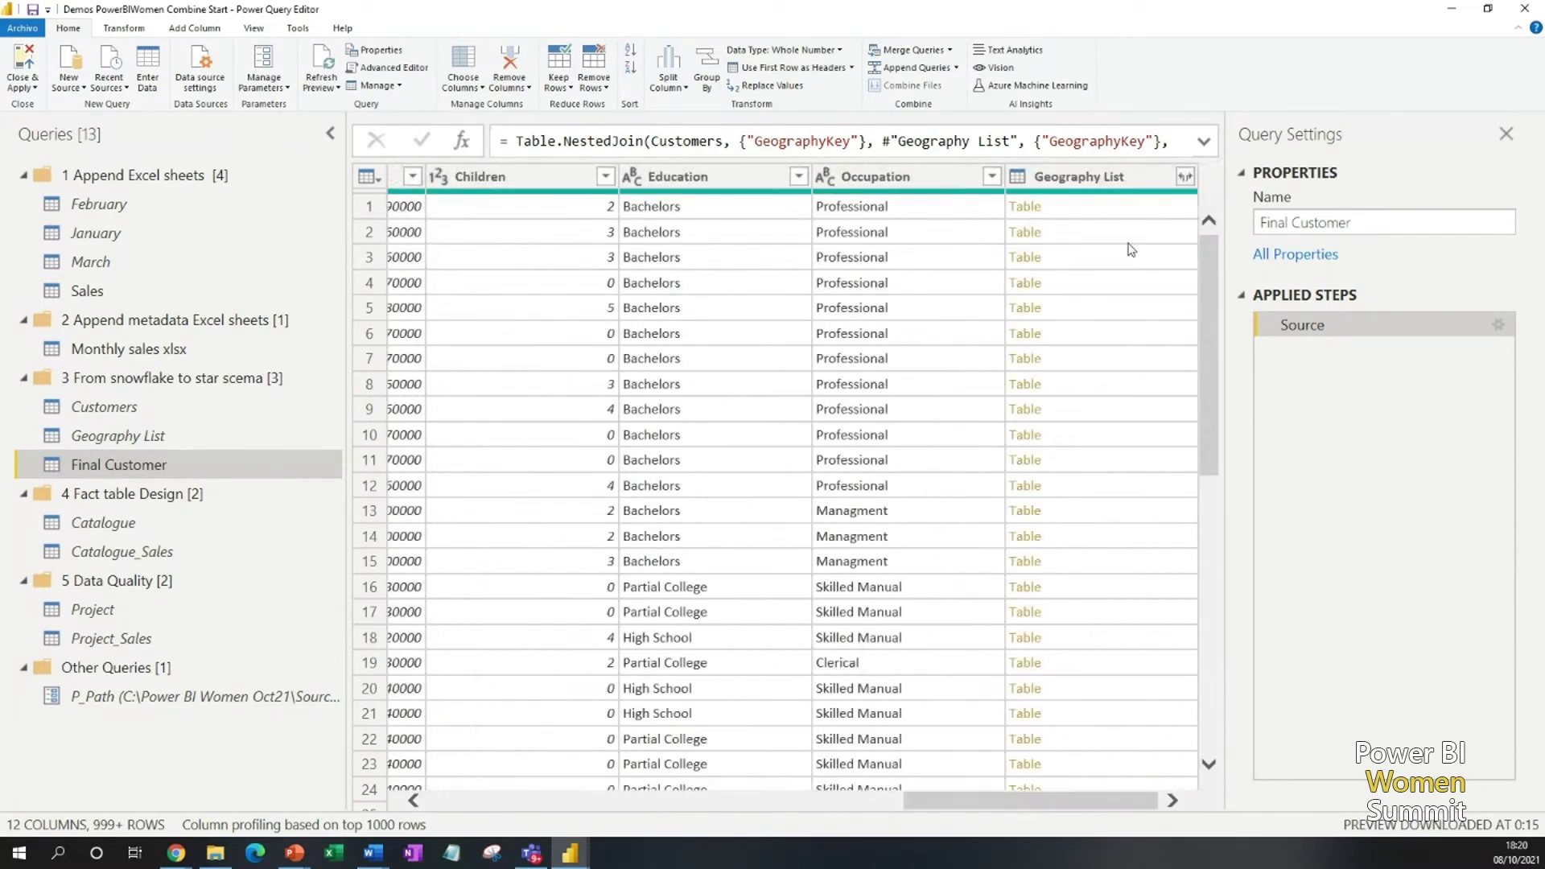
{"action": "left_click", "coordinate": [1104, 207]}
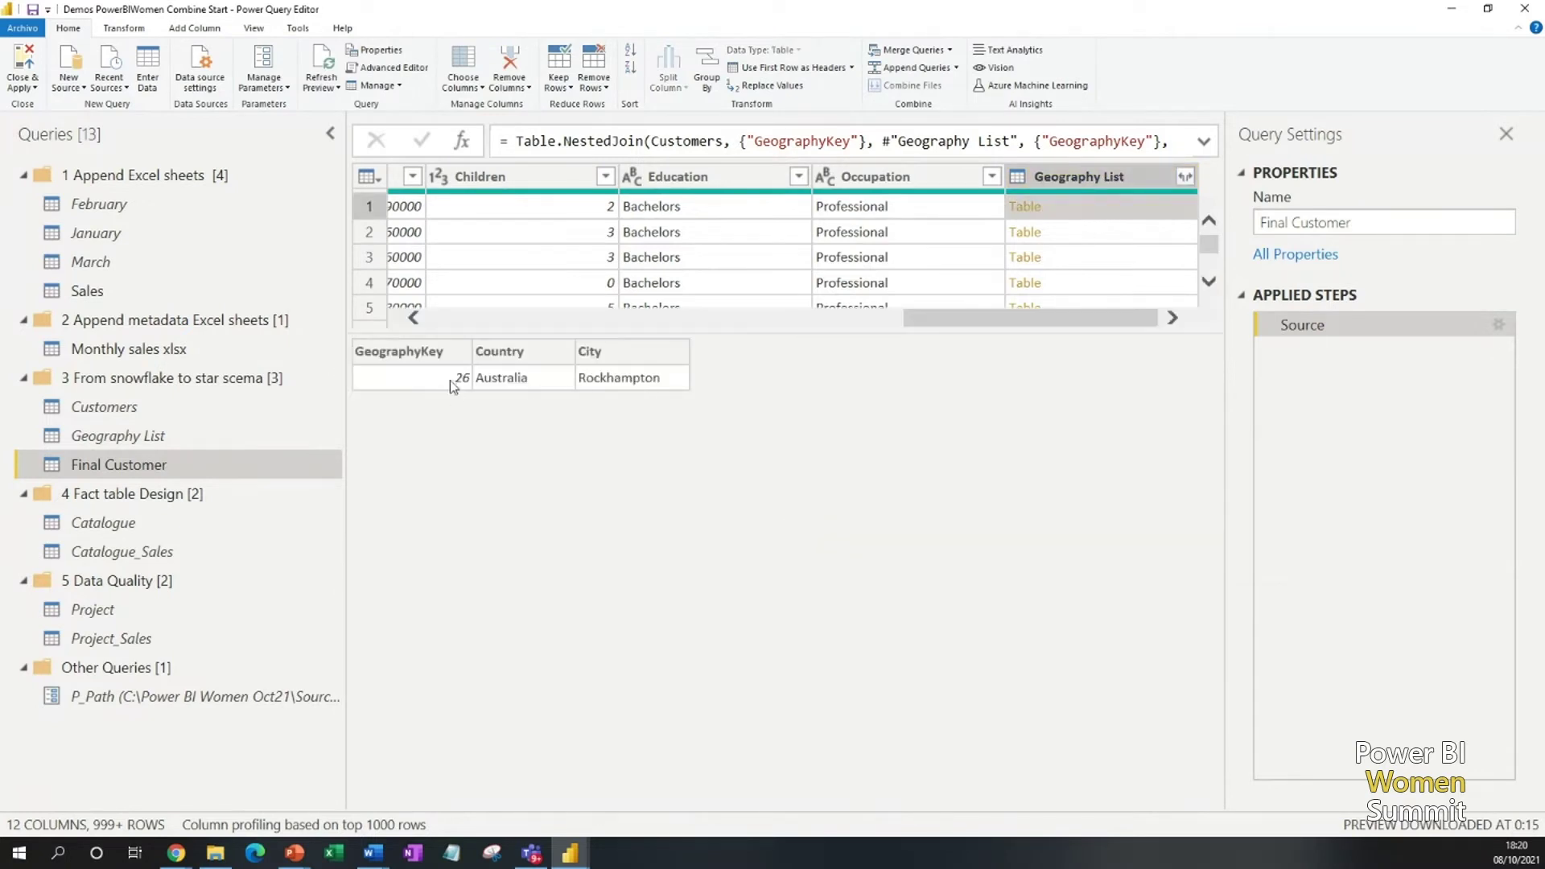
{"action": "left_click", "coordinate": [1090, 229]}
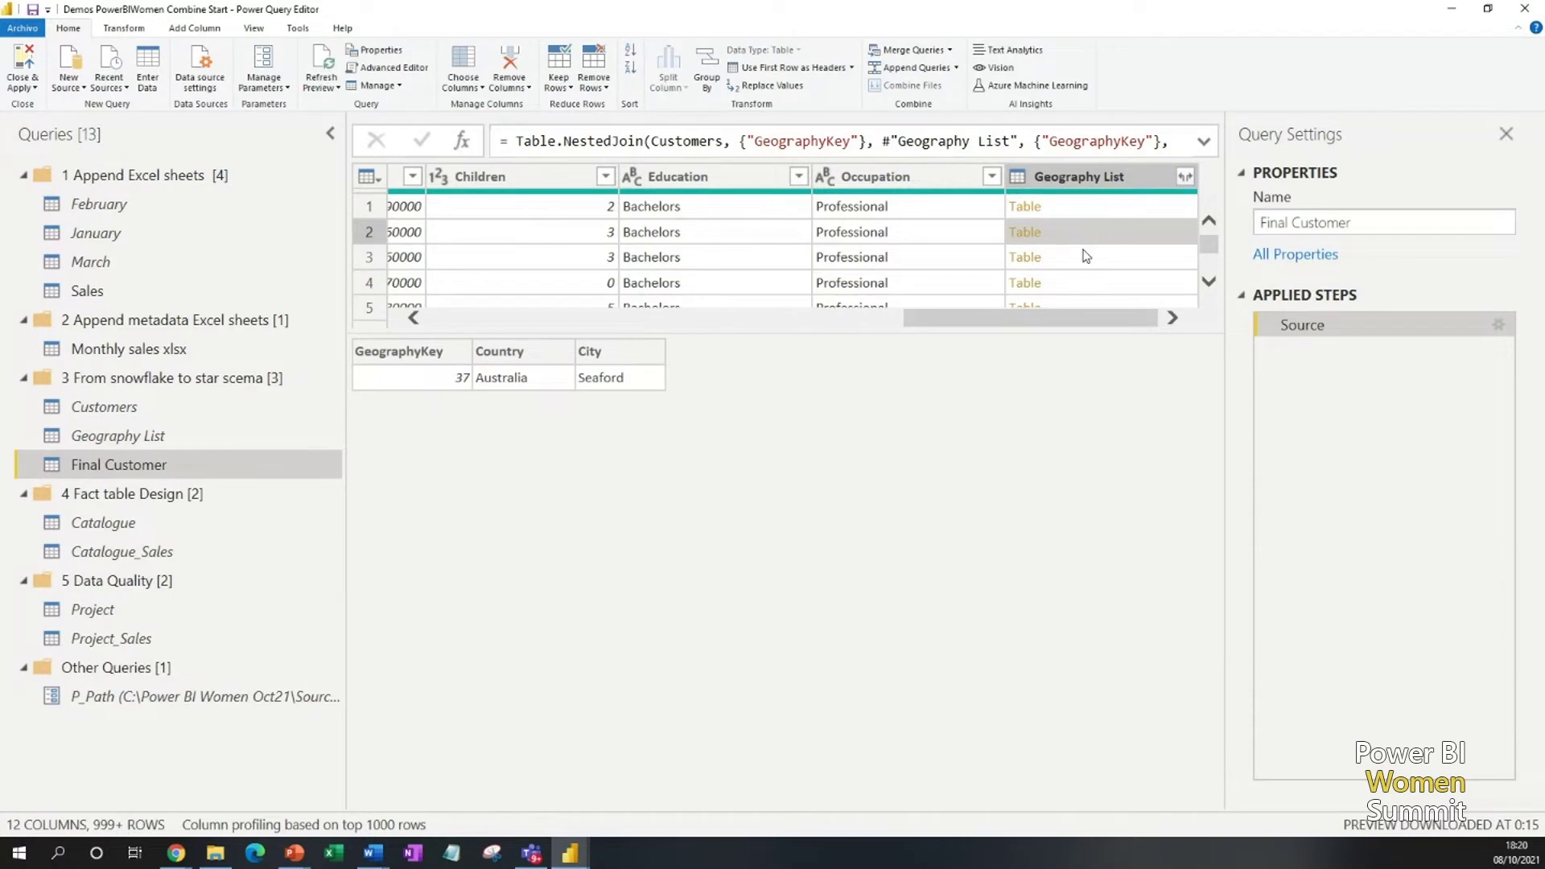
{"action": "left_click", "coordinate": [1184, 177]}
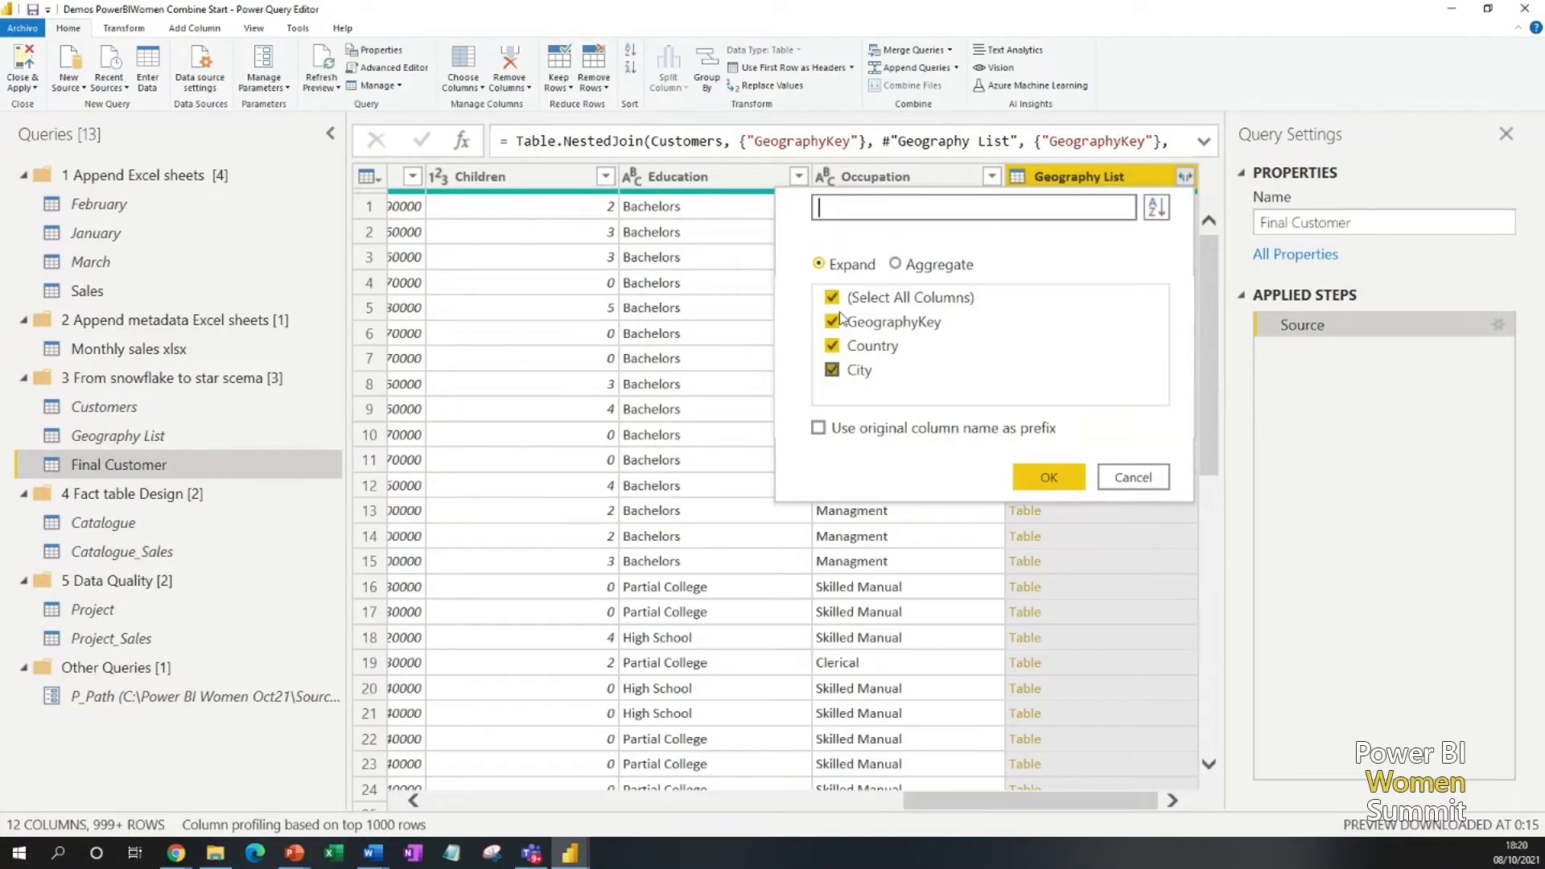
{"action": "left_click", "coordinate": [833, 298]}
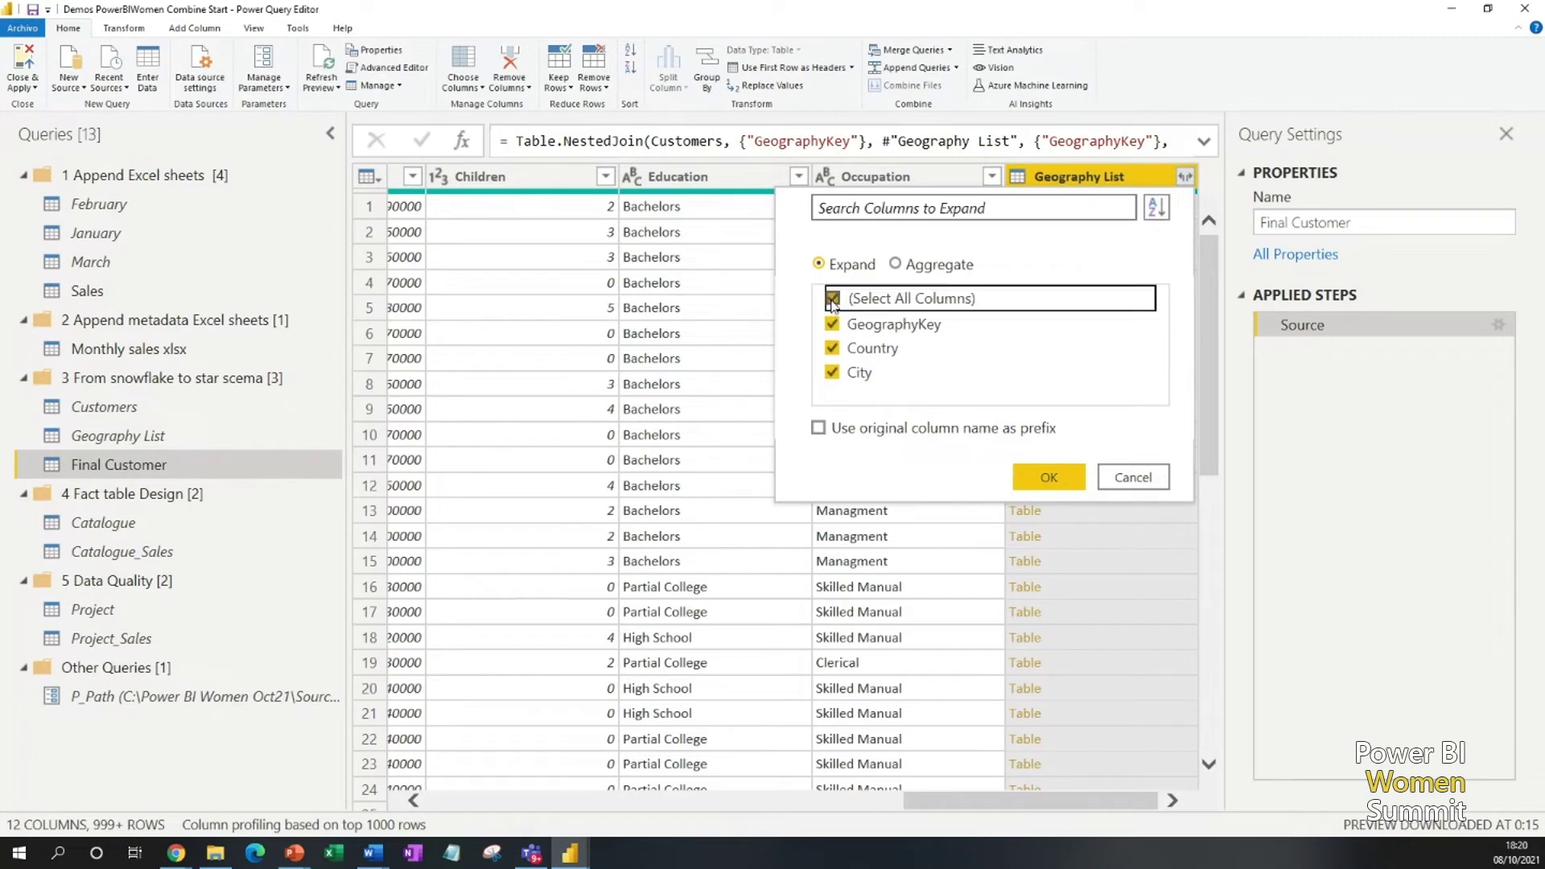
{"action": "left_click", "coordinate": [832, 348]}
{"action": "left_click", "coordinate": [832, 372]}
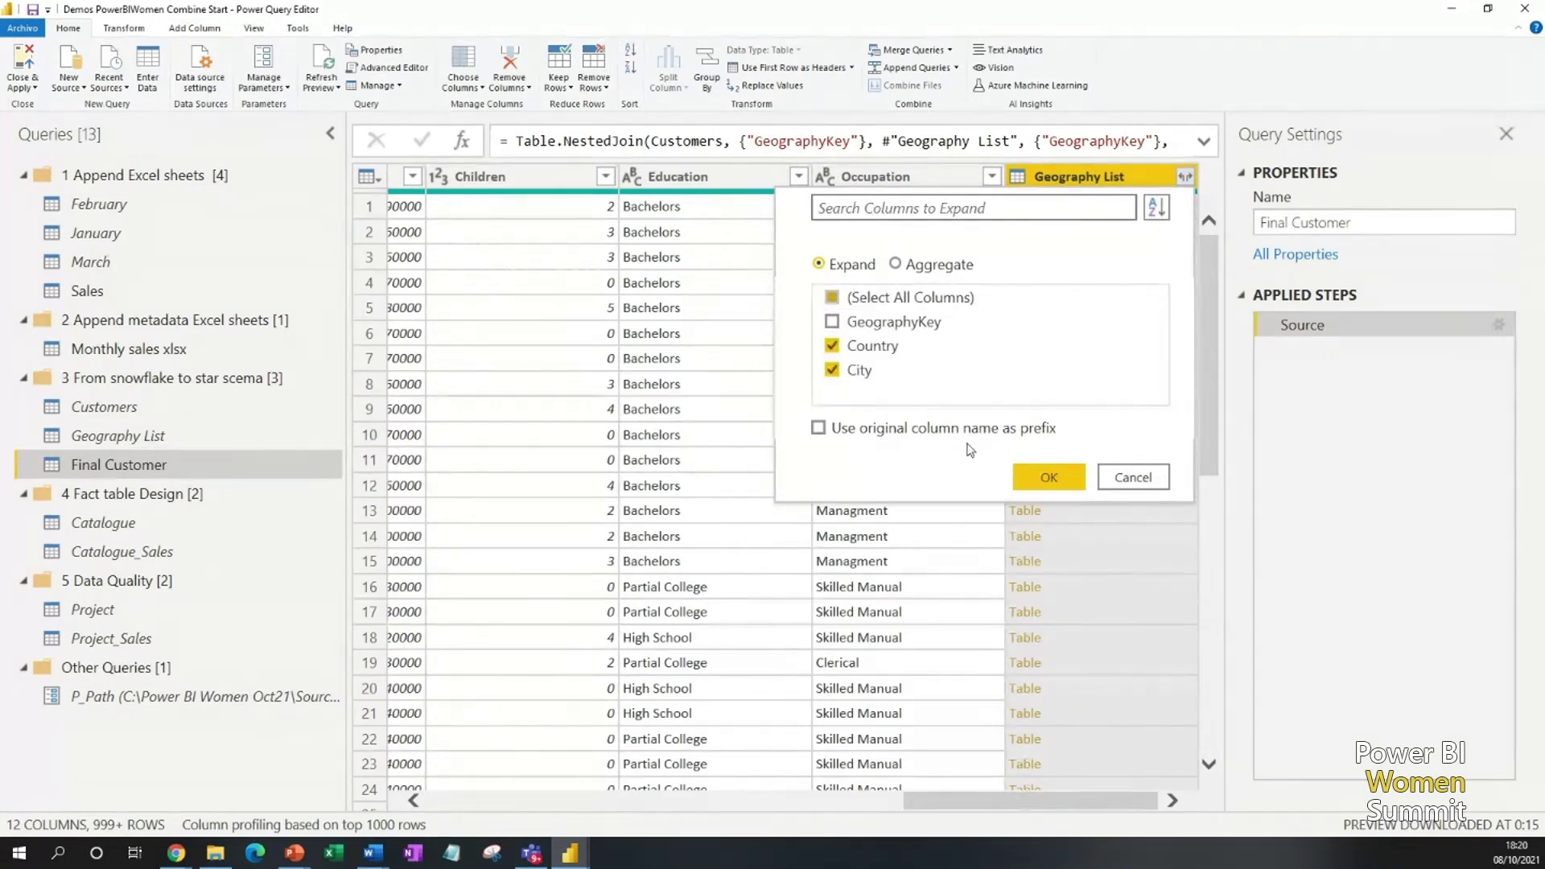
{"action": "left_click", "coordinate": [1047, 478]}
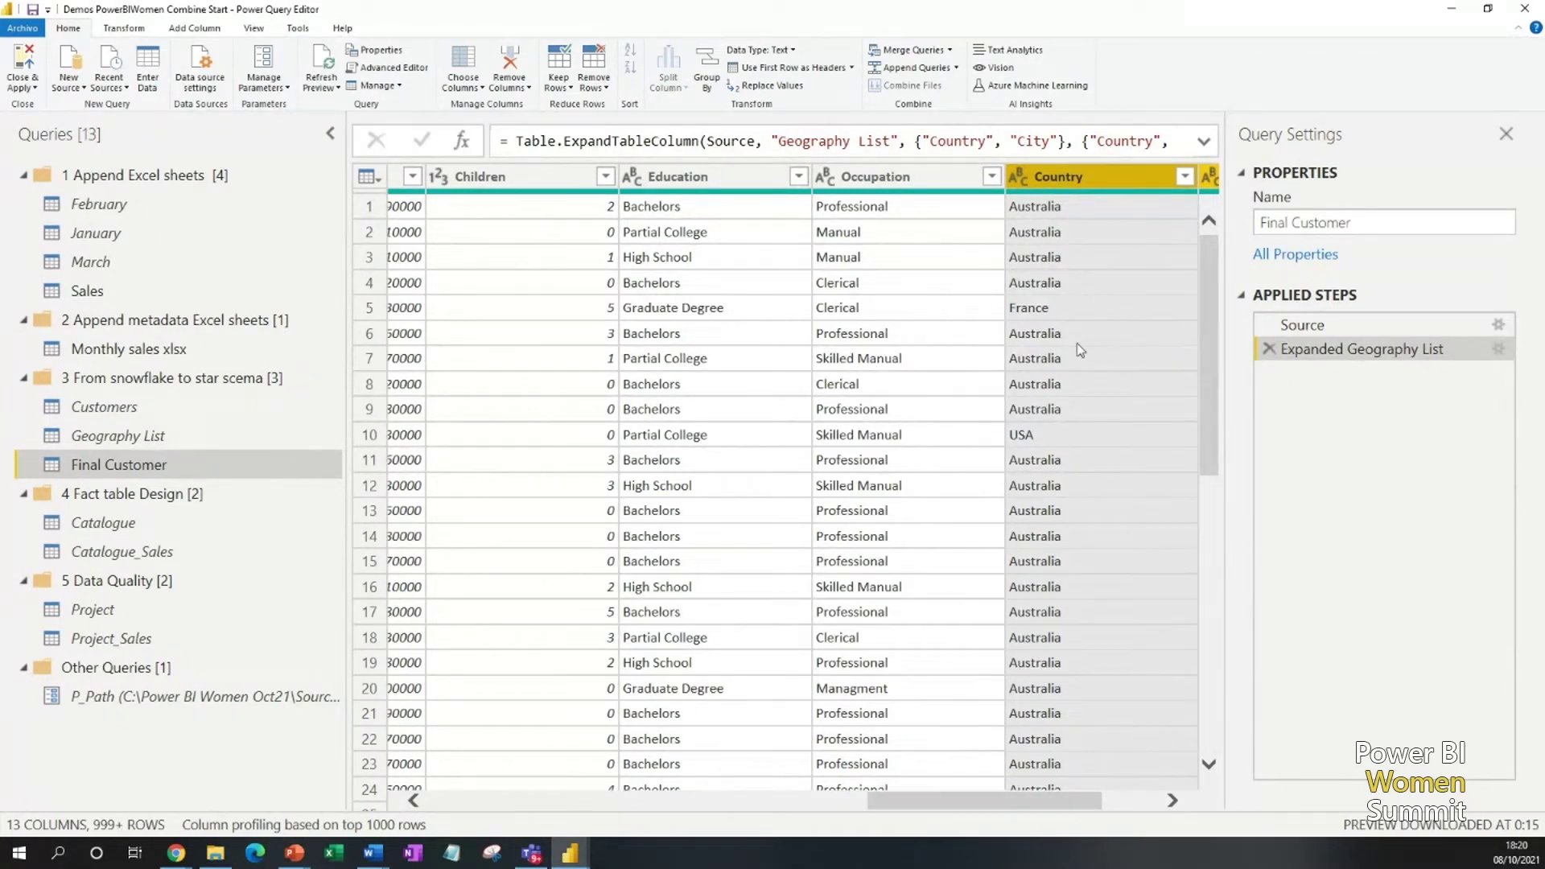
- Remove the GeographyKey column from the Final Customer query
{"action": "left_click_drag", "start_coordinate": [937, 811], "coordinate": [1065, 814]}
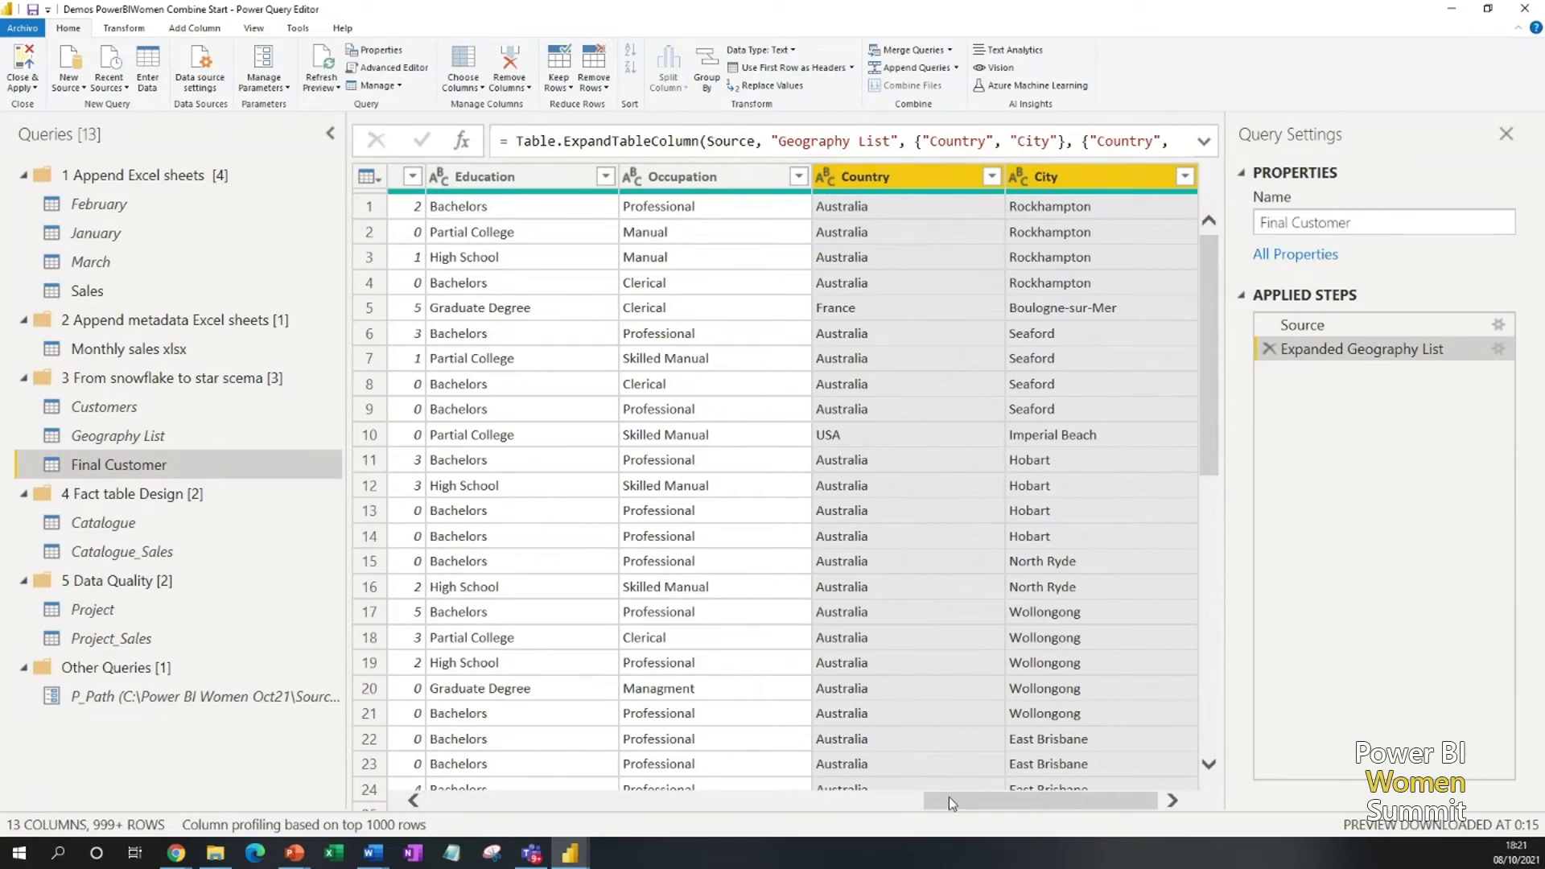
{"action": "left_click_drag", "start_coordinate": [949, 798], "coordinate": [441, 775]}
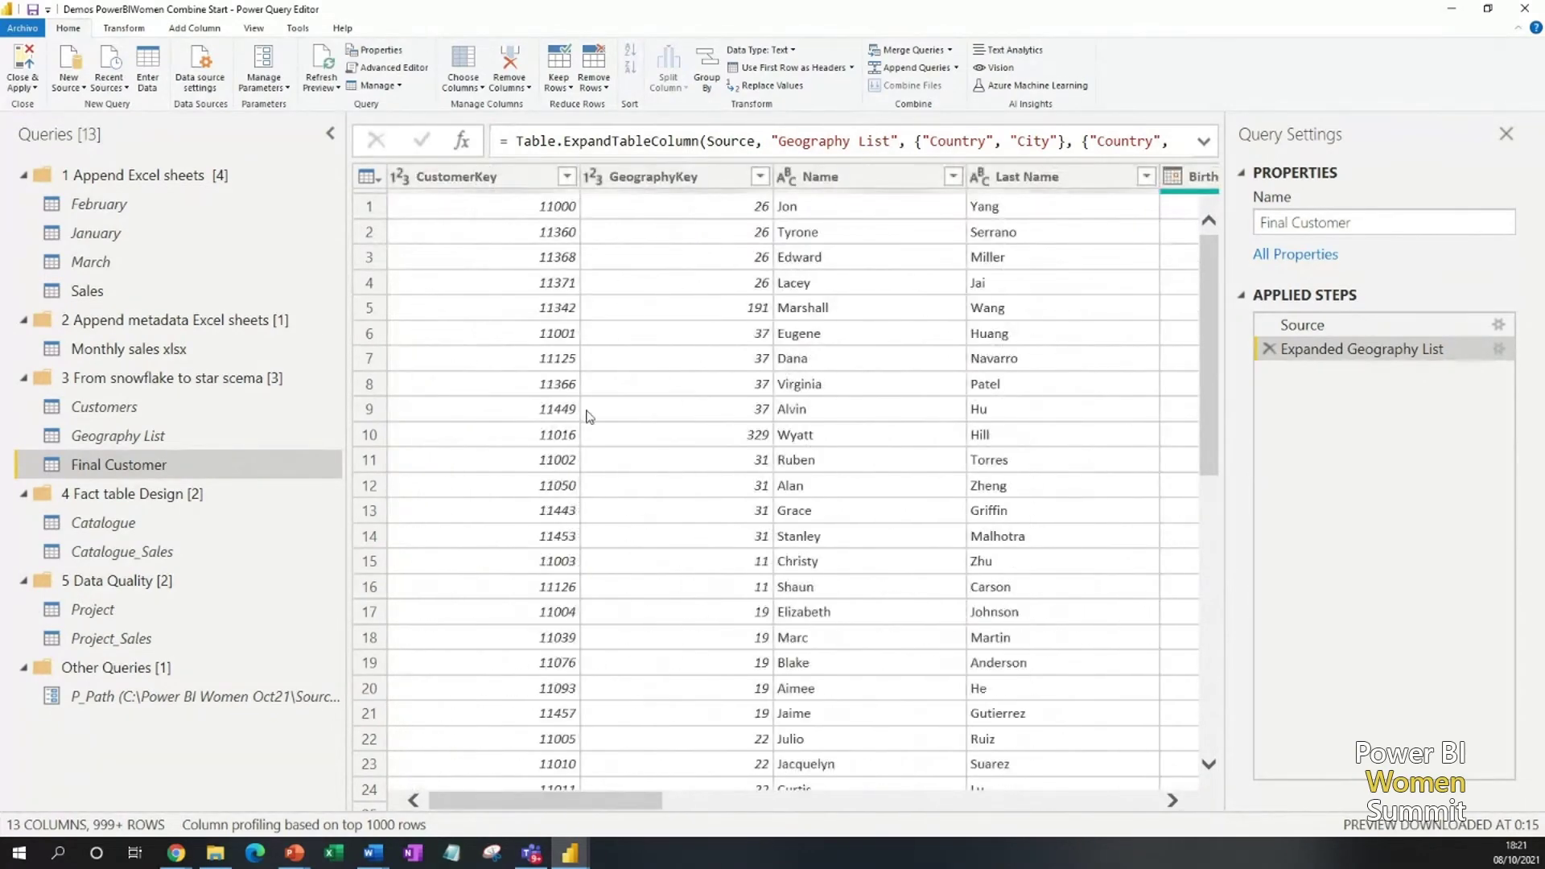
{"action": "left_click", "coordinate": [665, 178]}
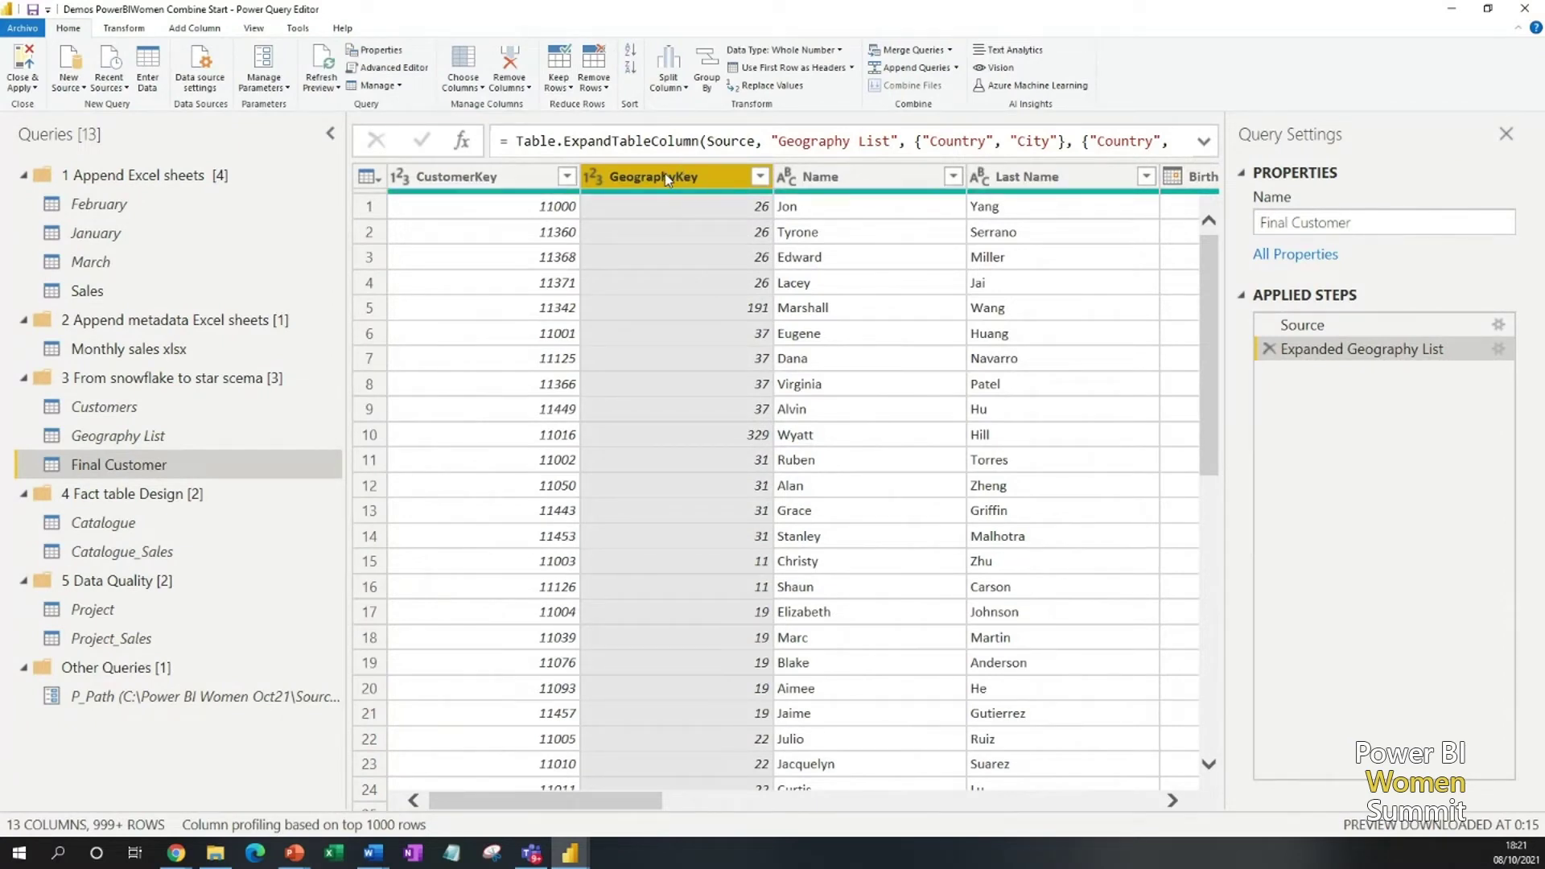
{"action": "right_click", "coordinate": [667, 179]}
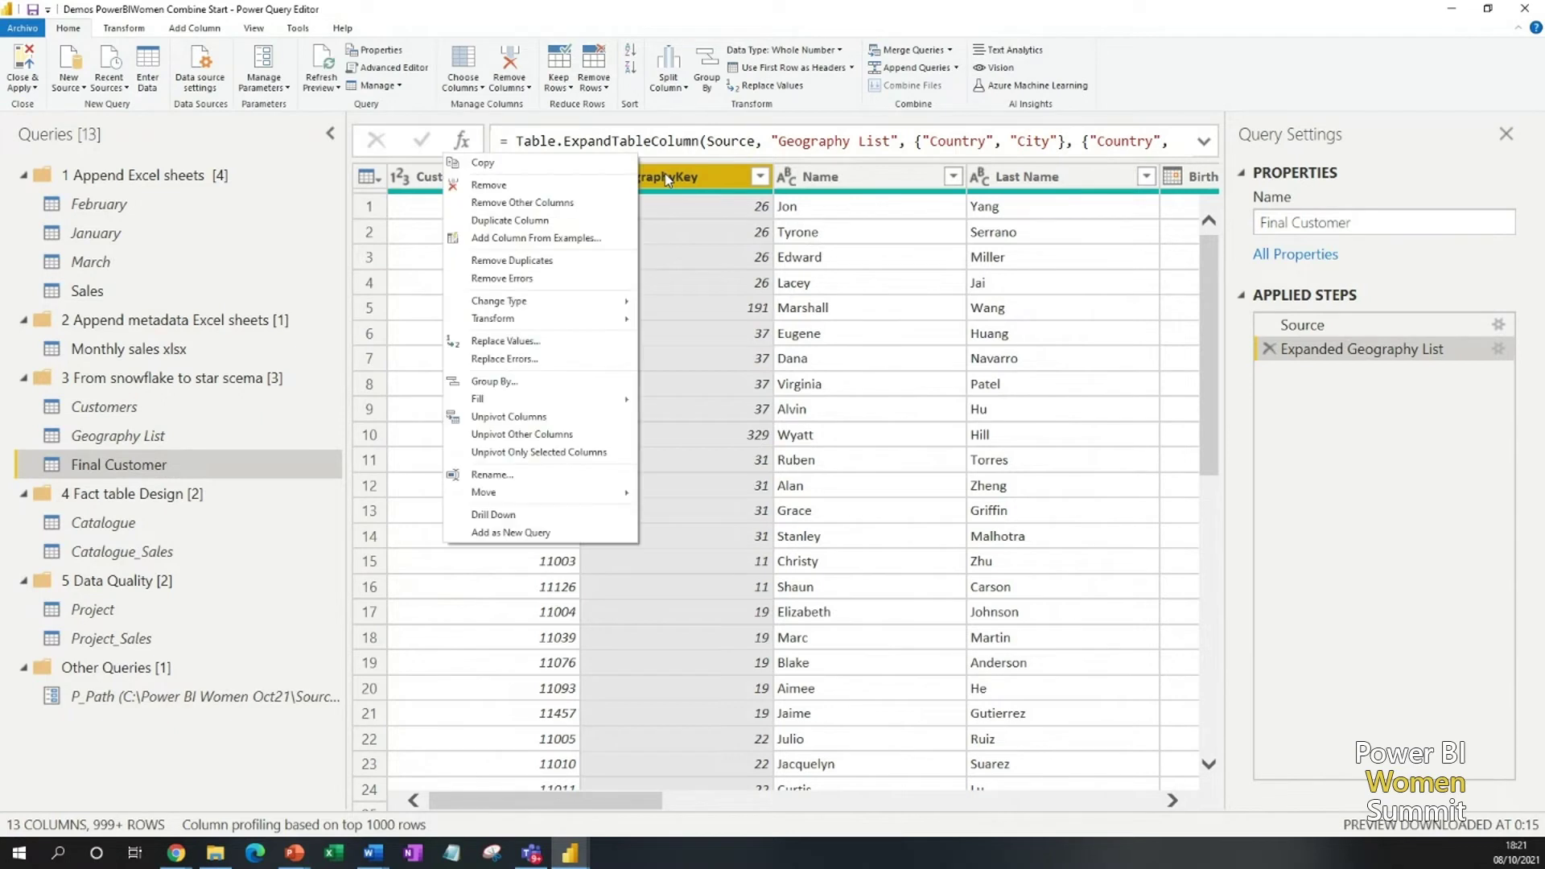
{"action": "left_click", "coordinate": [515, 185]}
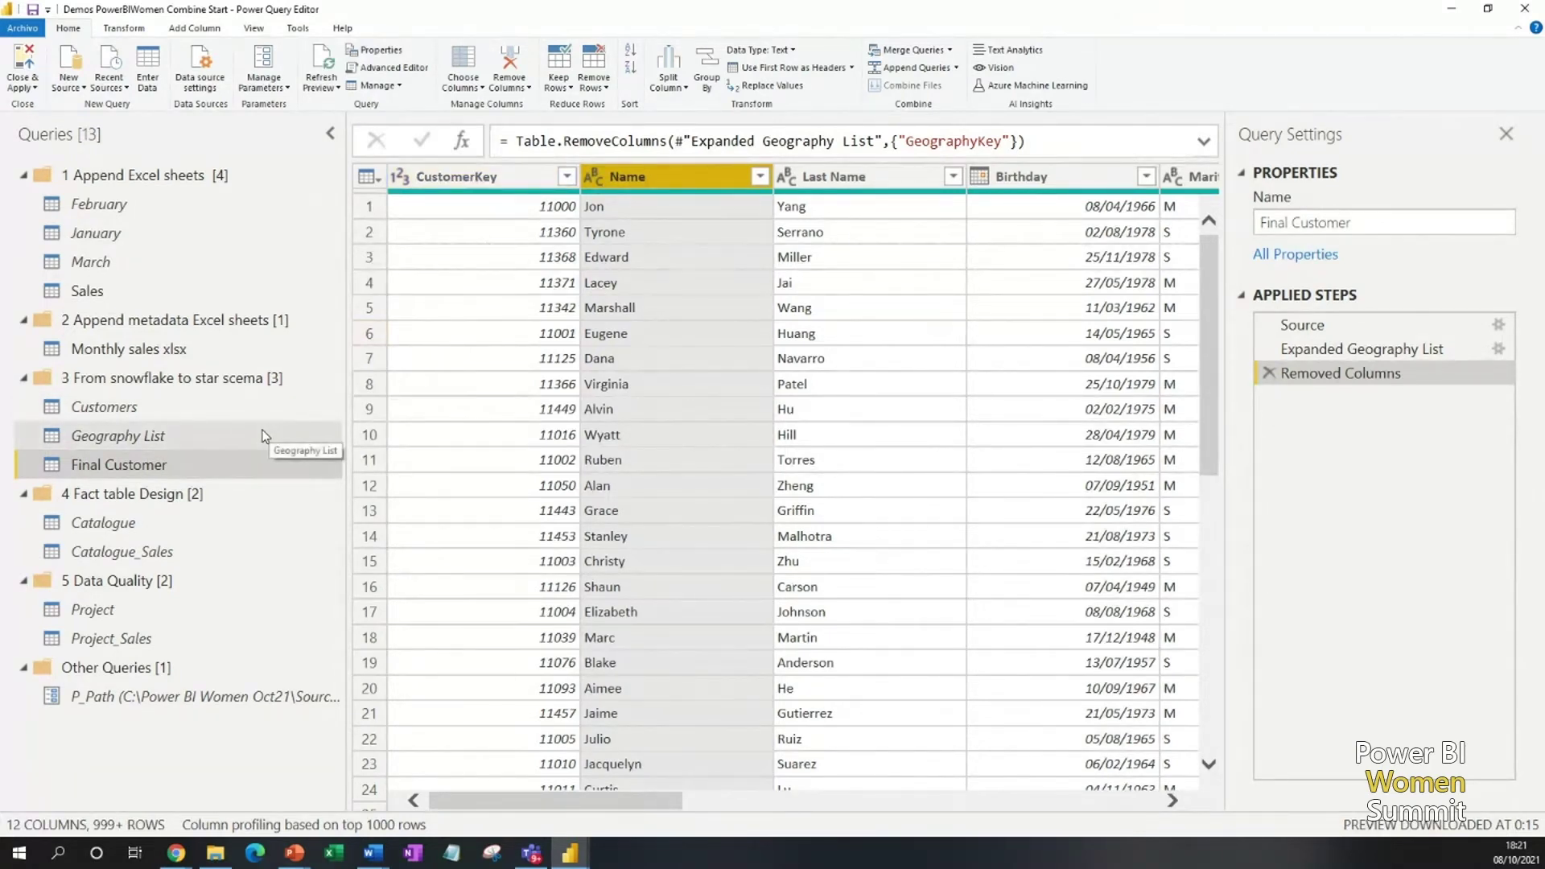
- Check the Product and Country columns of Catalogue_Sales and remove duplicate rows from Catalogue across those two columns
{"action": "left_click", "coordinate": [158, 554]}
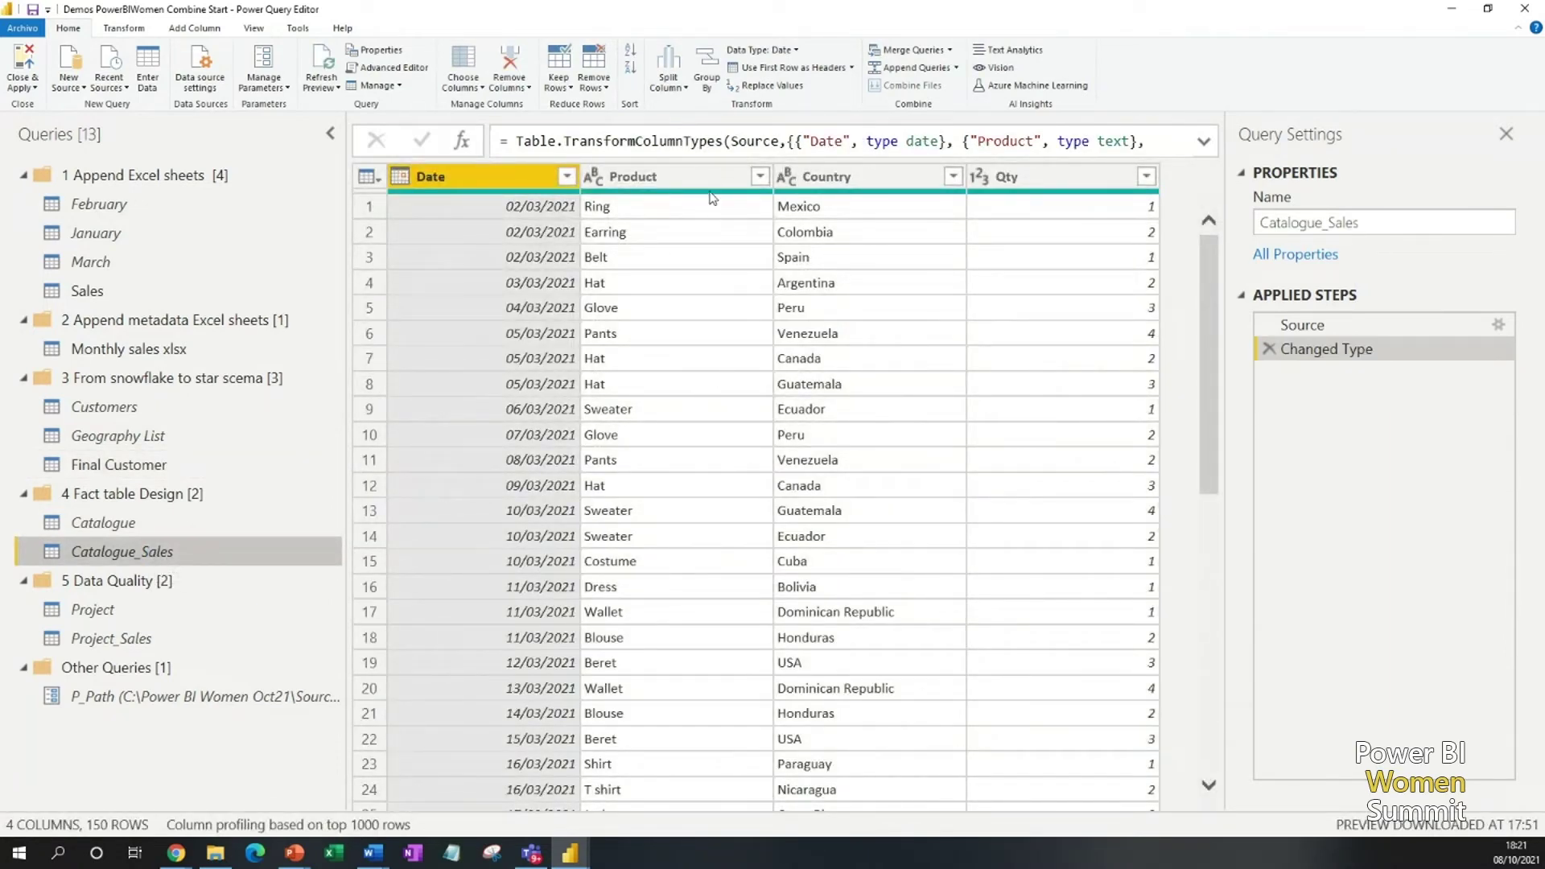
{"action": "left_click", "coordinate": [694, 174]}
{"action": "left_click", "coordinate": [845, 177]}
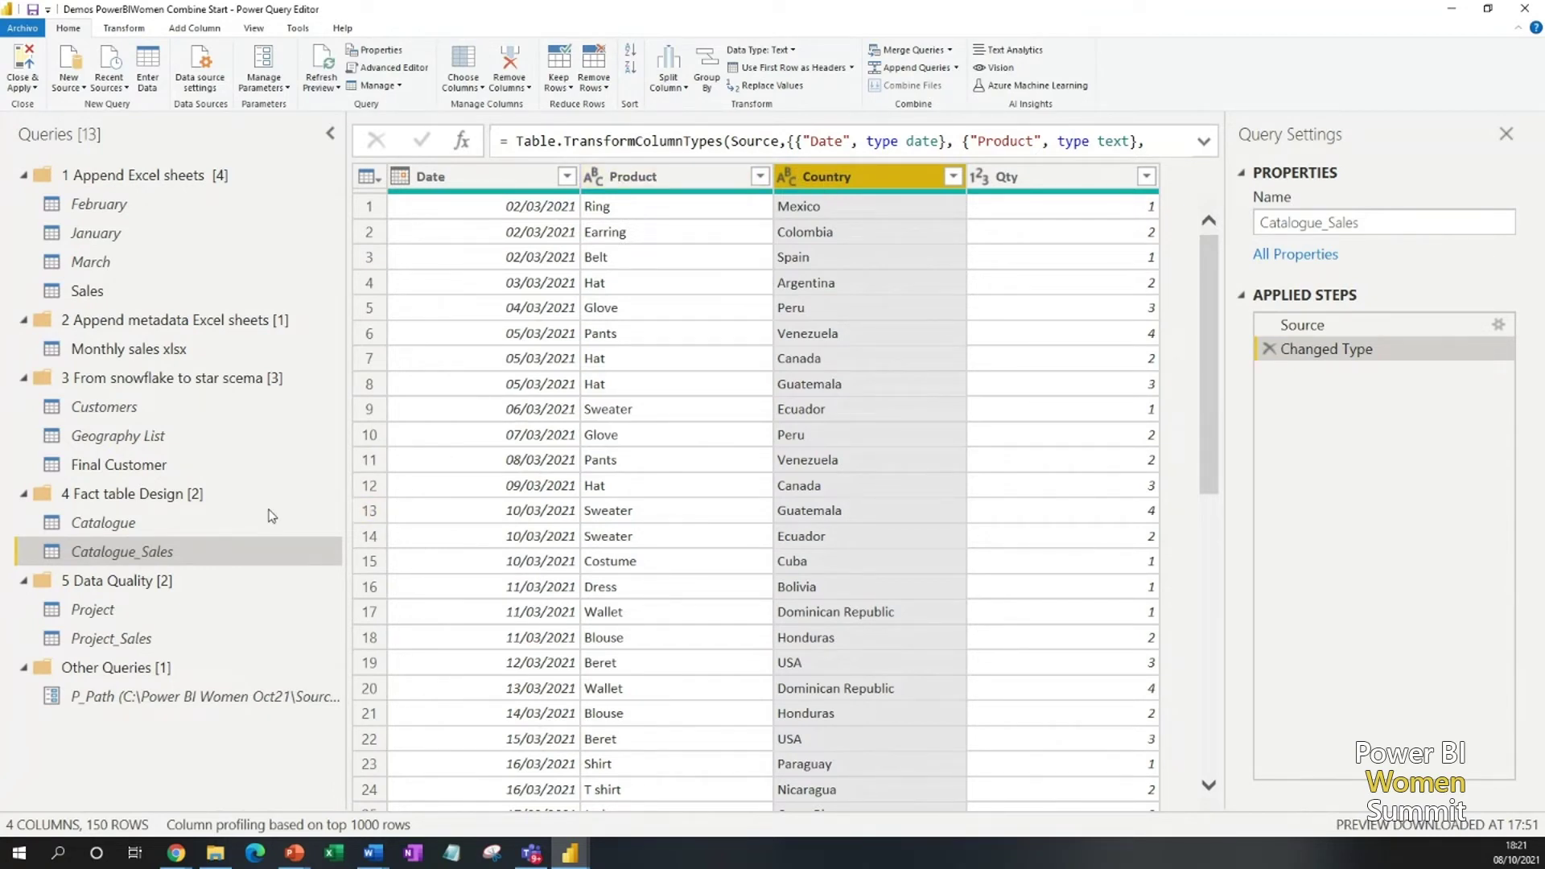
{"action": "left_click", "coordinate": [171, 519]}
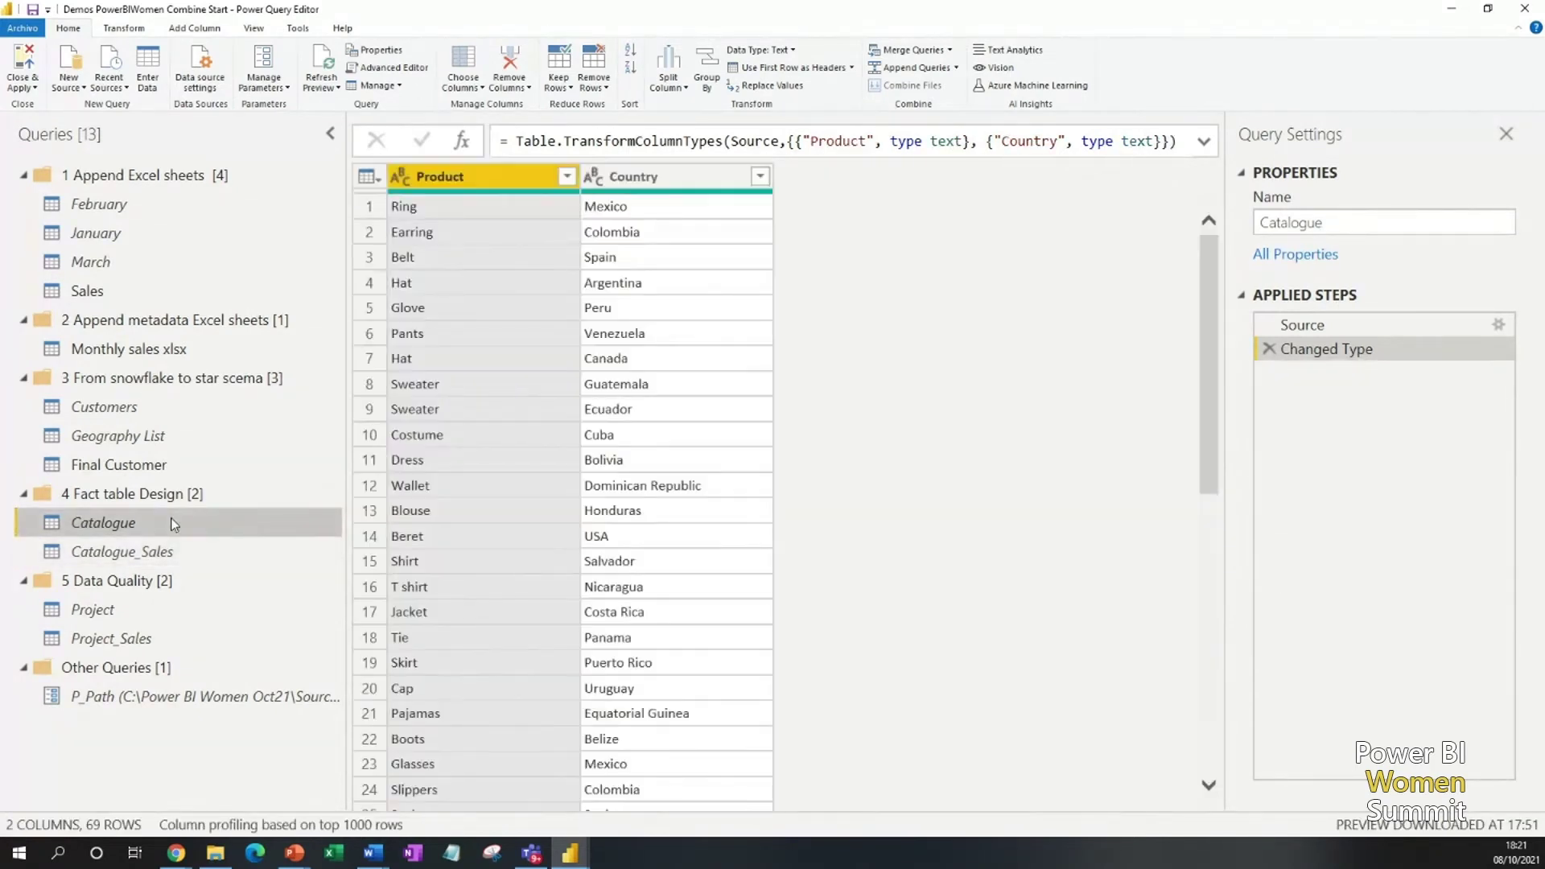
{"action": "mouse_move", "coordinate": [599, 196]}
{"action": "left_click", "coordinate": [638, 179], "text": "ctrl"}
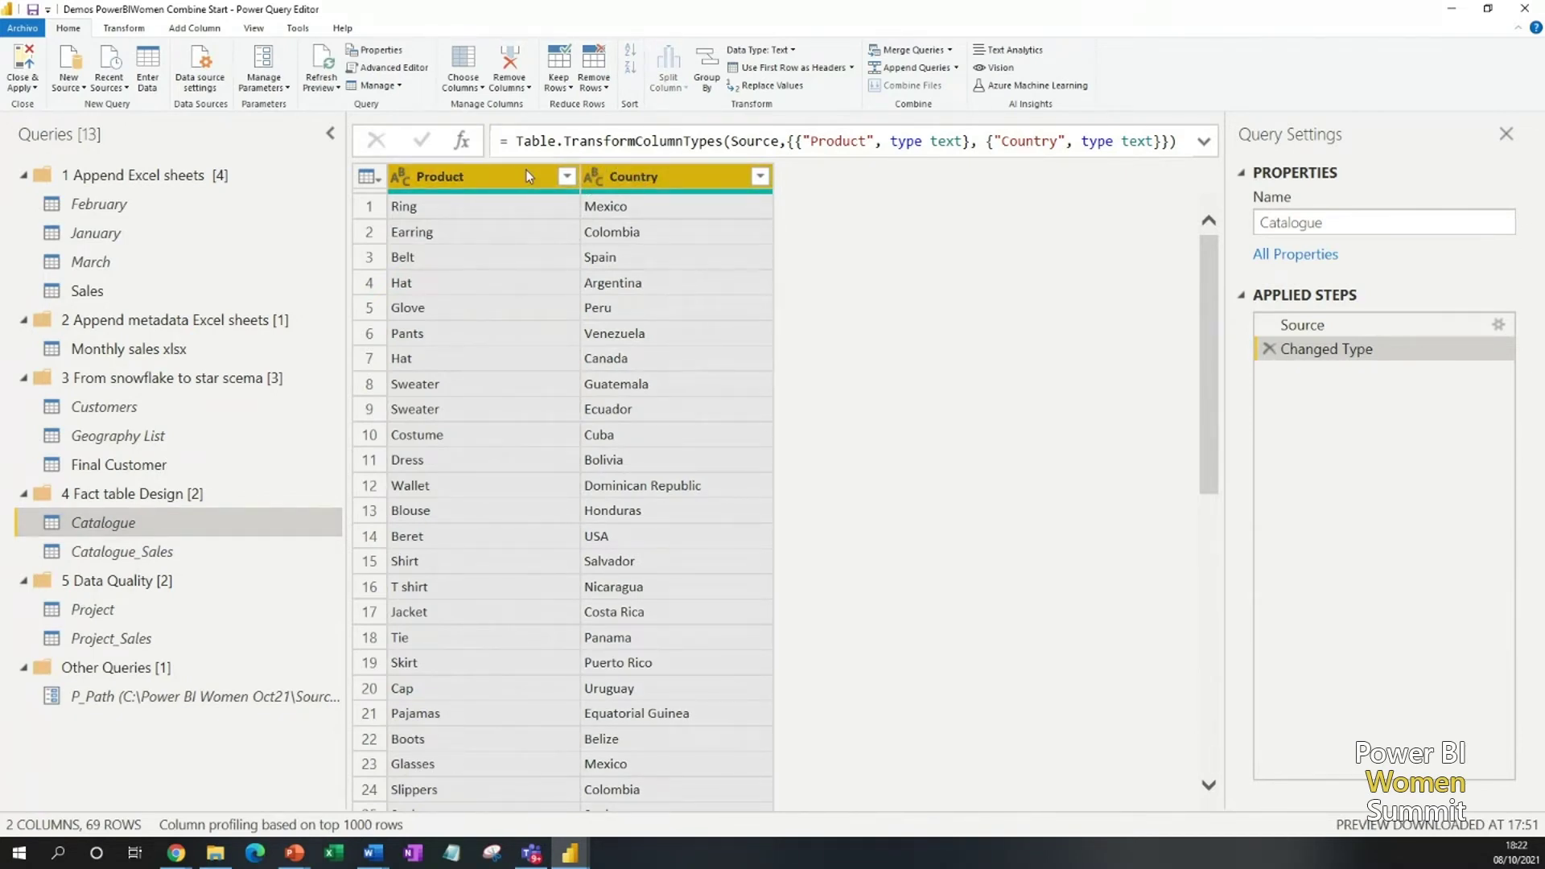
{"action": "left_click", "coordinate": [610, 88]}
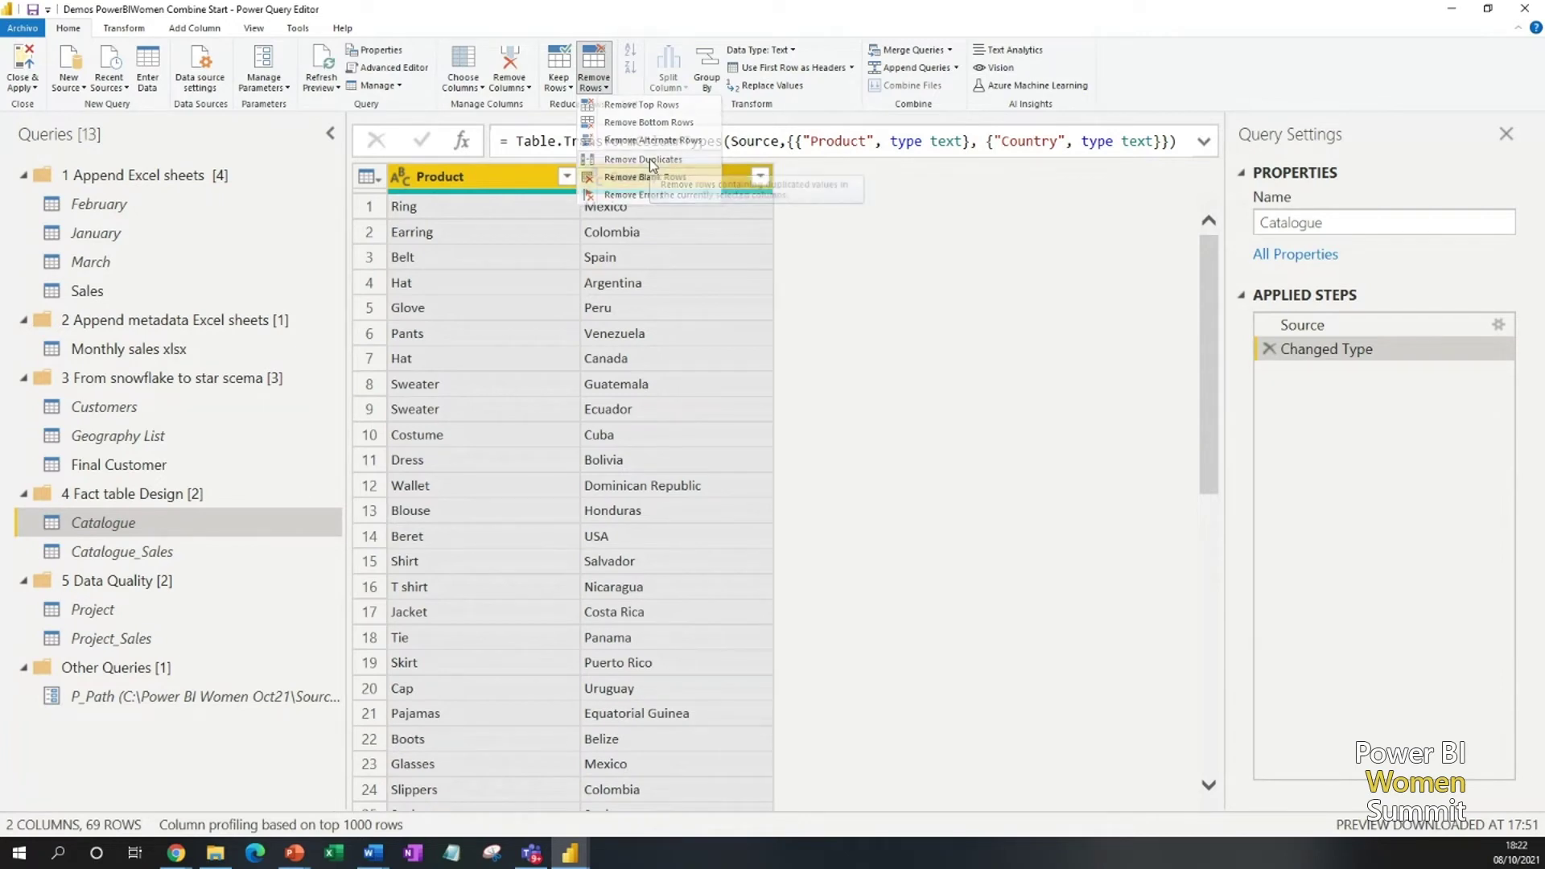
{"action": "left_click", "coordinate": [649, 157]}
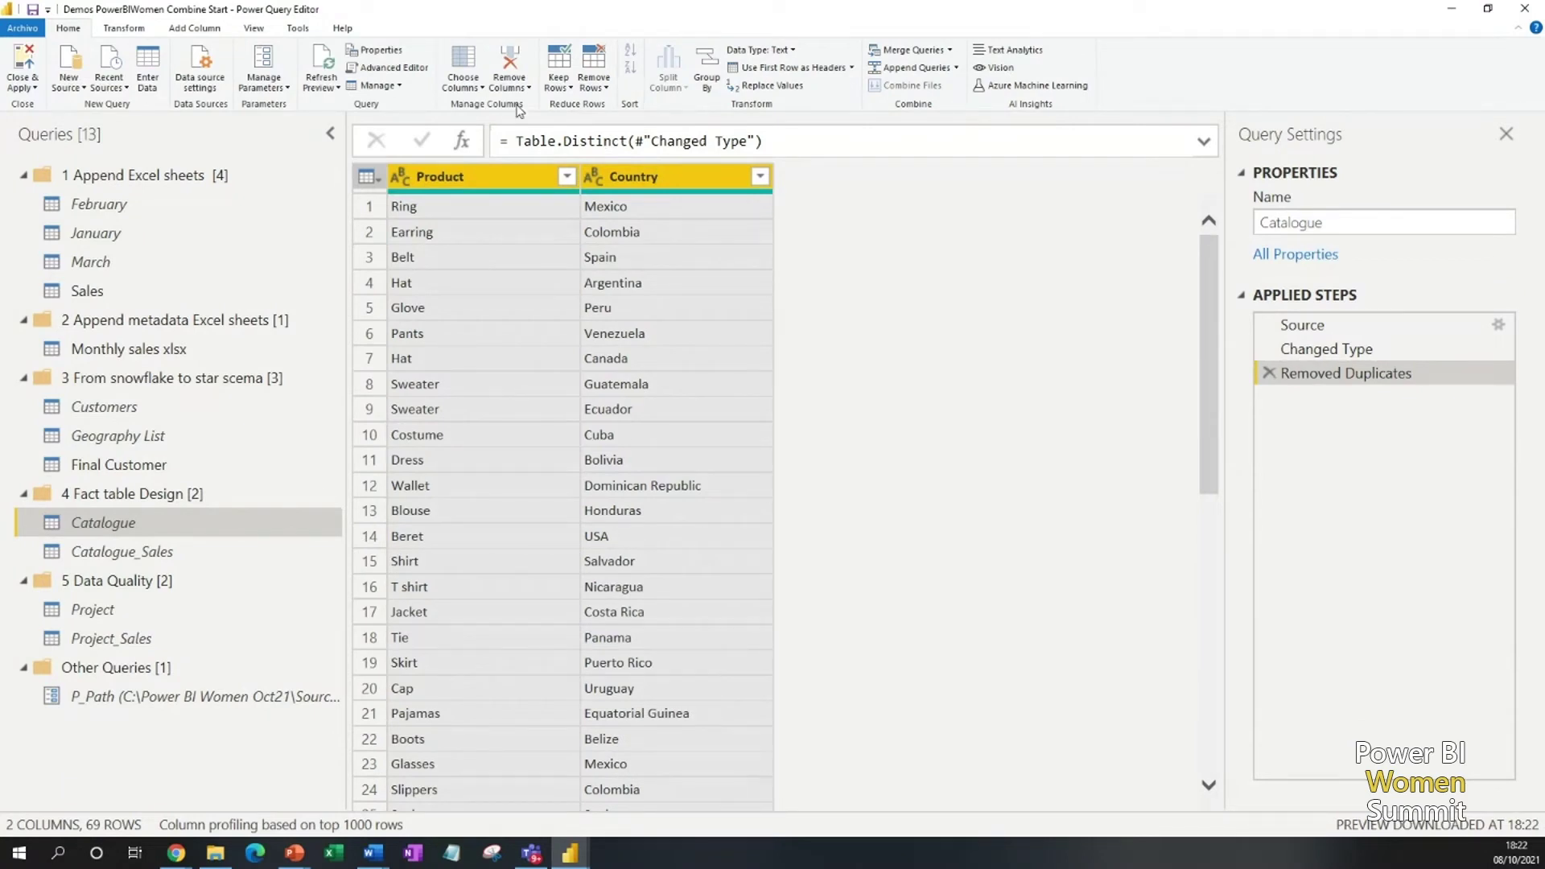
- Add an index column starting from 1 to the Catalogue query
{"action": "left_click", "coordinate": [197, 29]}
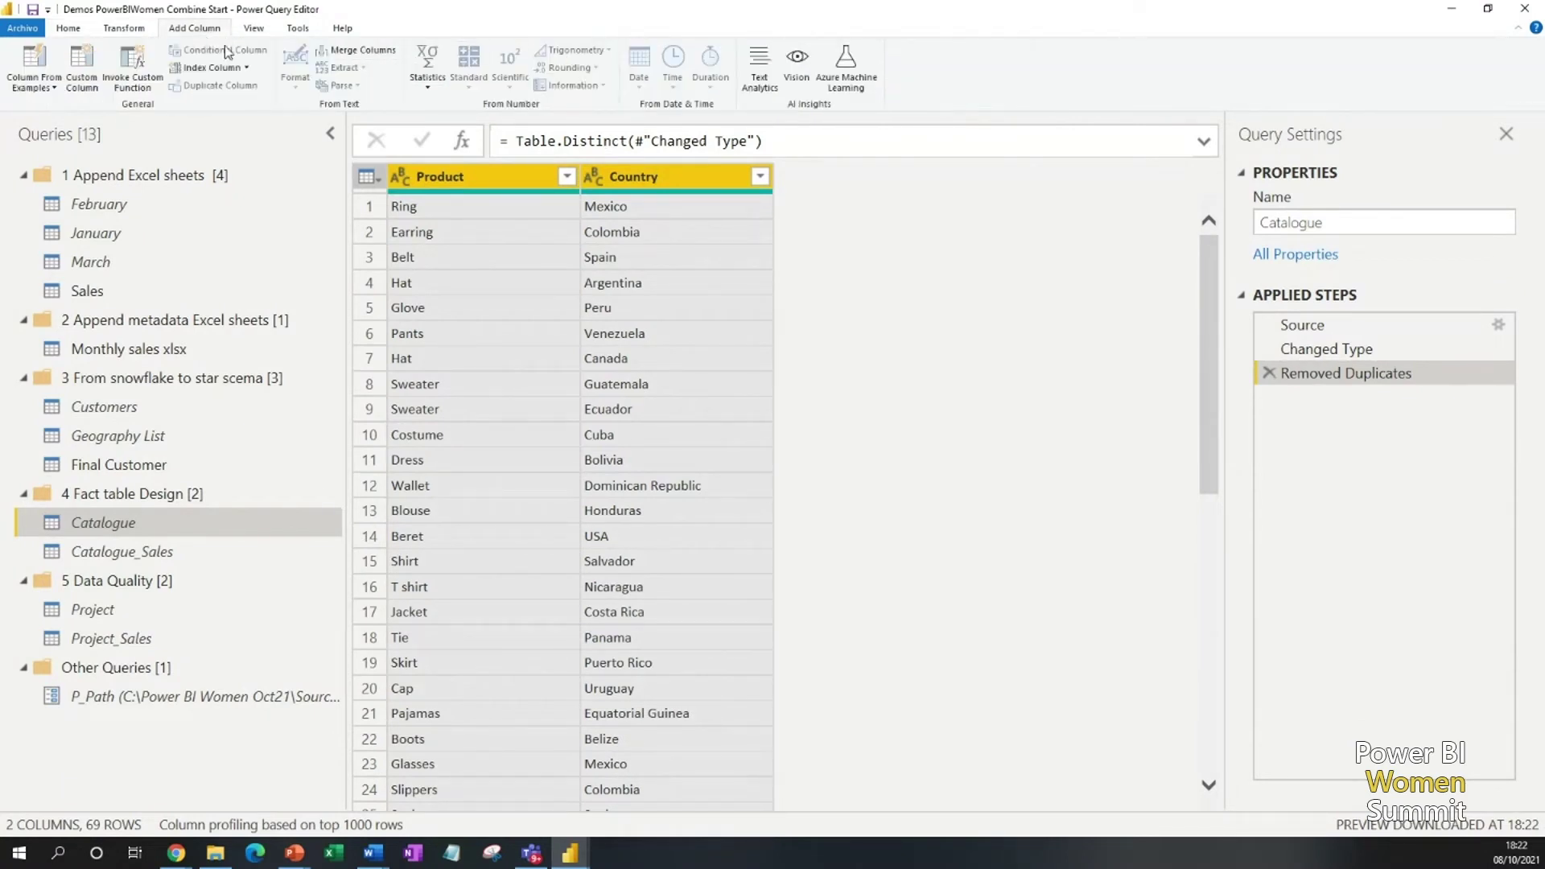
{"action": "left_click", "coordinate": [247, 69]}
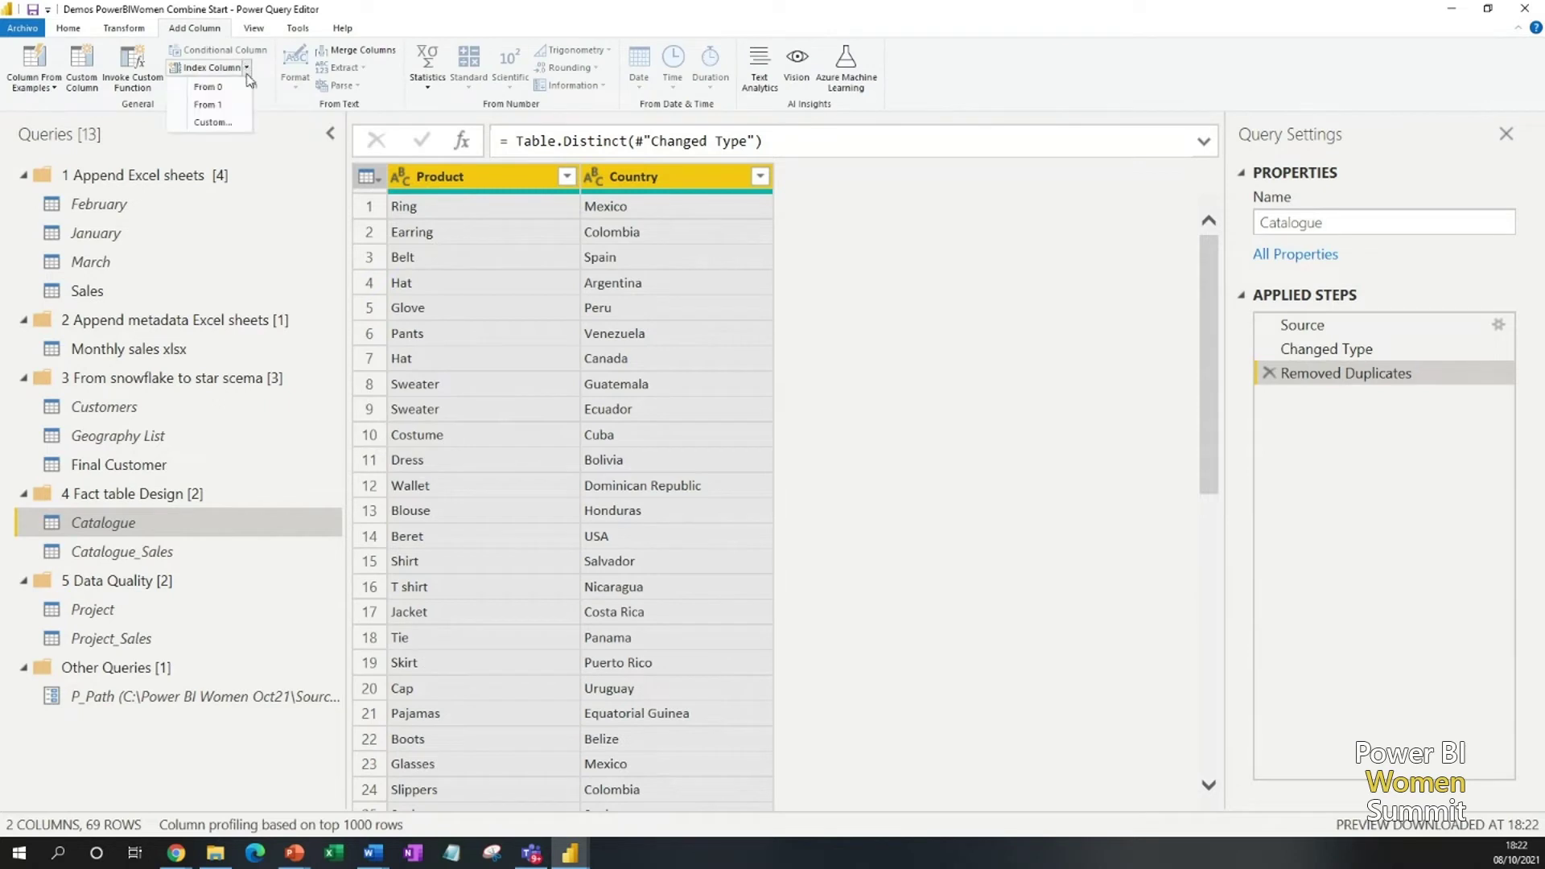
{"action": "left_click", "coordinate": [206, 105]}
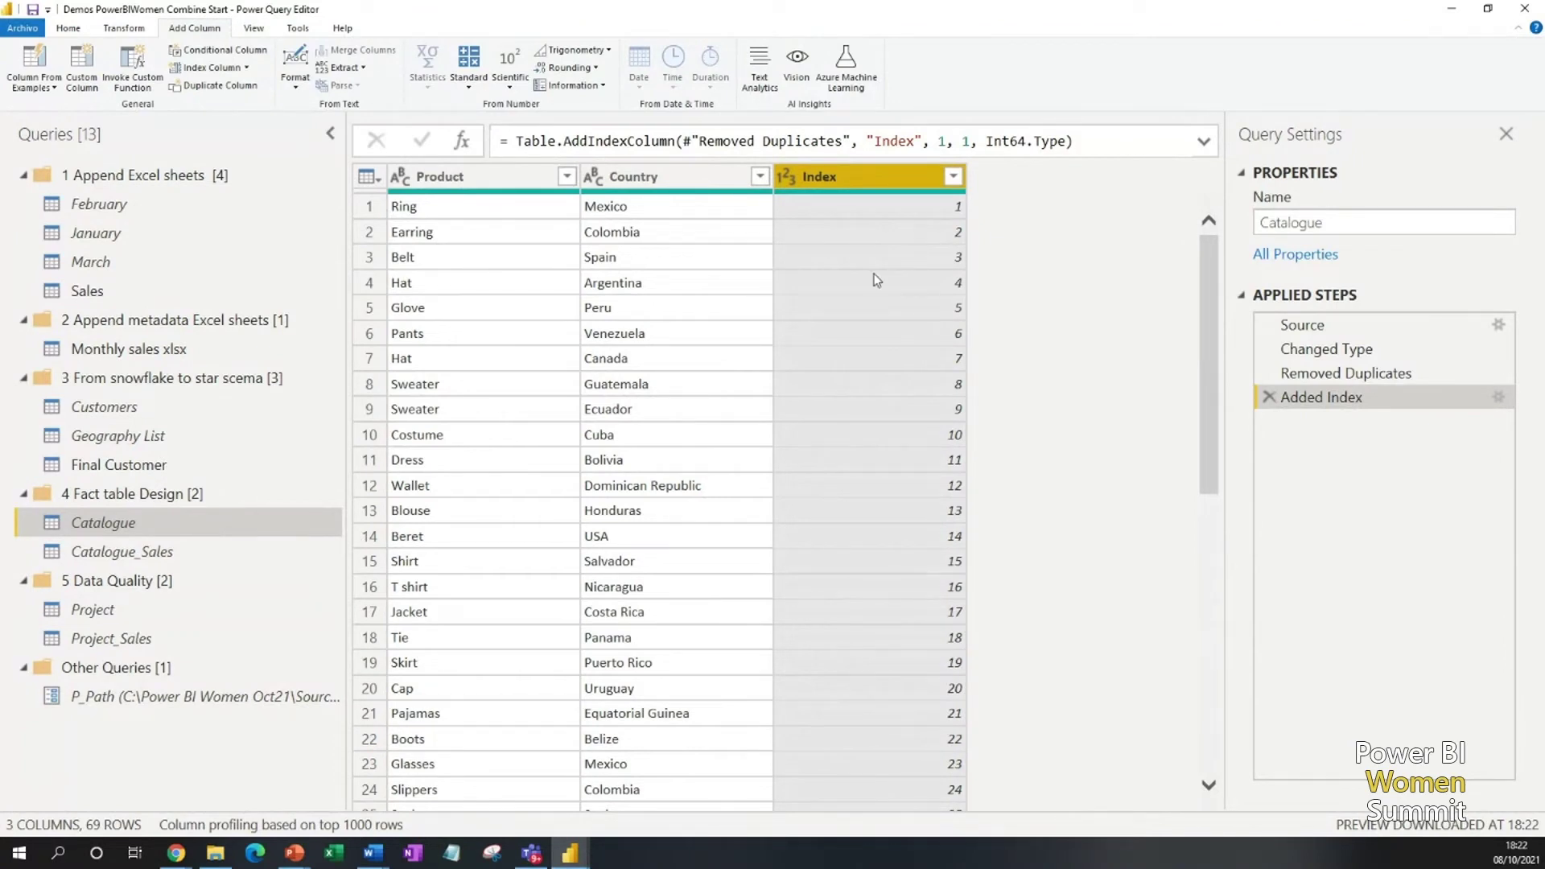
- Set up a merge within the existing Catalogue_Sales query, with Catalogue as the second table
{"action": "left_click", "coordinate": [186, 553]}
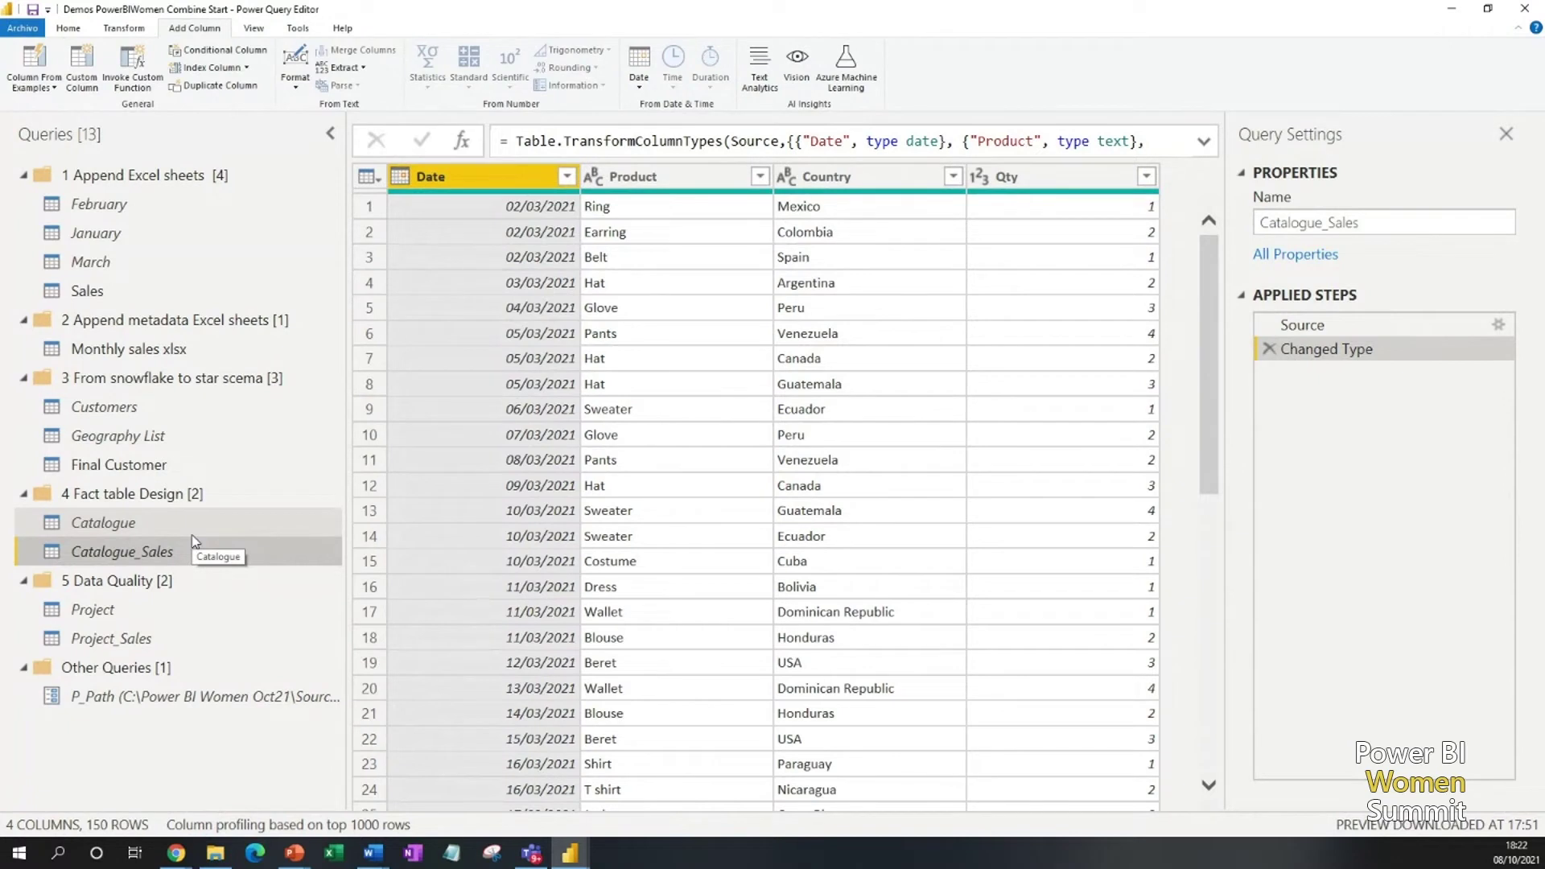
{"action": "left_click", "coordinate": [67, 30]}
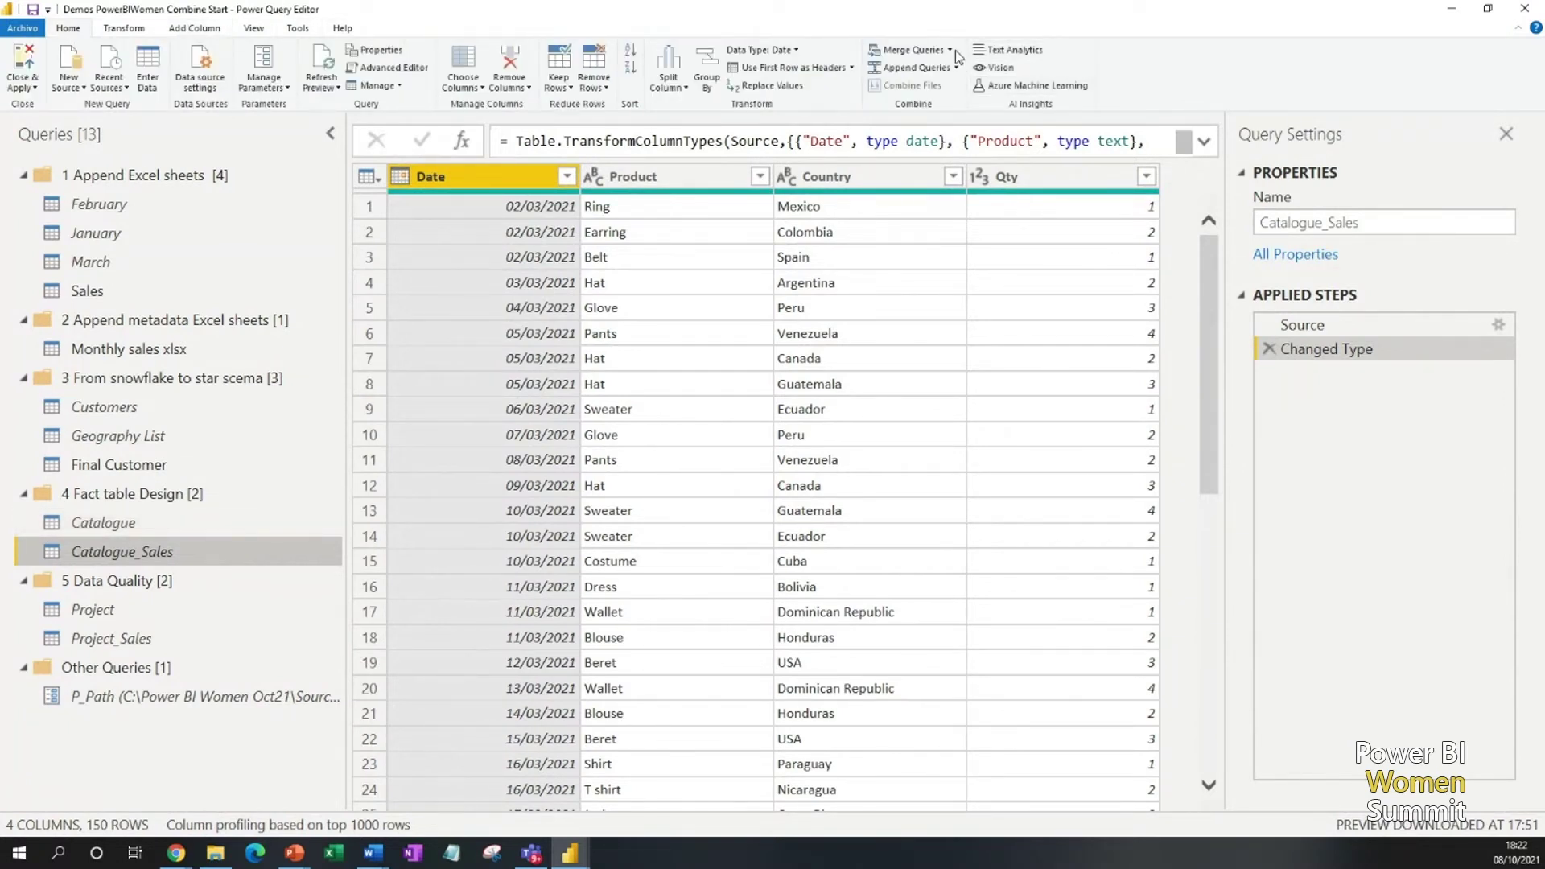
{"action": "left_click", "coordinate": [952, 50]}
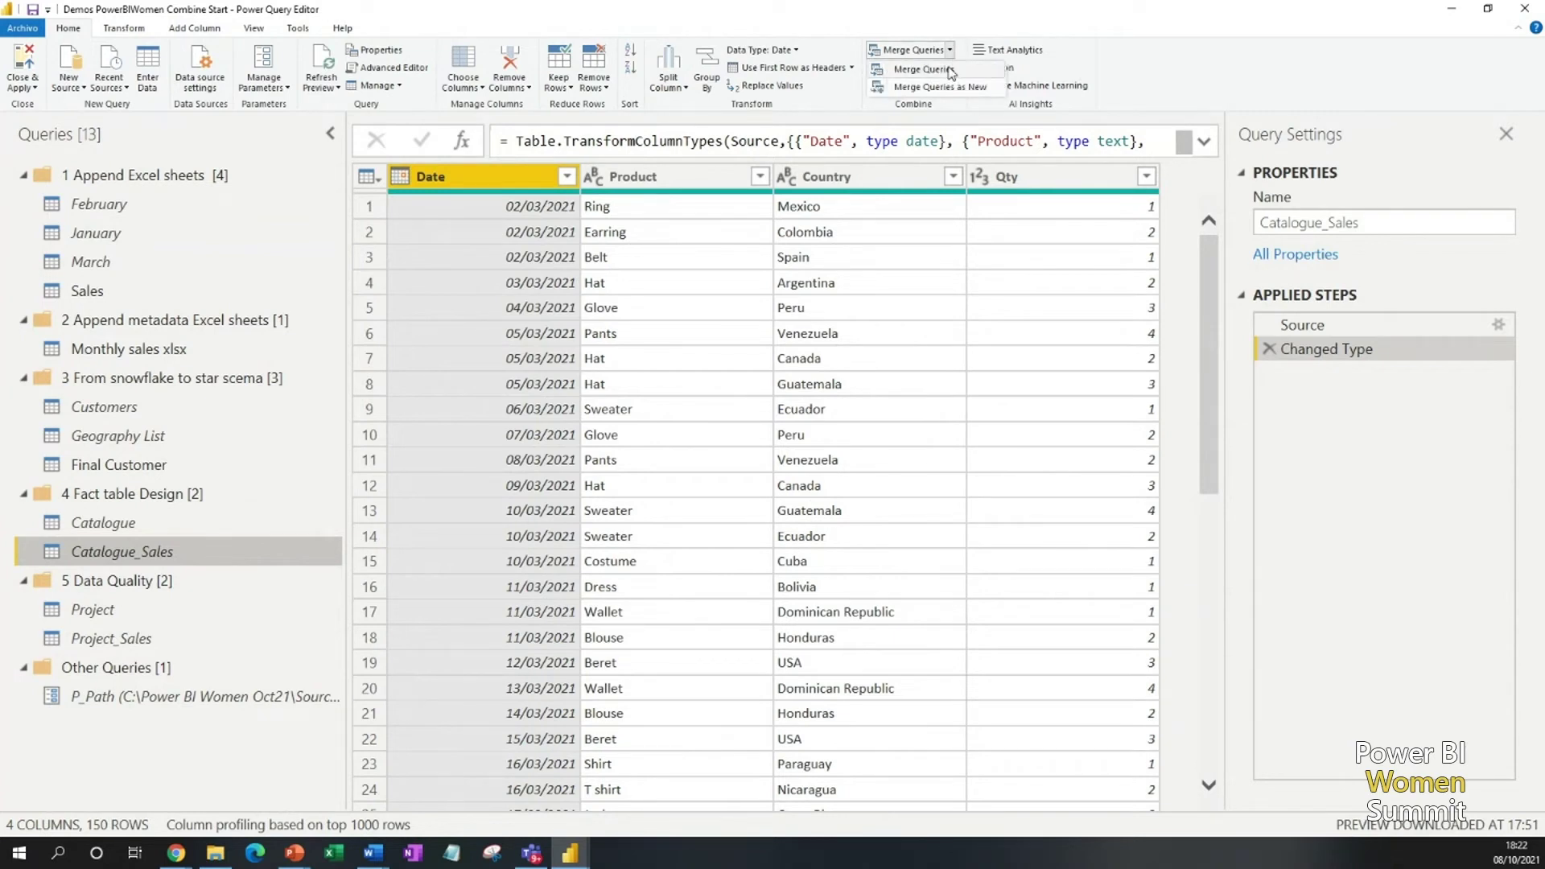
{"action": "left_click", "coordinate": [921, 70]}
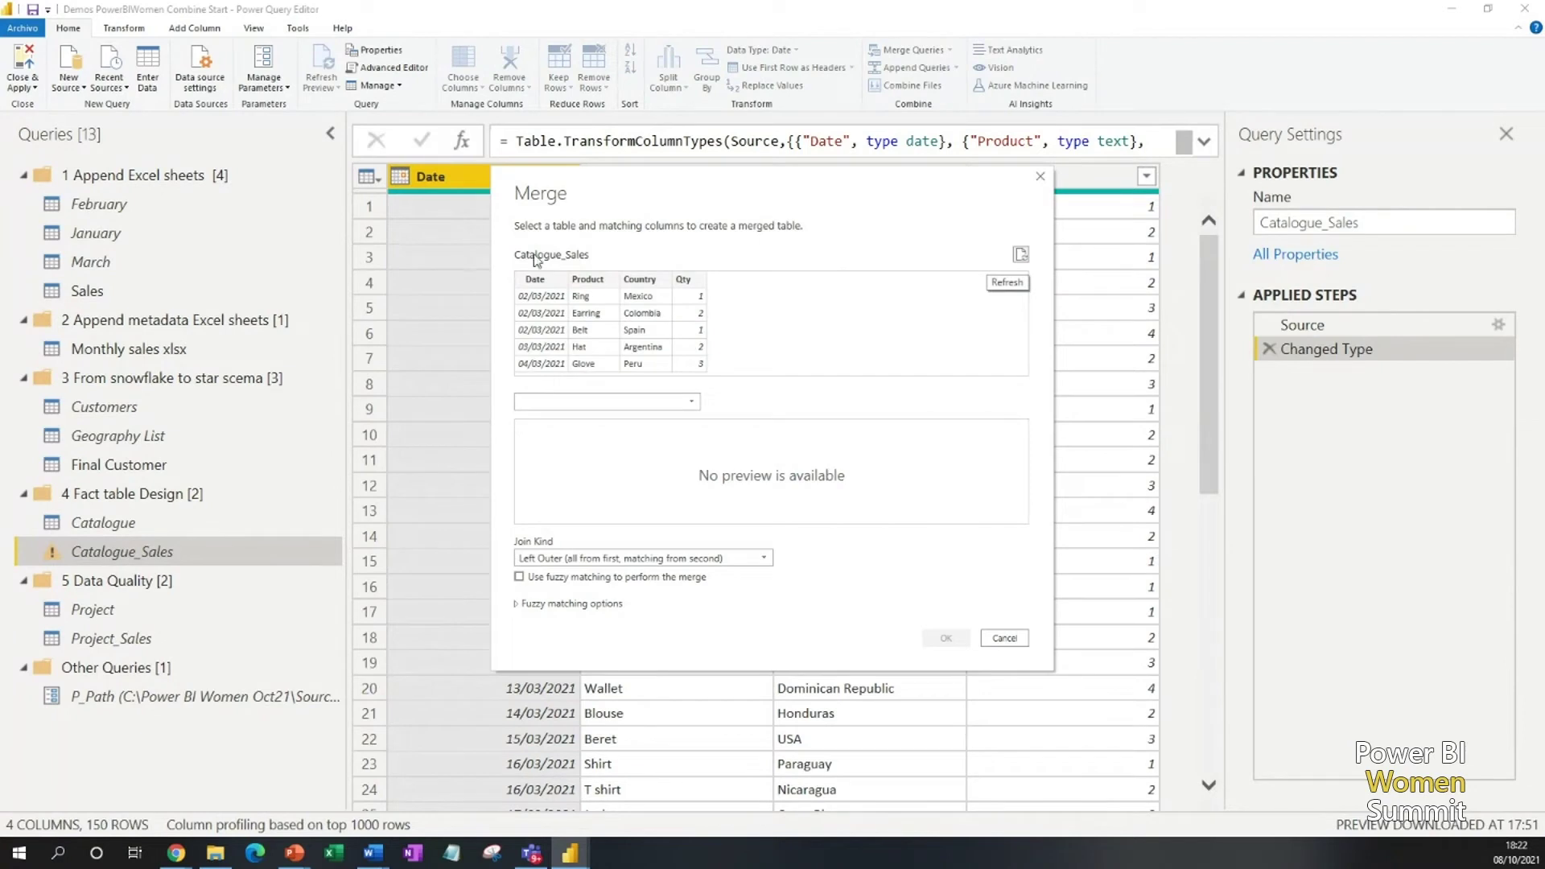
{"action": "left_click", "coordinate": [694, 403]}
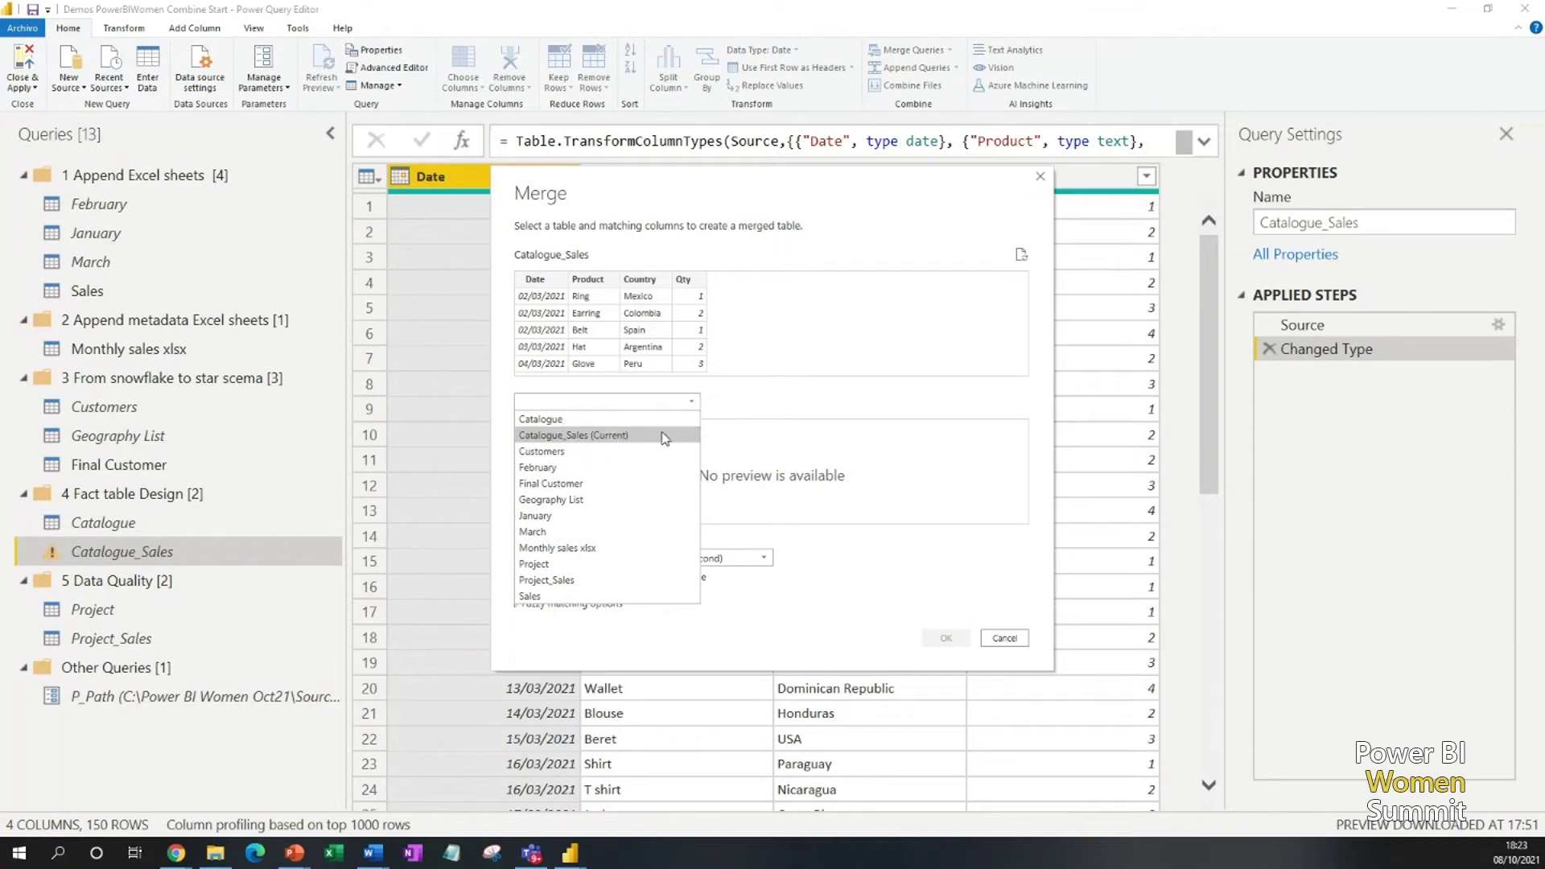
{"action": "left_click", "coordinate": [659, 418]}
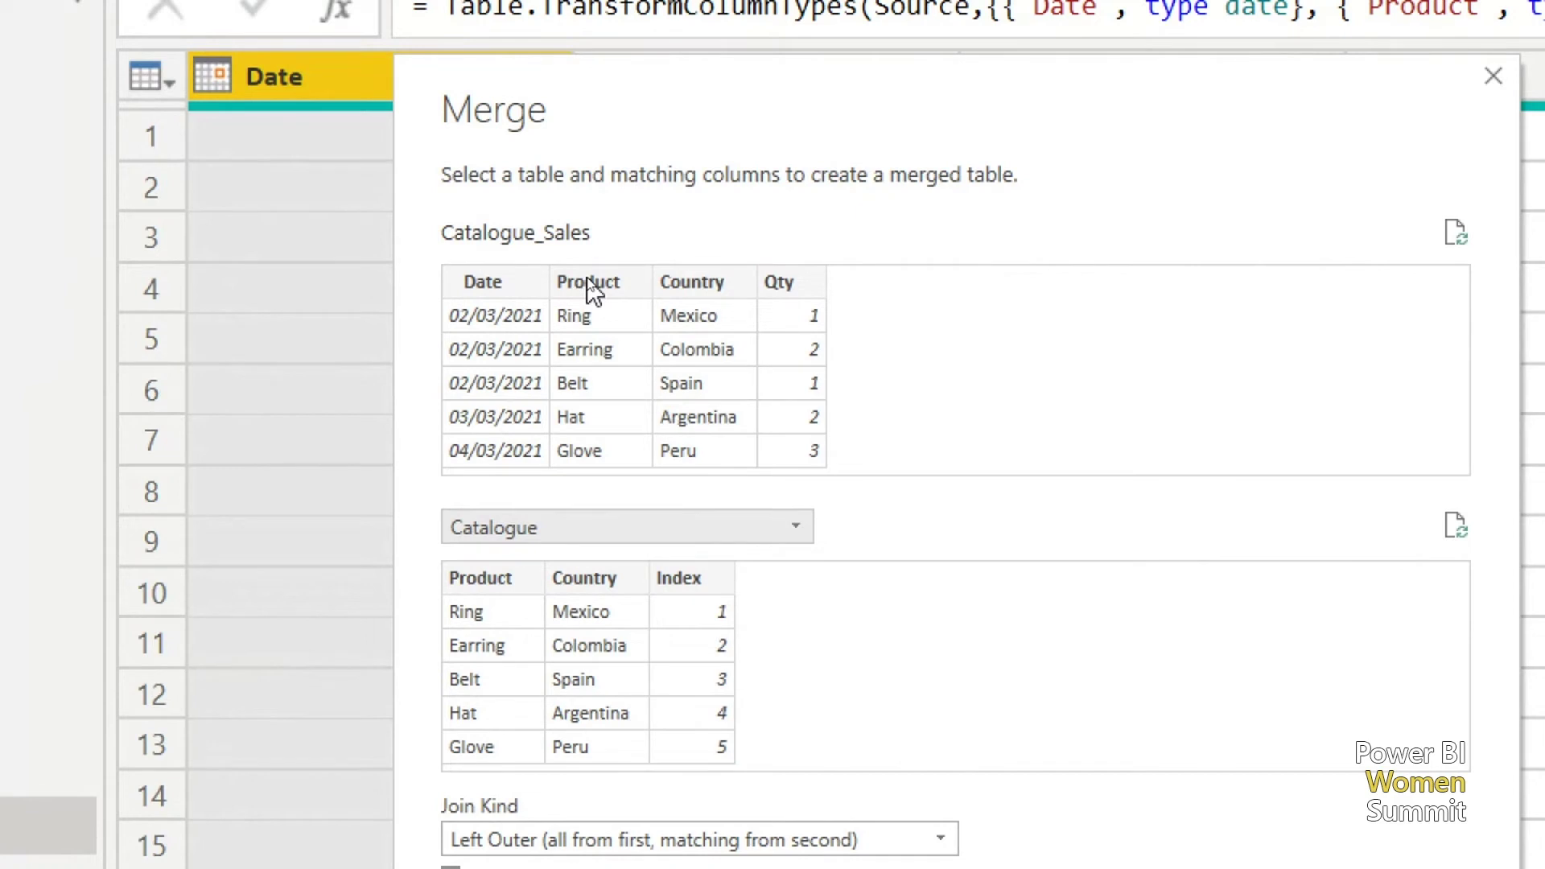
- Match both tables on Product and Country, in that order, and complete the Left Outer merge
{"action": "left_click", "coordinate": [590, 283]}
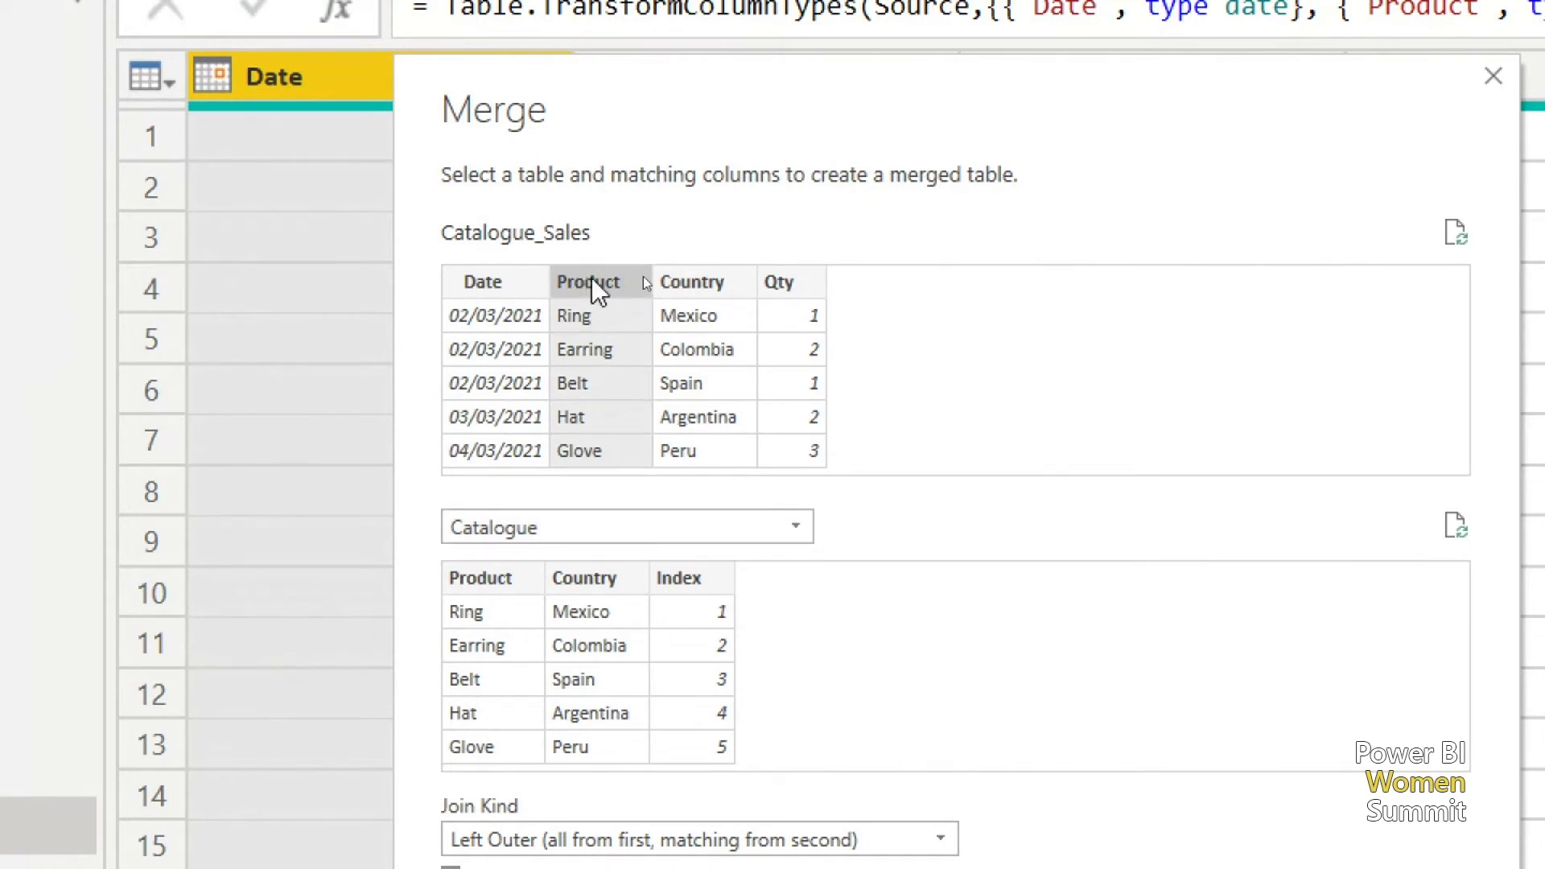
{"action": "left_click", "coordinate": [712, 283], "text": "ctrl"}
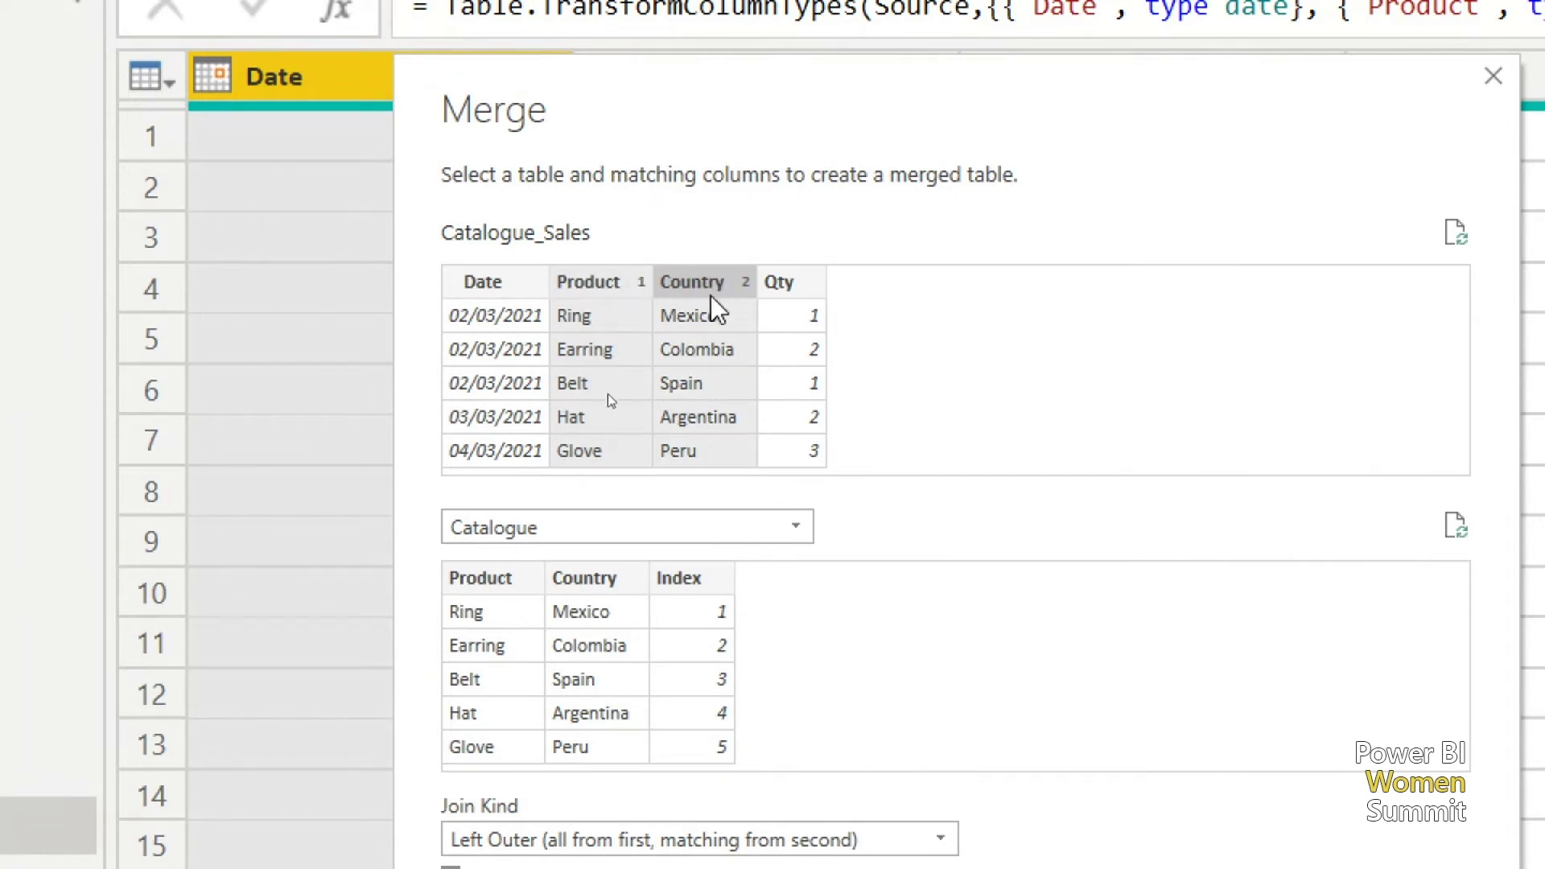
{"action": "left_click", "coordinate": [461, 576]}
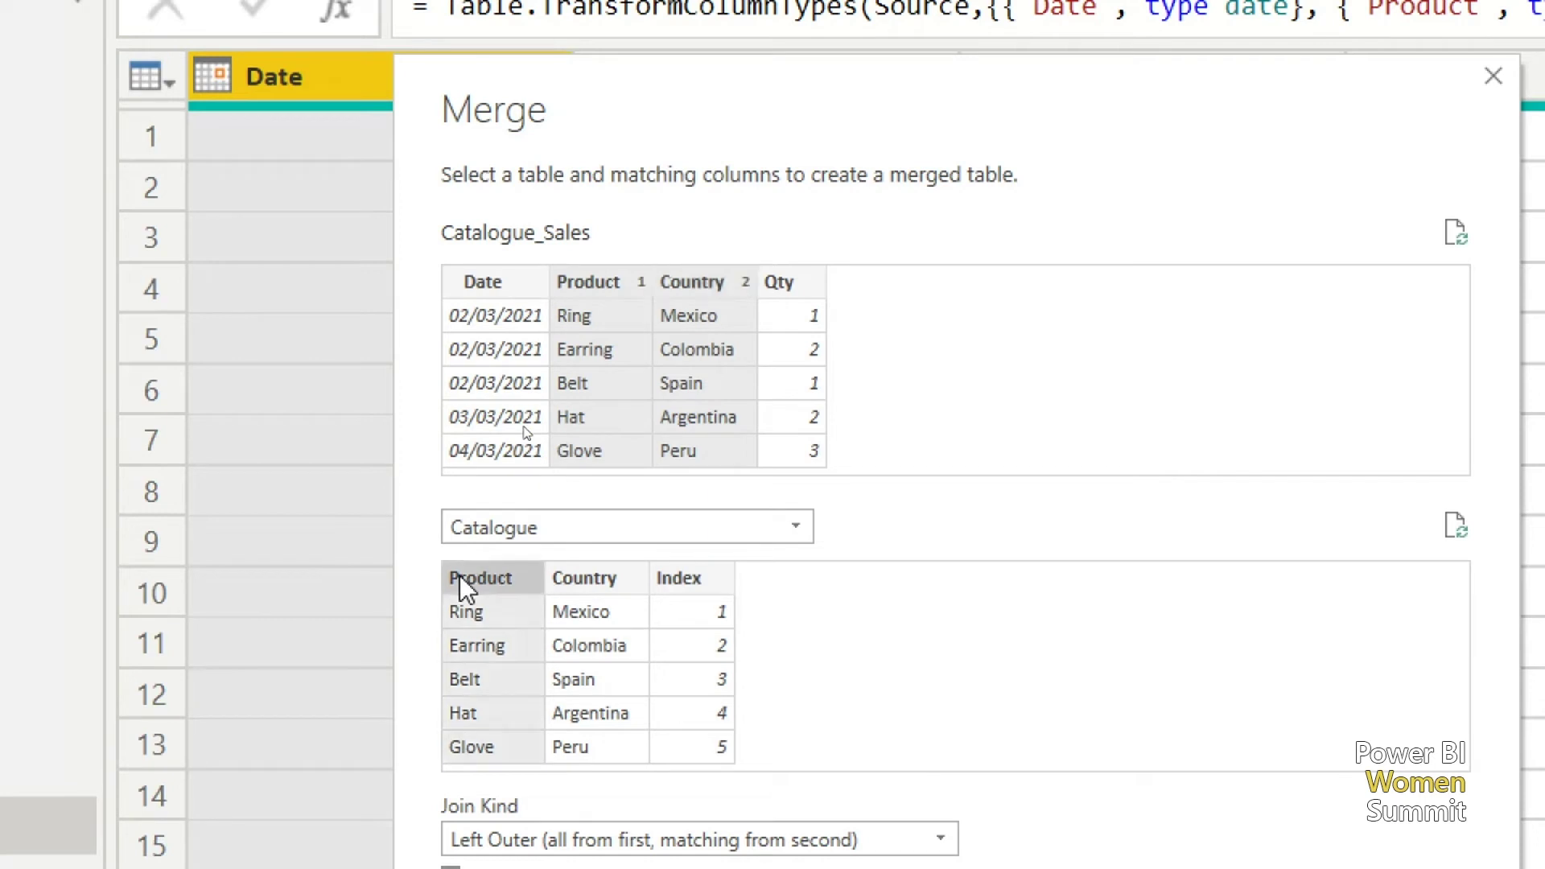
{"action": "left_click", "coordinate": [611, 579], "text": "ctrl"}
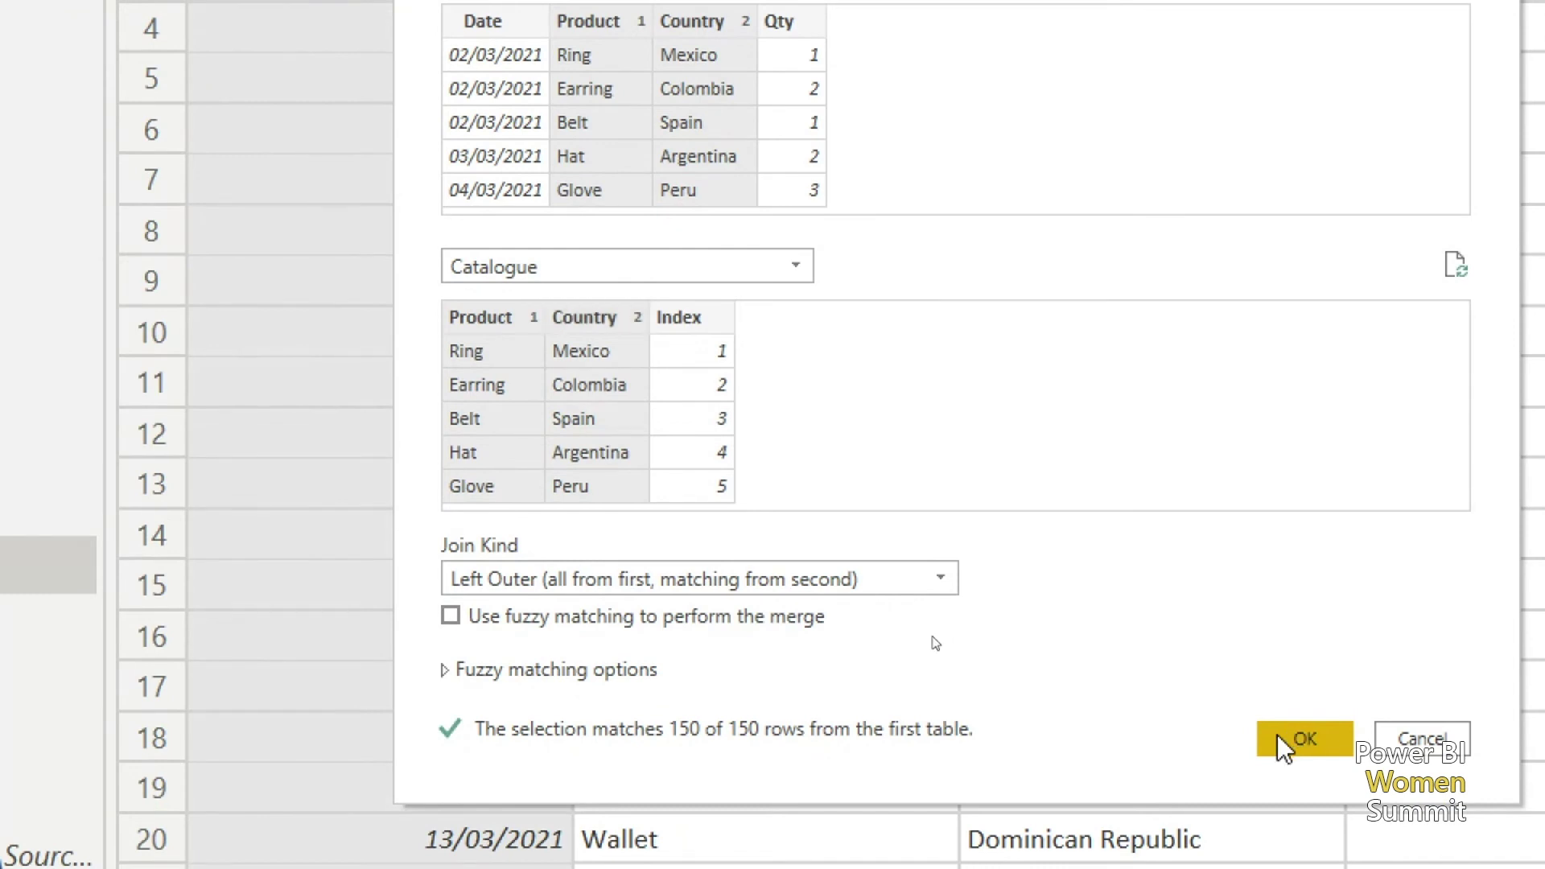
{"action": "left_click", "coordinate": [1277, 735]}
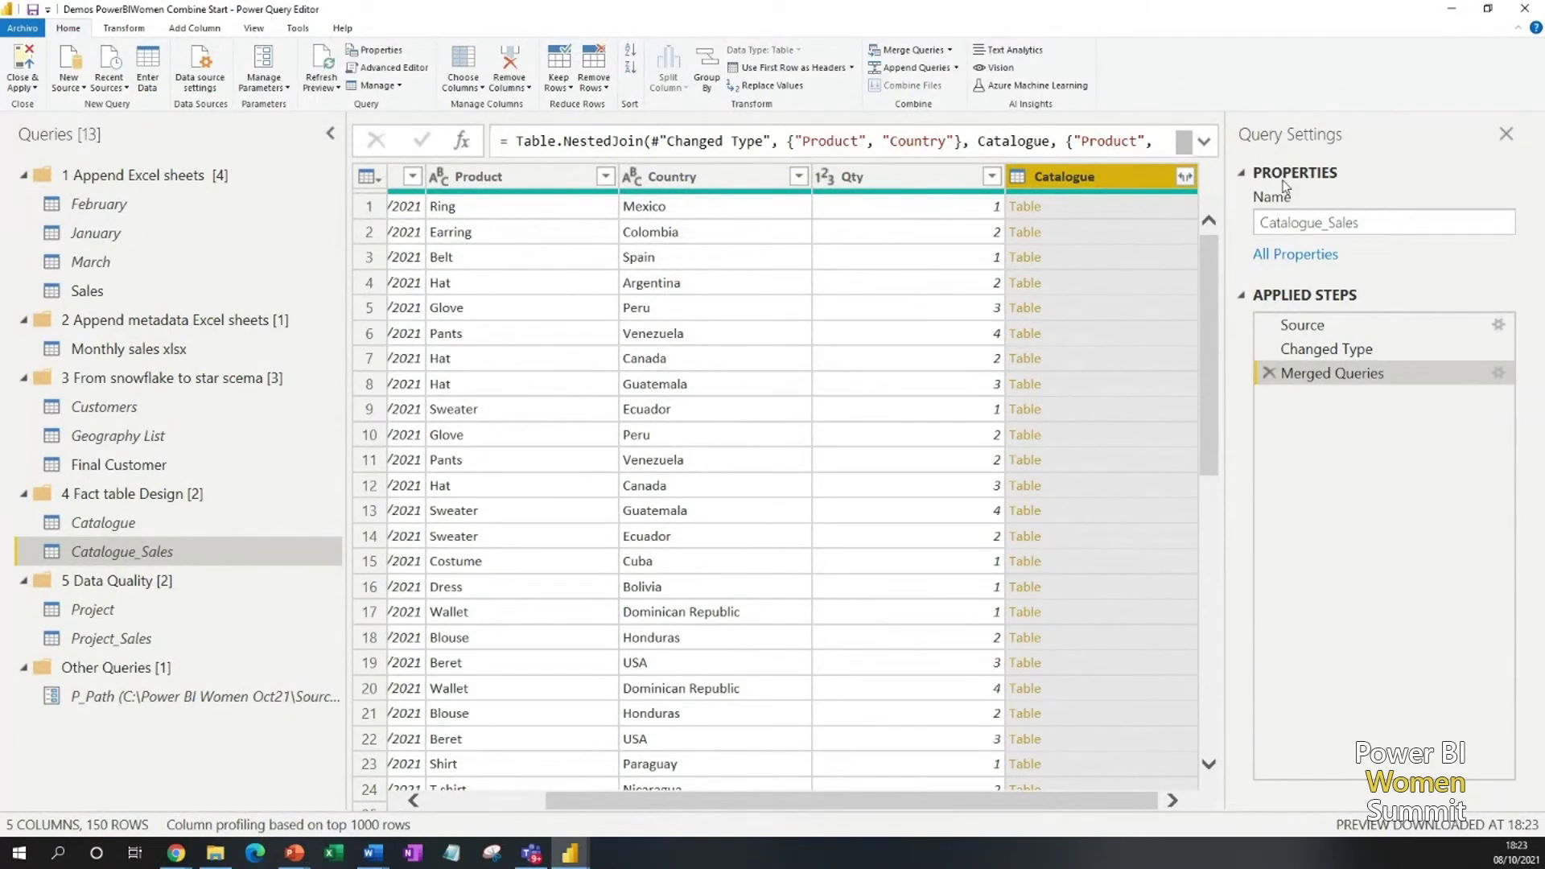
- Preview the first row's nested Catalogue table and expand only the Index column from the merged Catalogue column, without a prefix
{"action": "left_click", "coordinate": [1133, 205]}
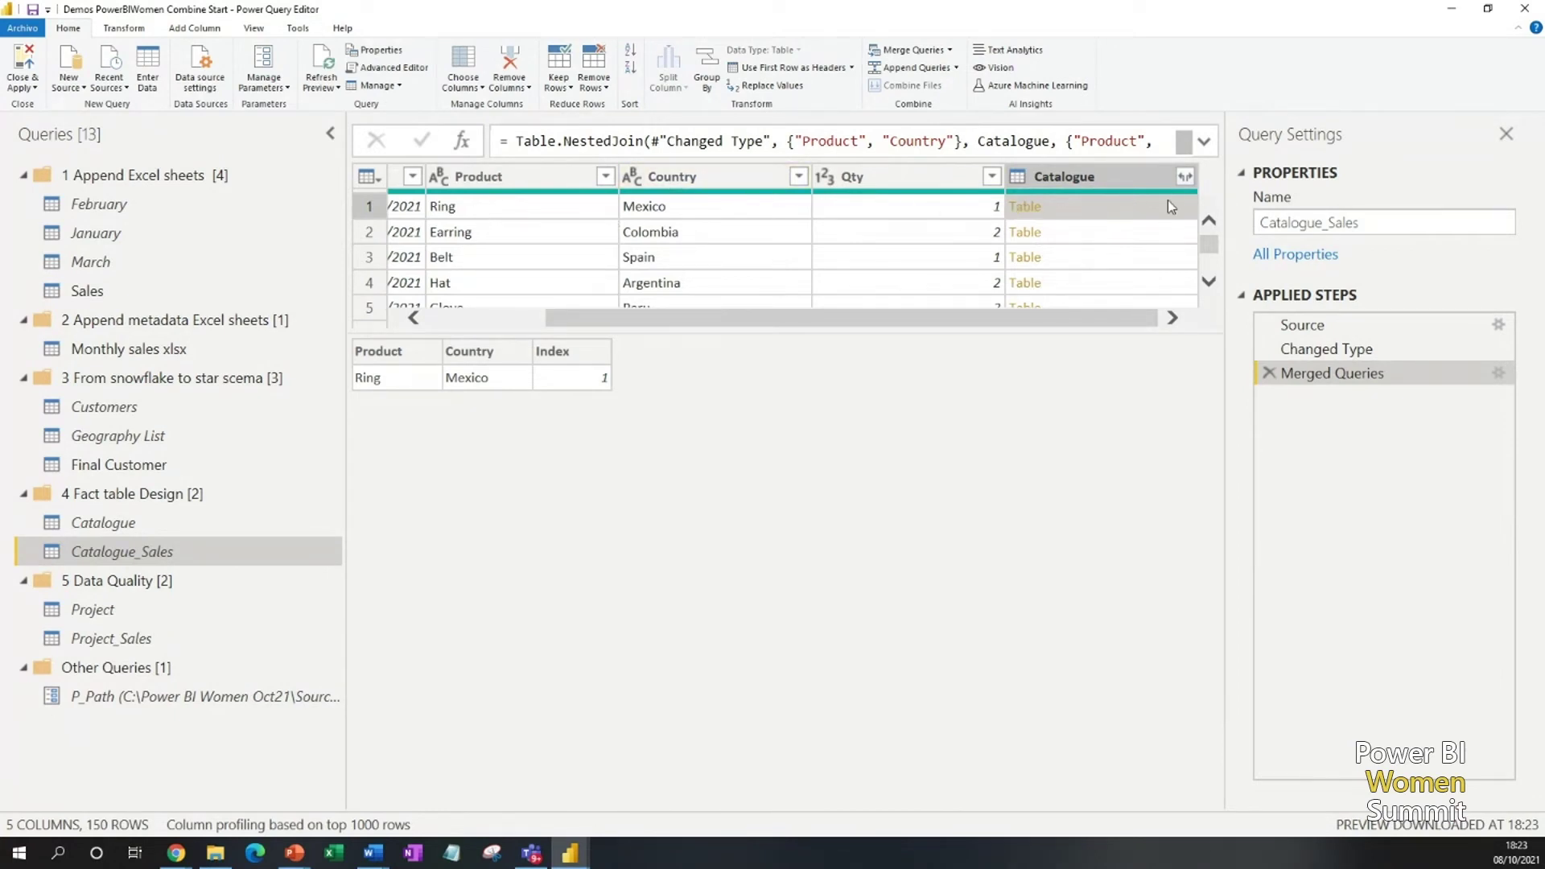
{"action": "left_click", "coordinate": [1185, 176]}
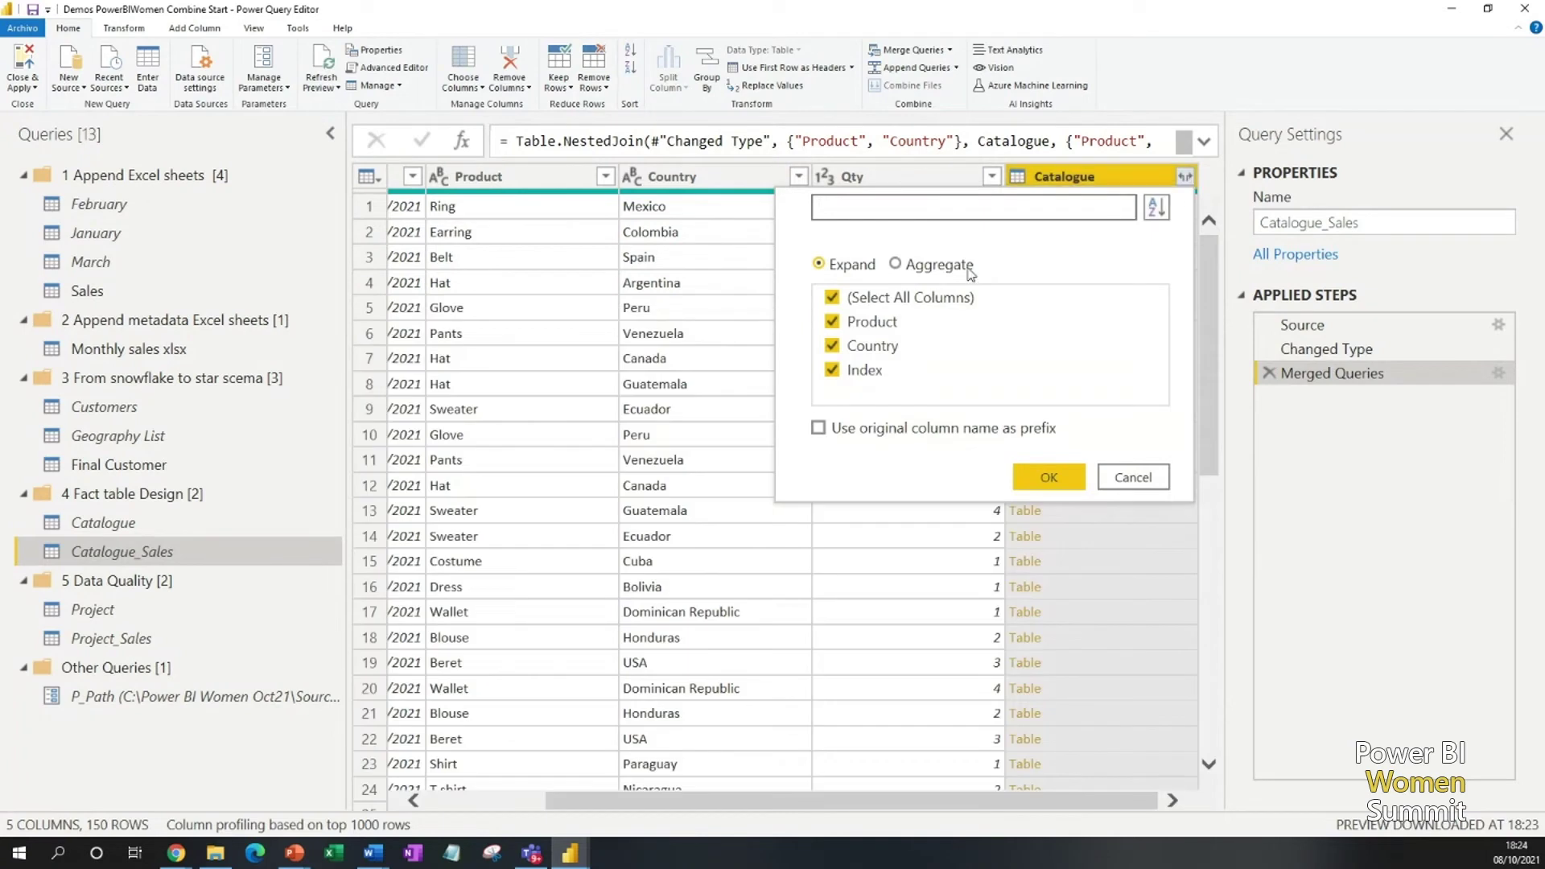
{"action": "left_click", "coordinate": [835, 298]}
{"action": "left_click", "coordinate": [845, 375]}
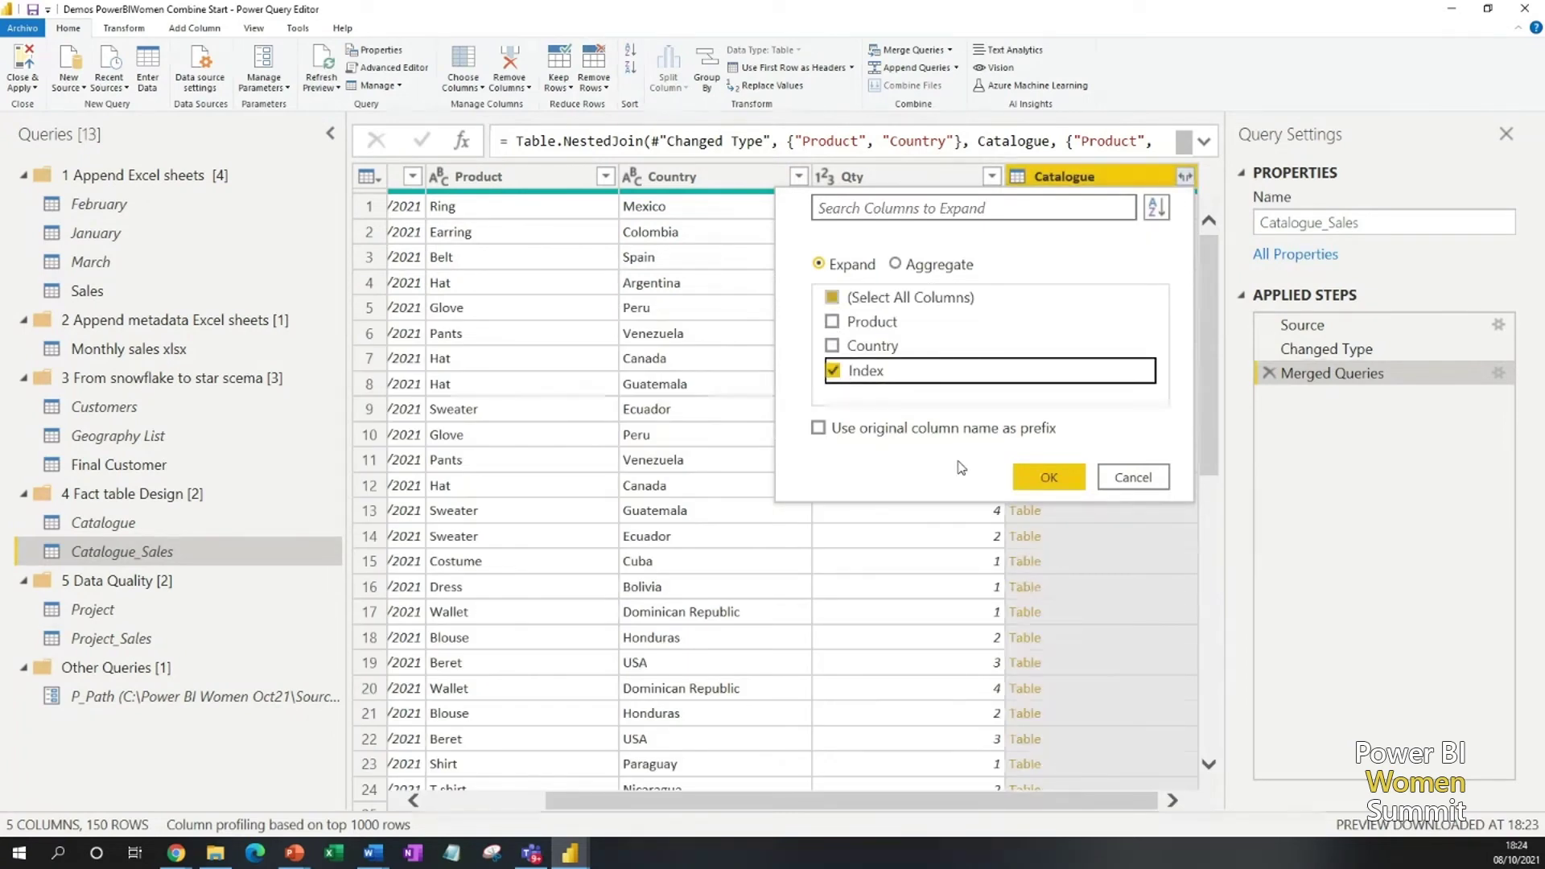
{"action": "left_click", "coordinate": [1047, 479]}
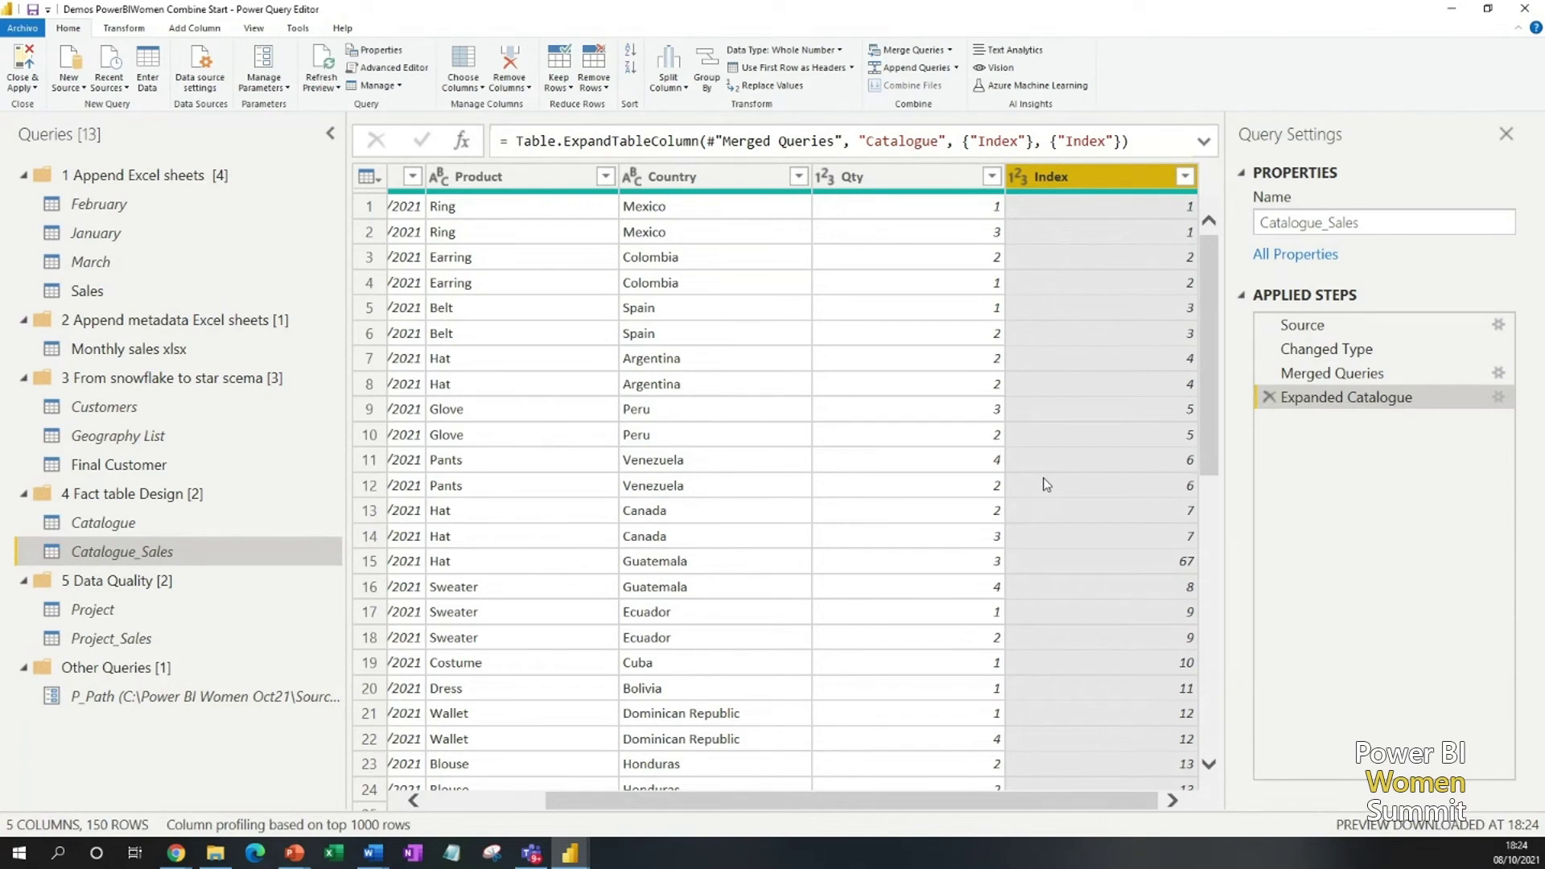
- Remove the Product and Country columns from the Catalogue_Sales query
{"action": "left_click", "coordinate": [535, 177]}
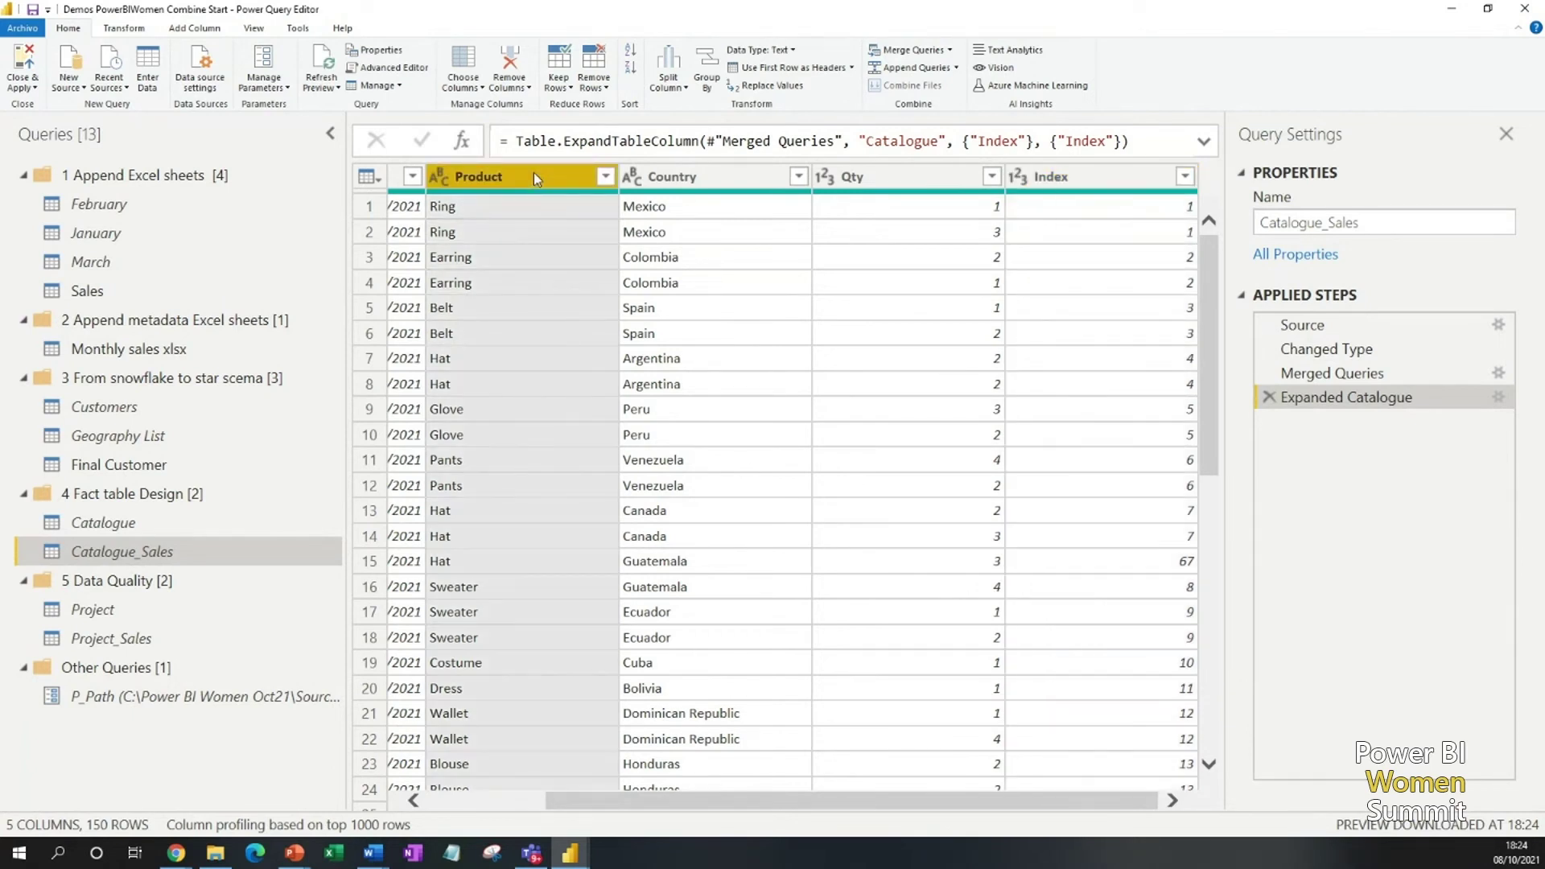
{"action": "left_click", "coordinate": [662, 178], "text": "ctrl"}
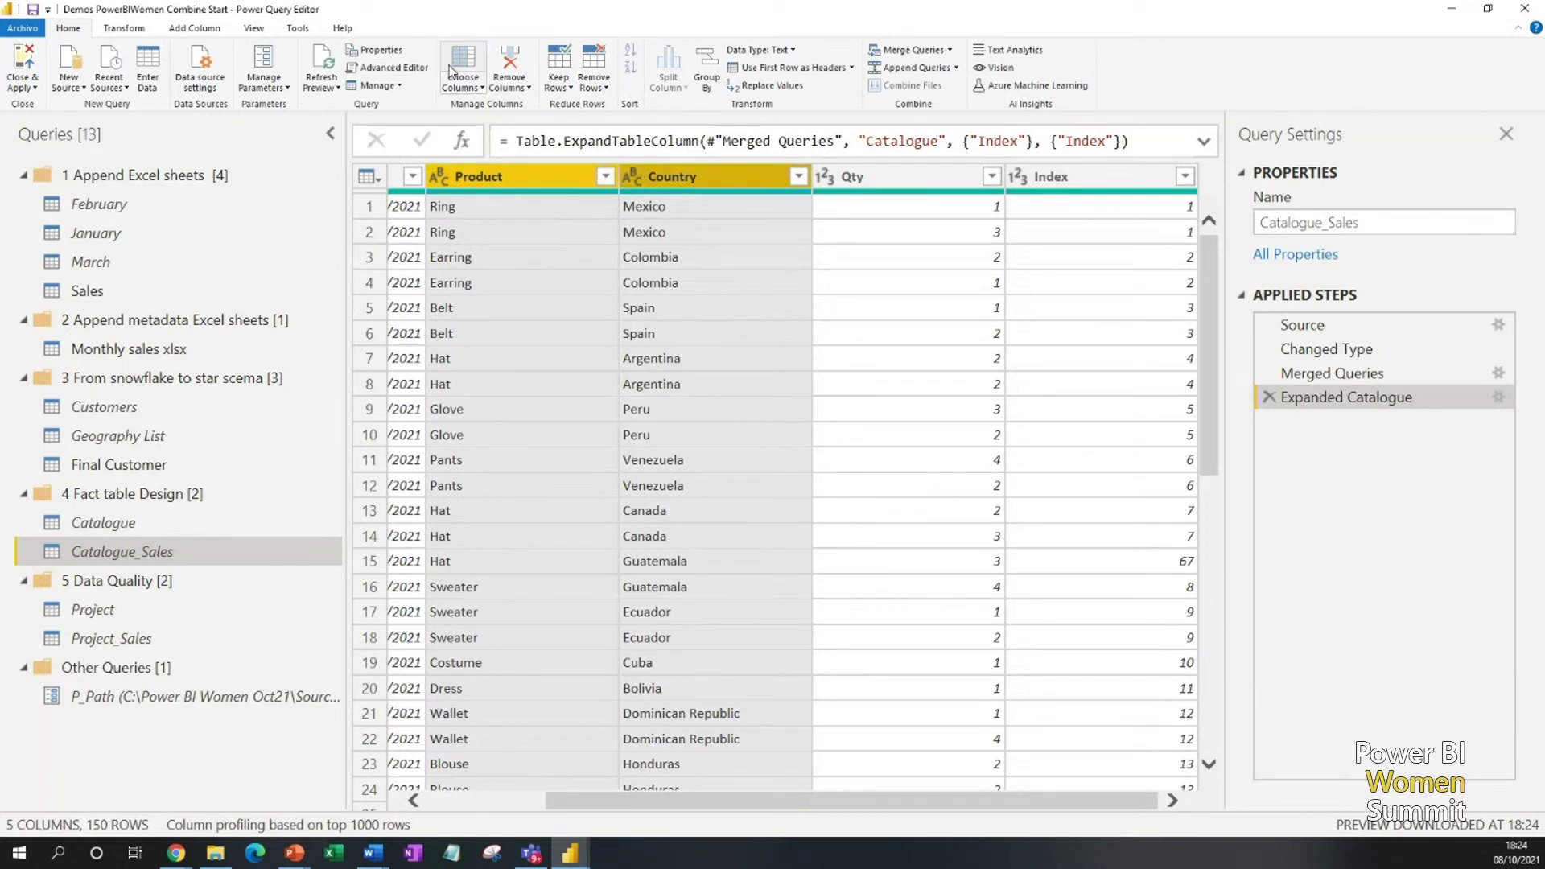
{"action": "left_click", "coordinate": [495, 66]}
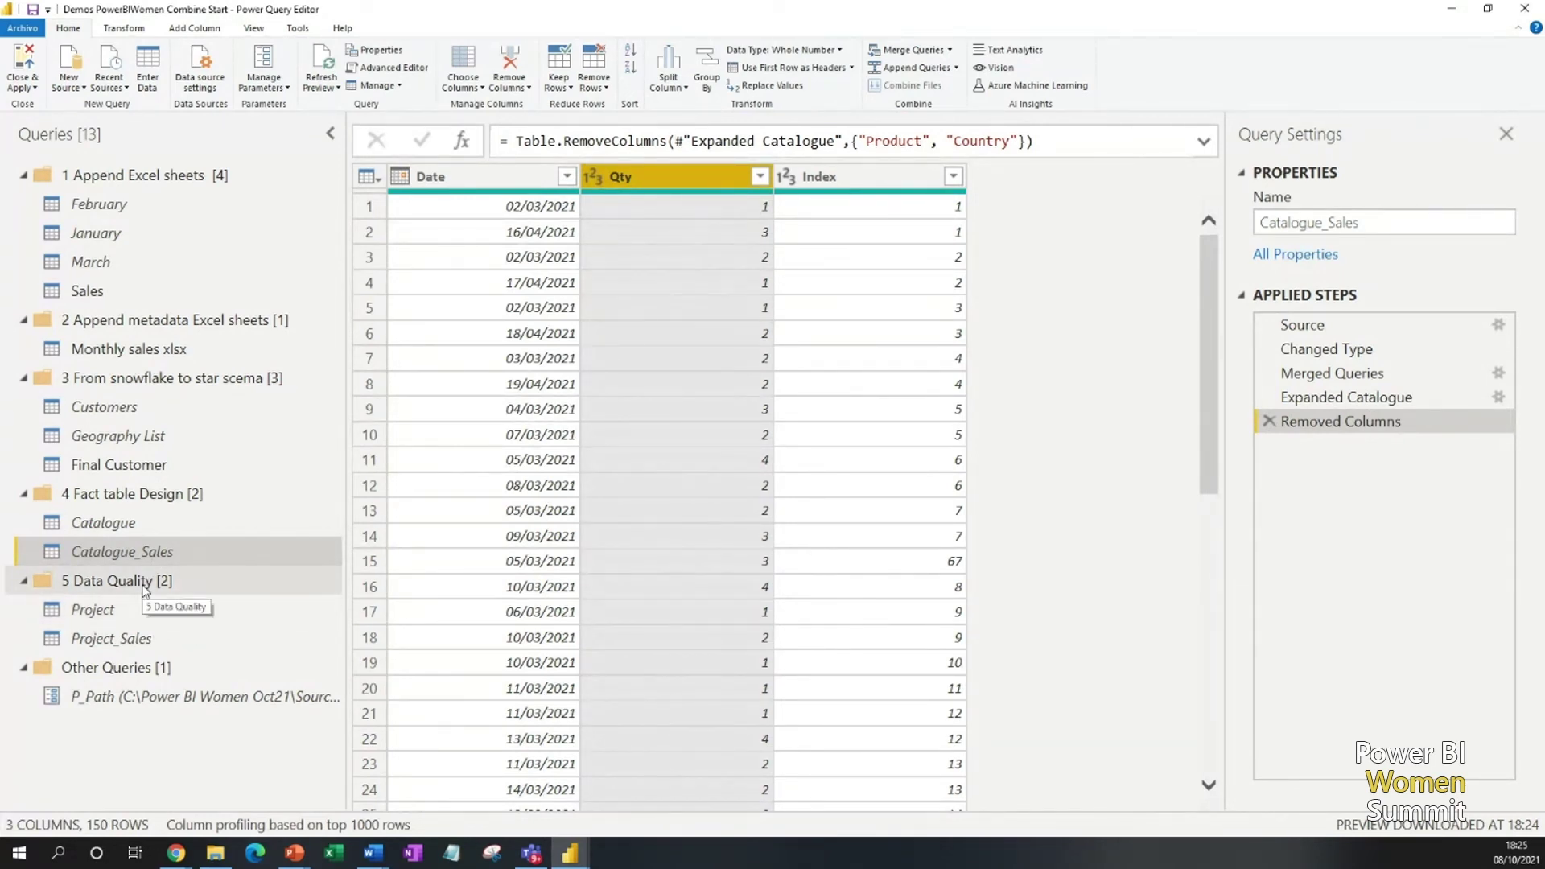
- Examine the project IDs in the Project query, including O4_2021 and O5_2021, and compare them with Project_Sales
{"action": "left_click", "coordinate": [118, 611]}
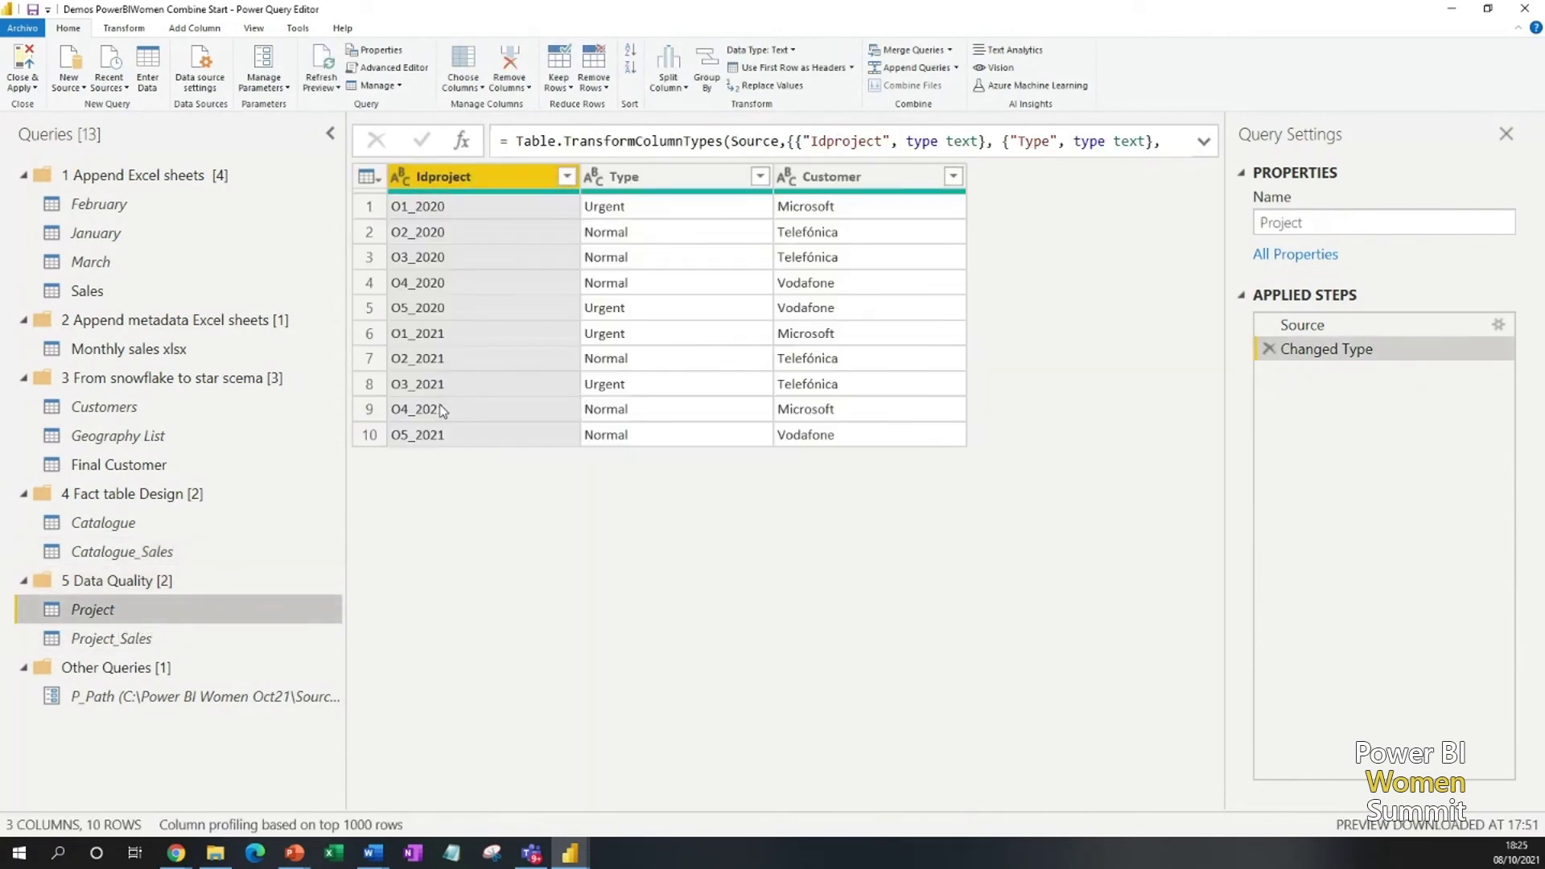
{"action": "left_click", "coordinate": [441, 411]}
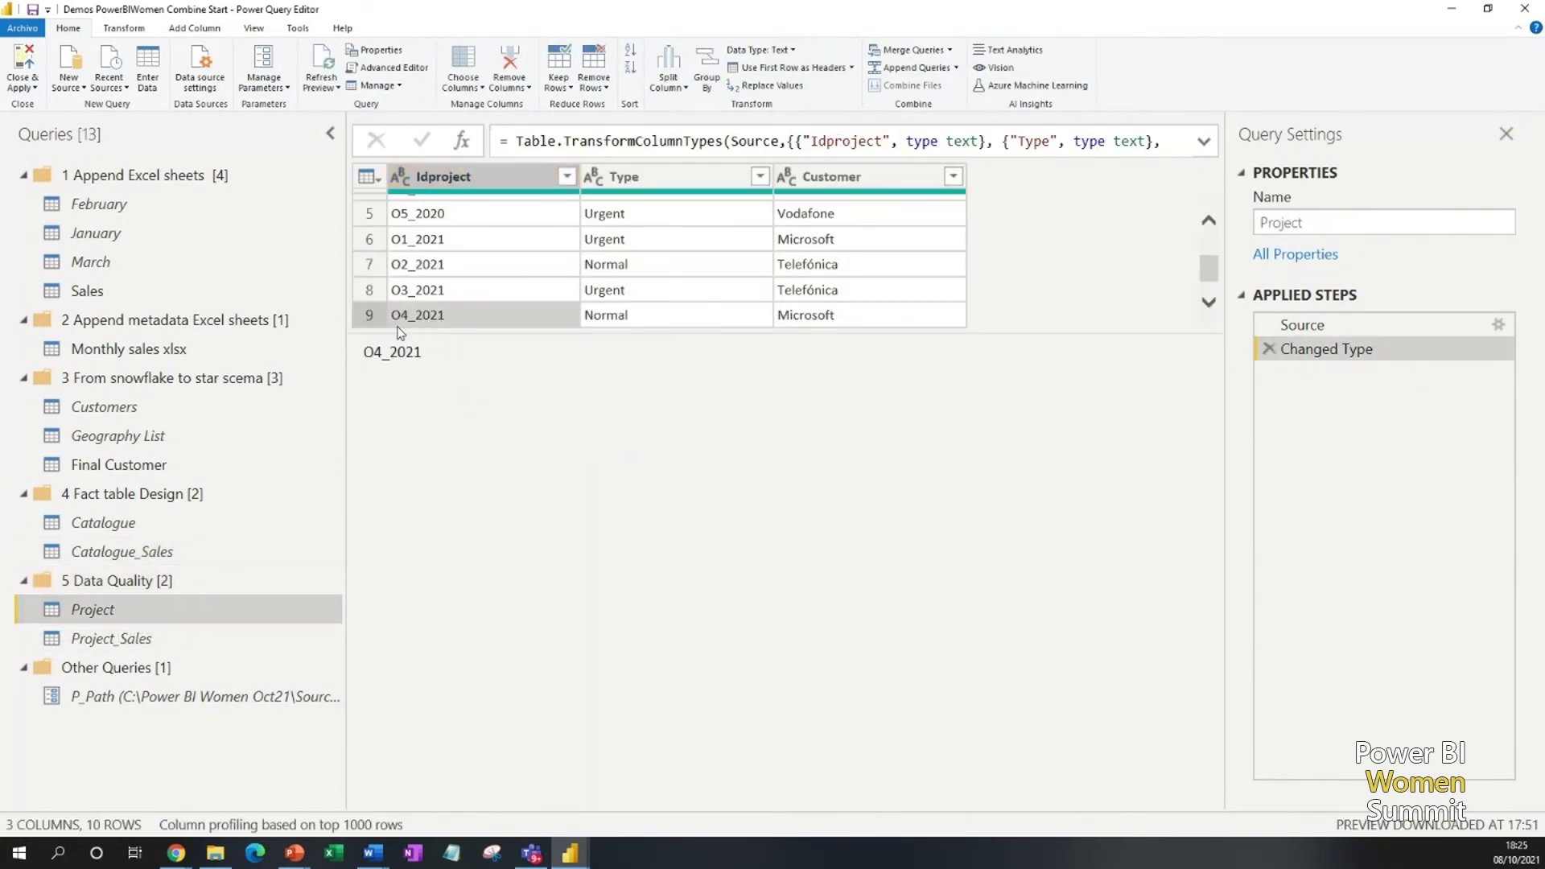
{"action": "left_click_drag", "start_coordinate": [399, 330], "coordinate": [404, 397]}
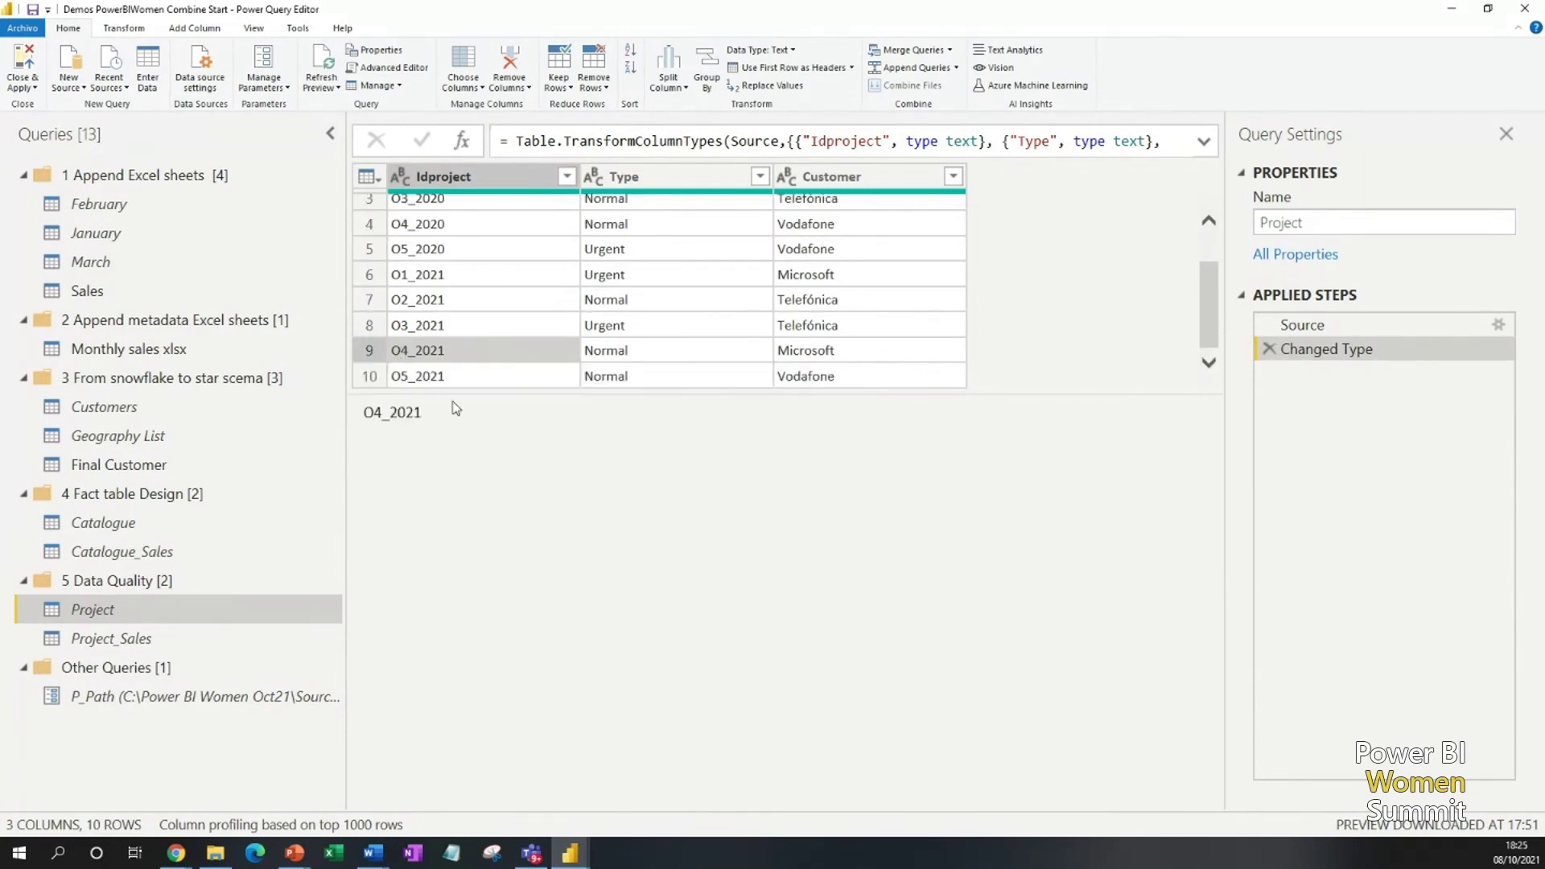
{"action": "left_click", "coordinate": [440, 374]}
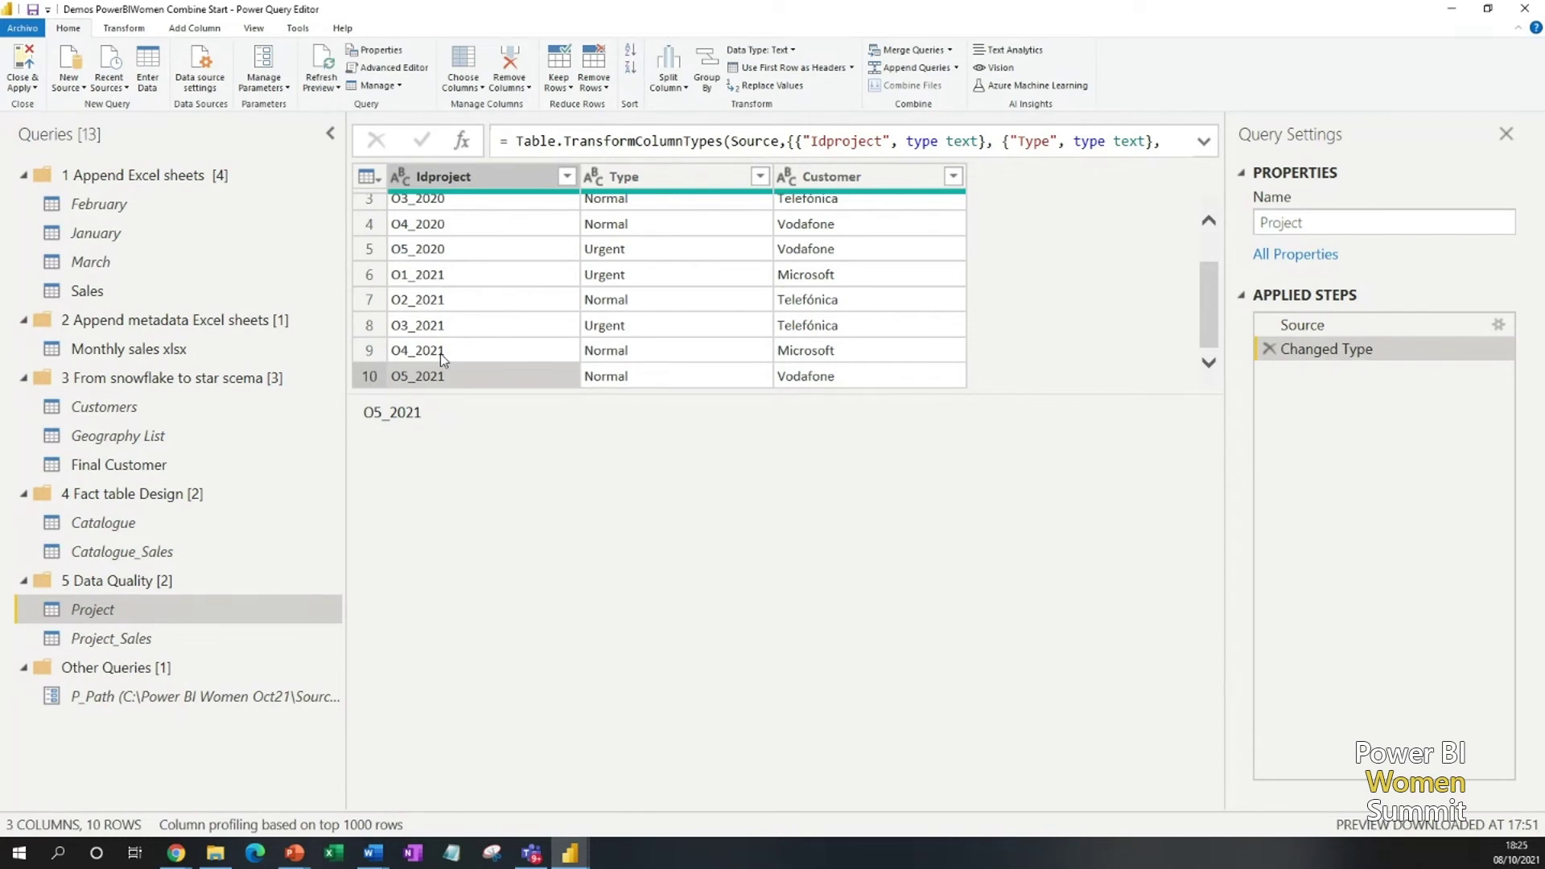
{"action": "left_click", "coordinate": [160, 643]}
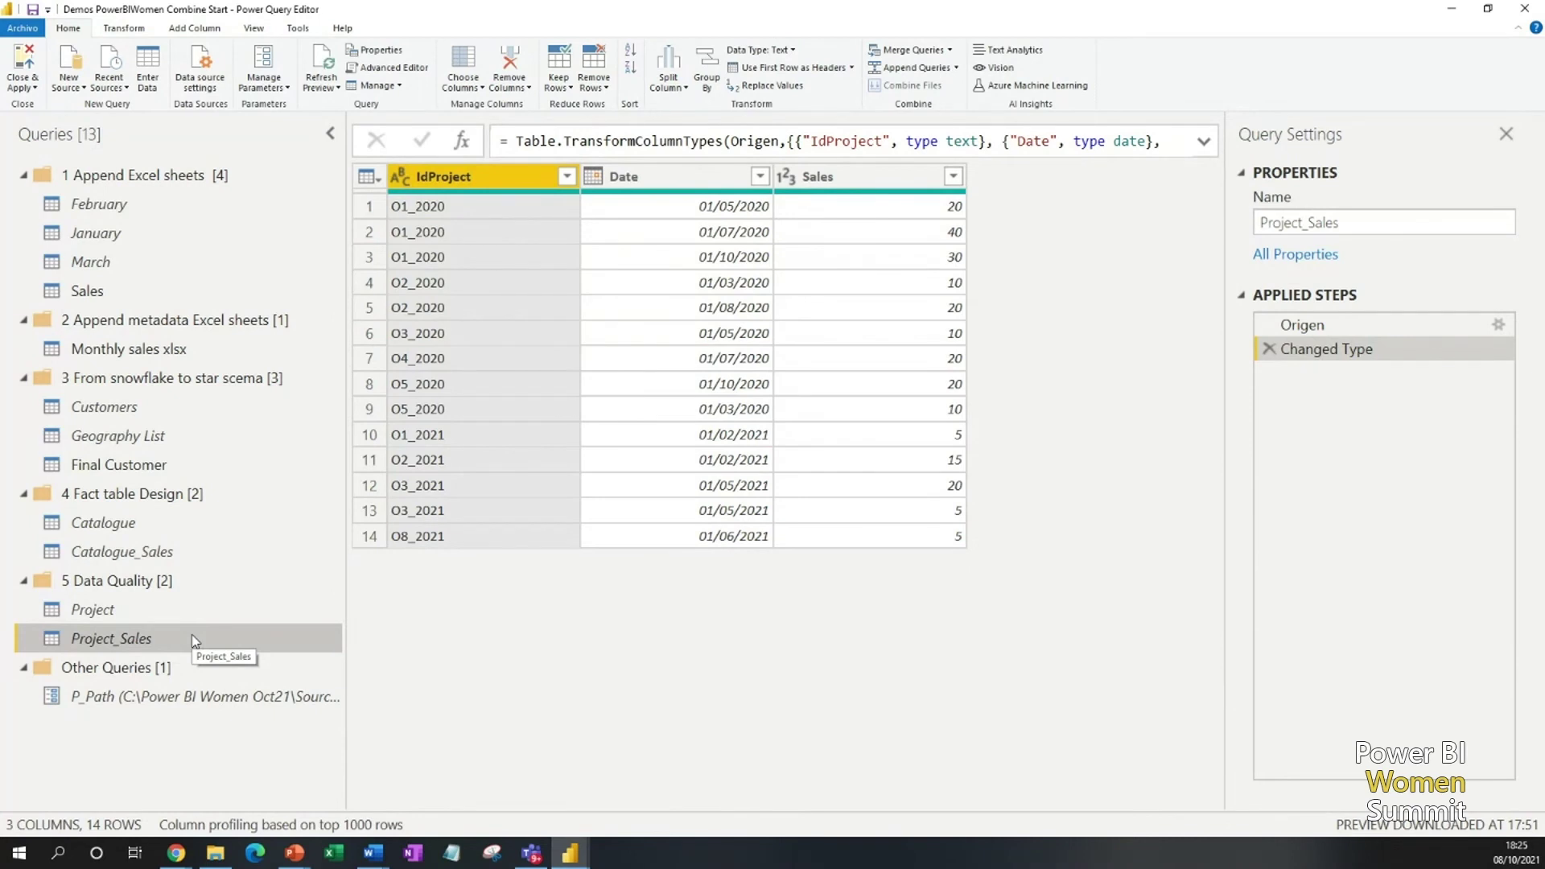
{"action": "left_click", "coordinate": [950, 50]}
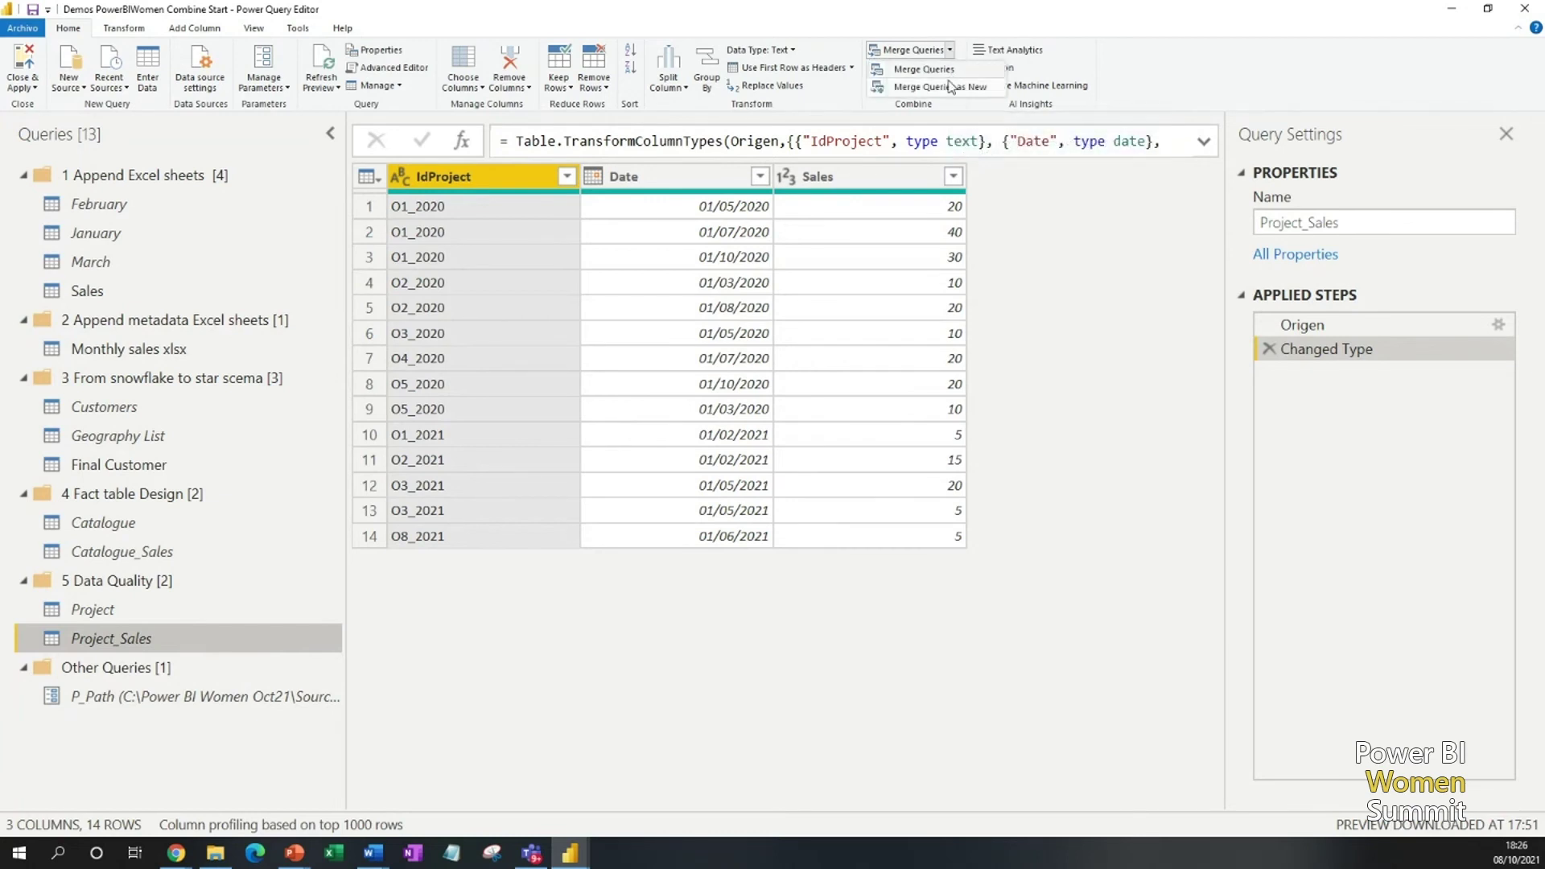
{"action": "left_click", "coordinate": [939, 74]}
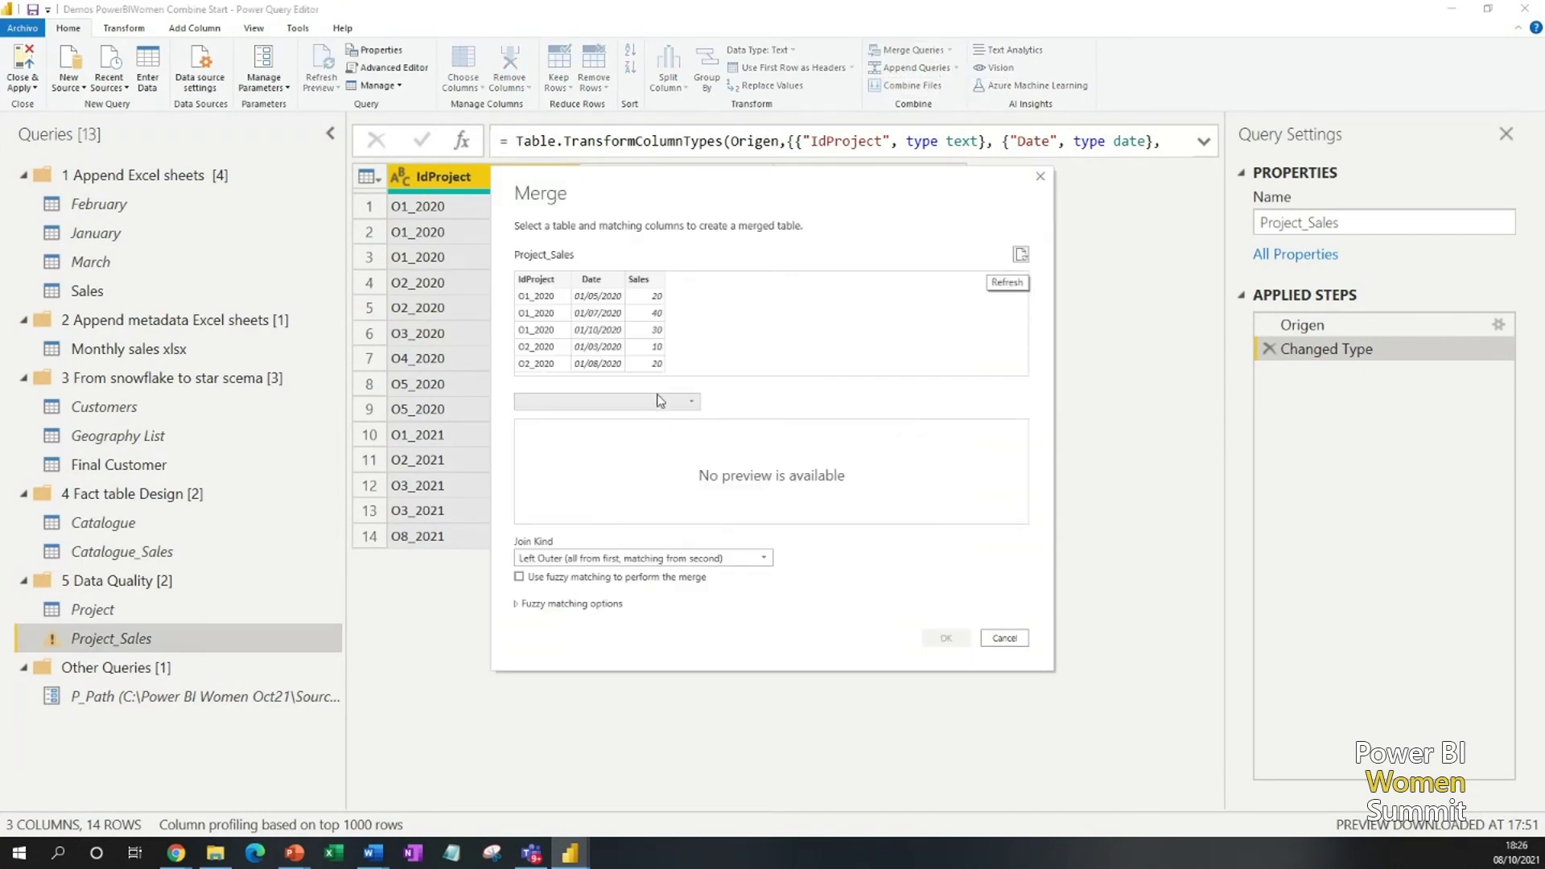
{"action": "left_click", "coordinate": [1004, 639]}
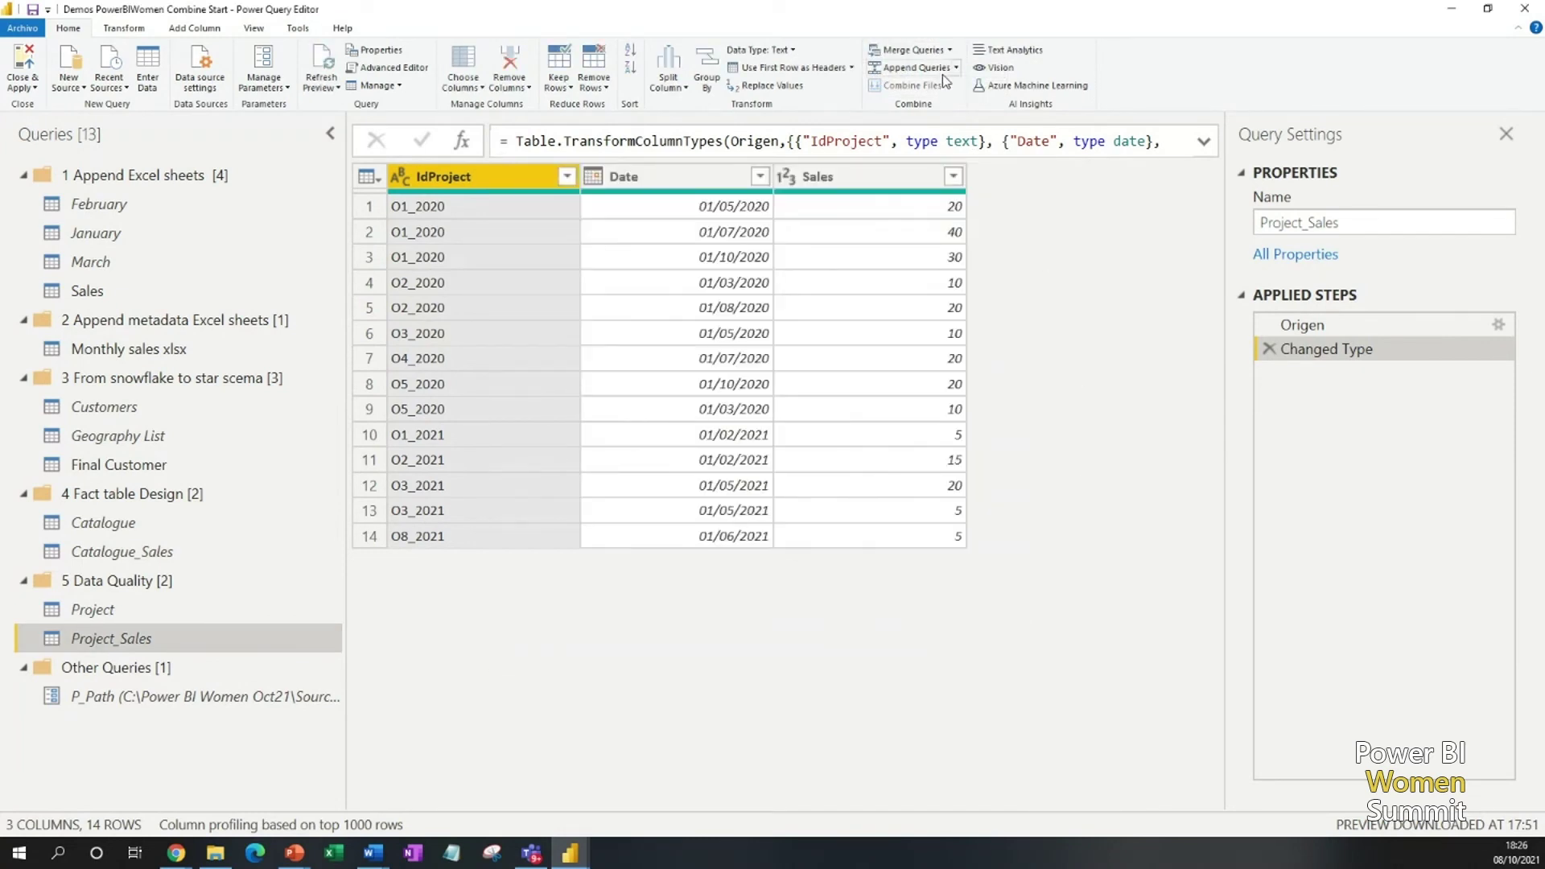
- Set up a merge as a new query with Project_Sales as the first table and Project as the second
{"action": "left_click", "coordinate": [946, 50]}
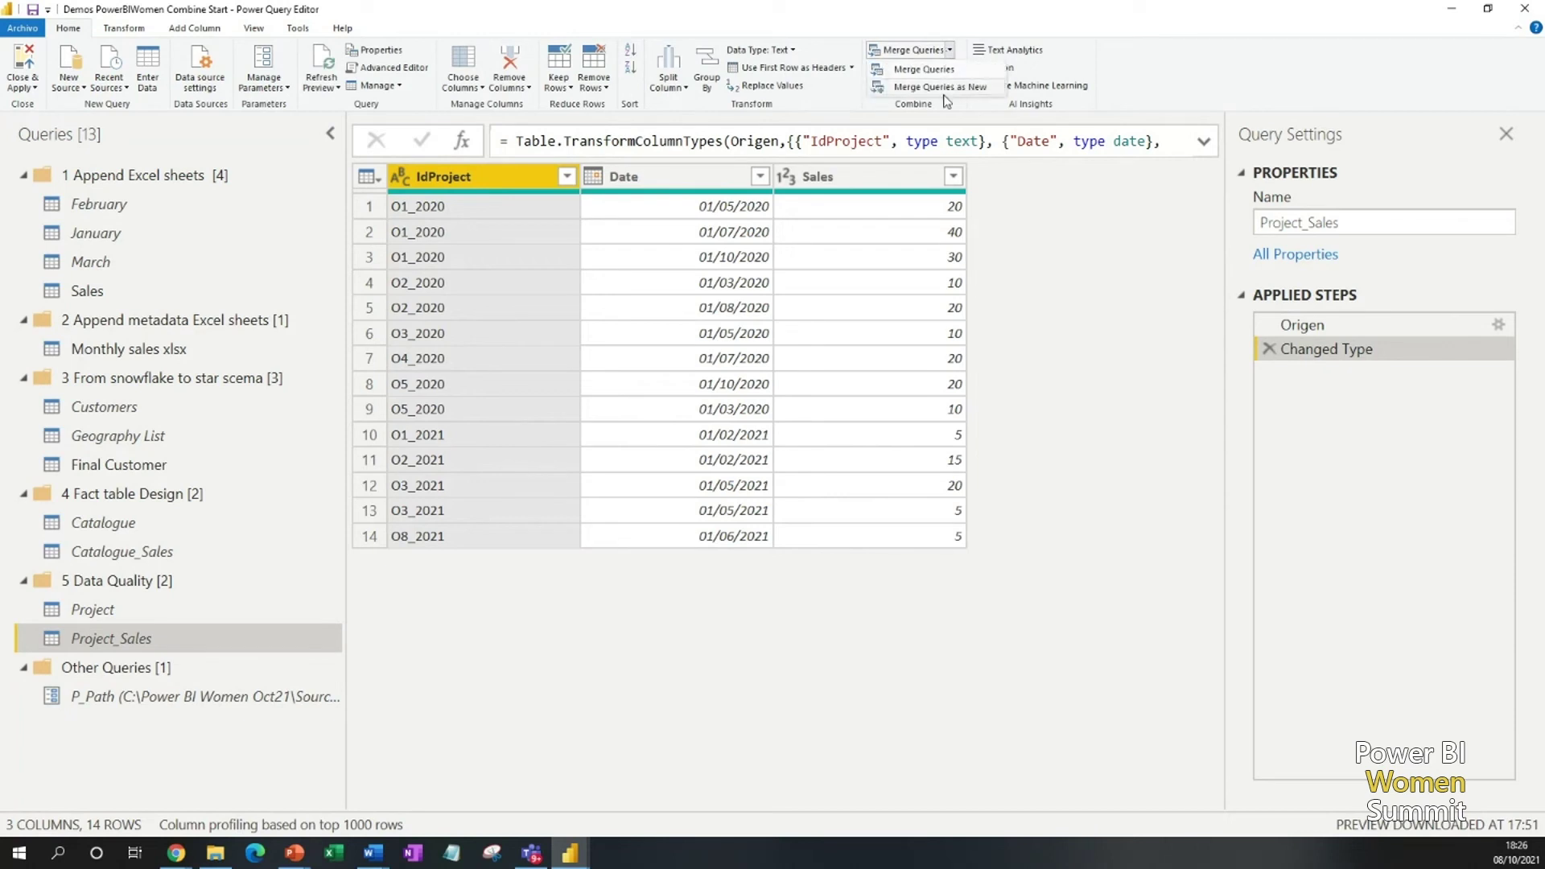
{"action": "left_click", "coordinate": [951, 88]}
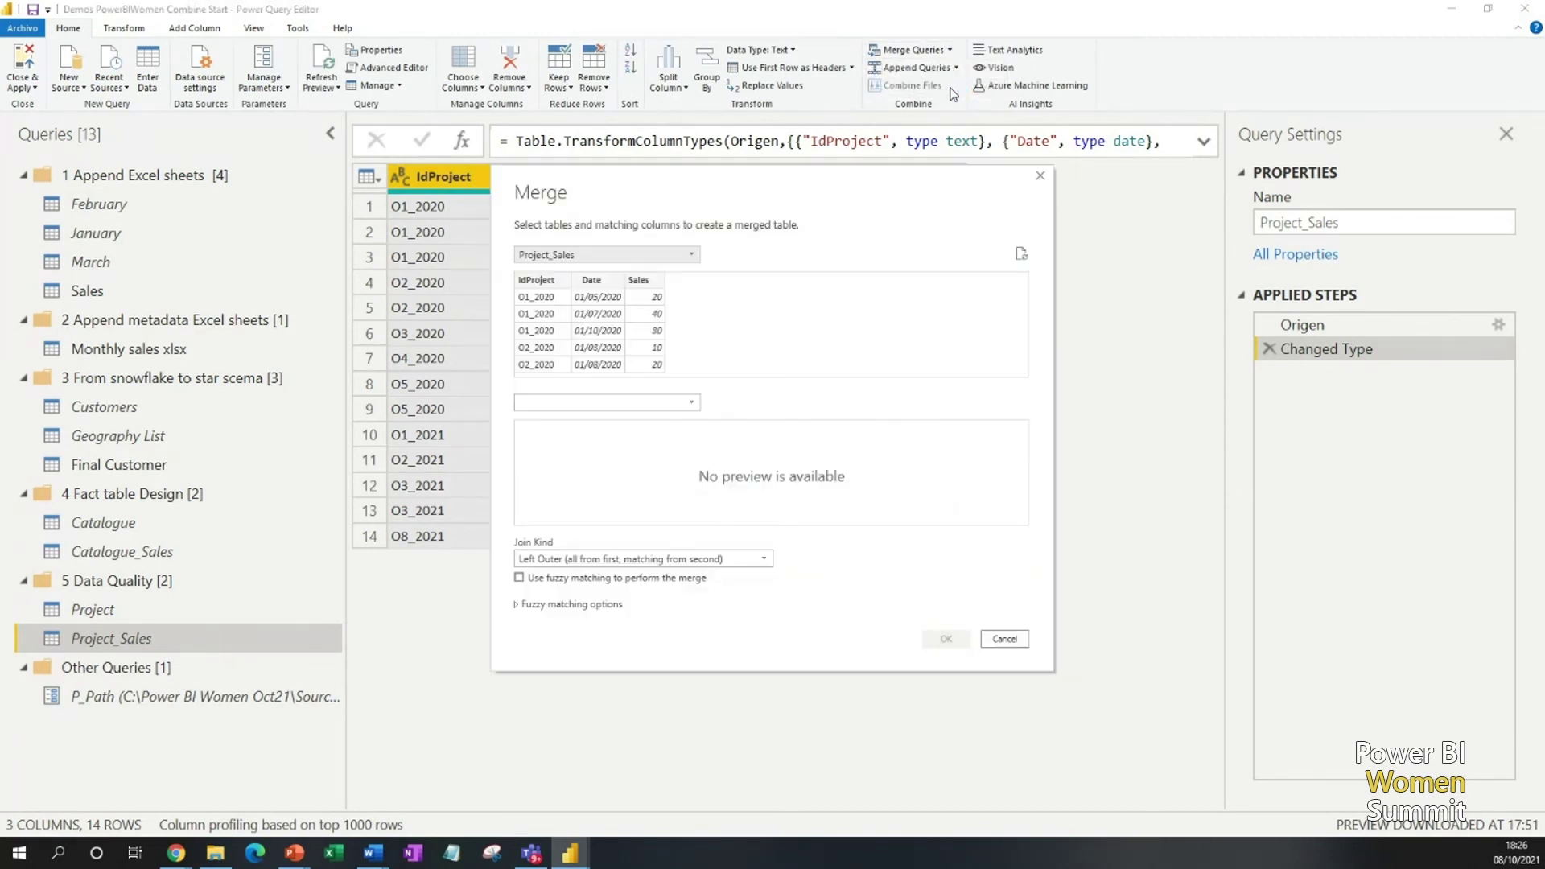
{"action": "left_click", "coordinate": [696, 407]}
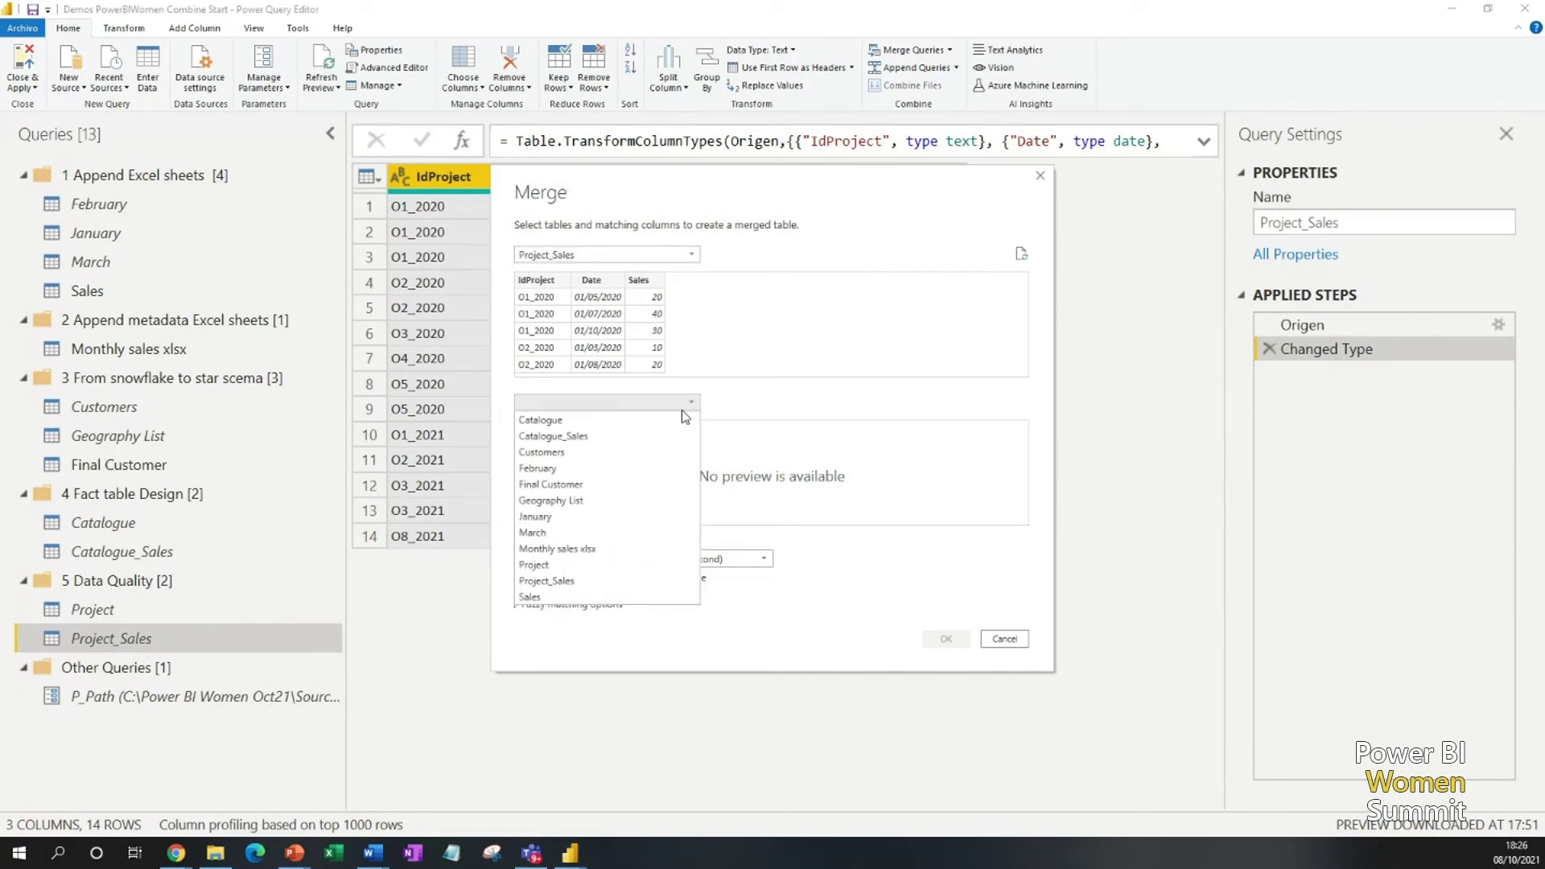
{"action": "left_click", "coordinate": [567, 566]}
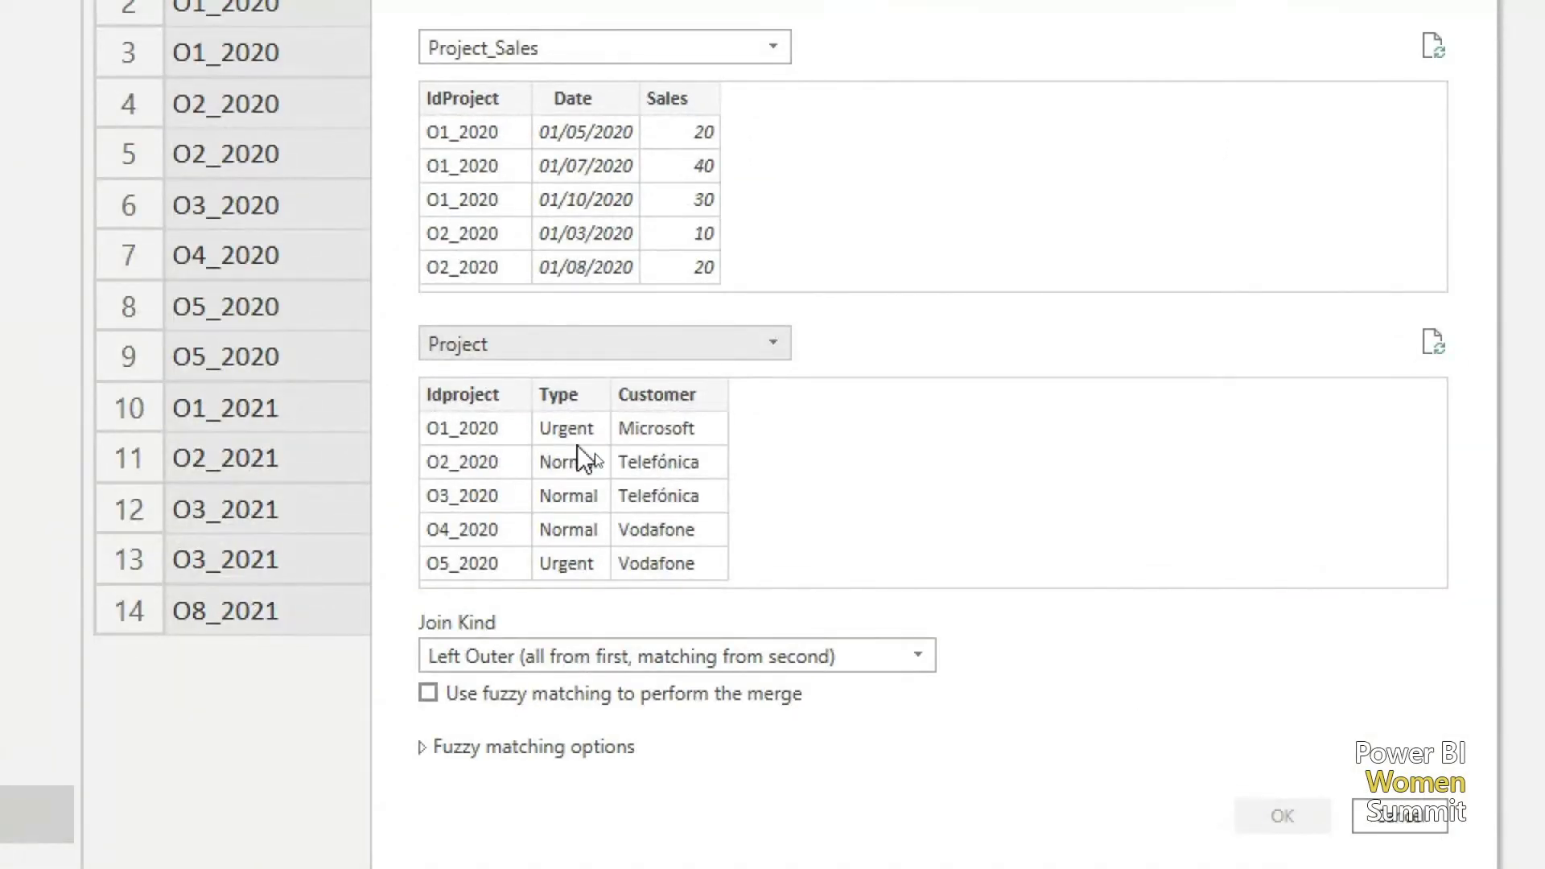
- Match both tables on their project ID columns and complete the merge with a Left Anti join
{"action": "left_click", "coordinate": [461, 103]}
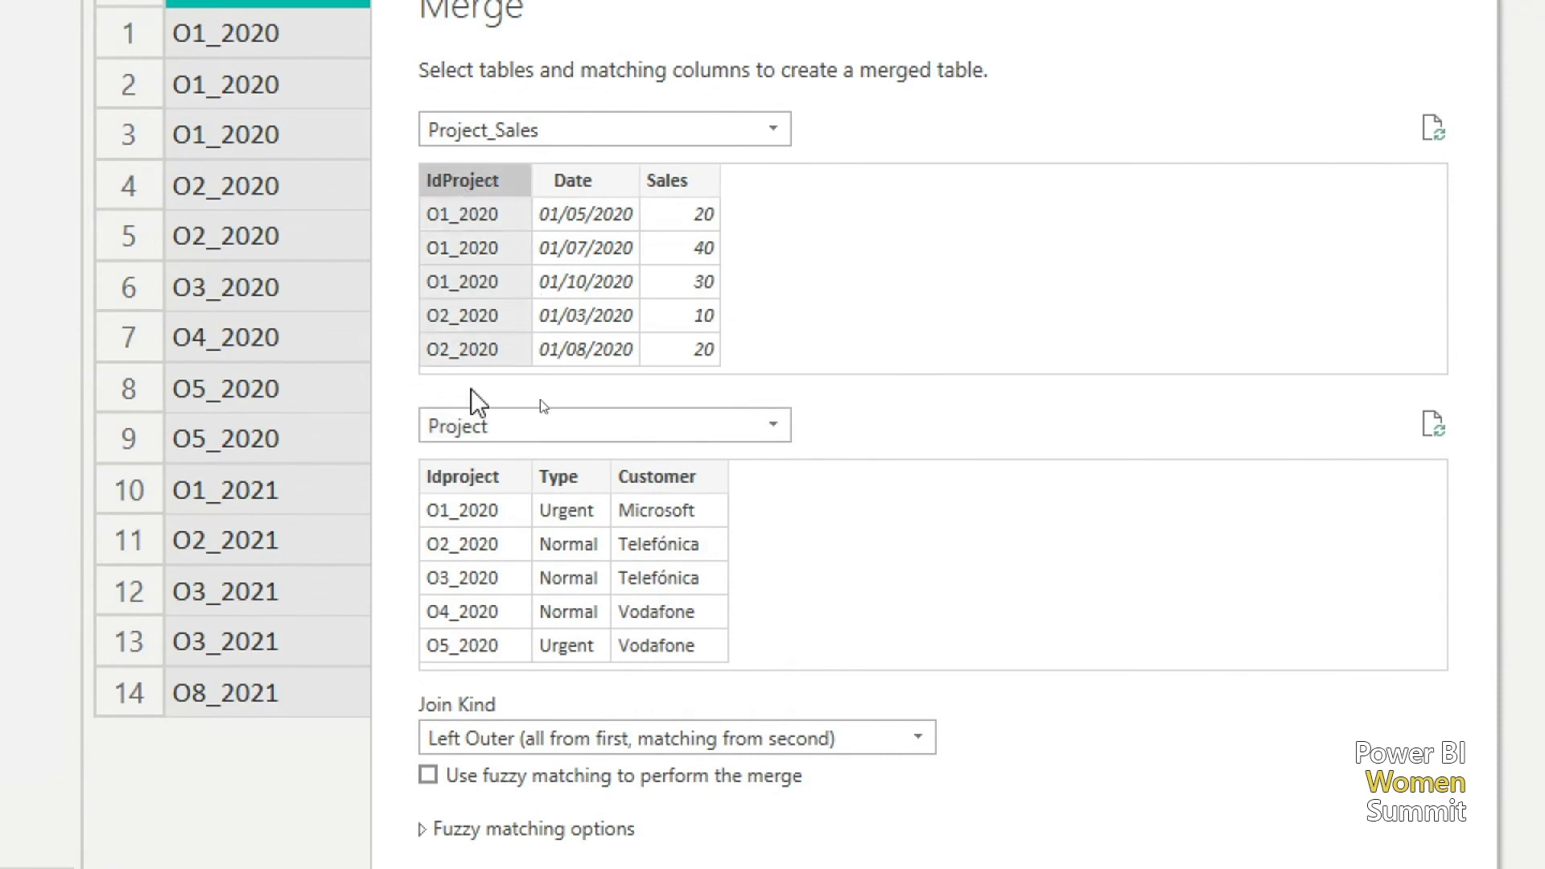
{"action": "left_click", "coordinate": [457, 477]}
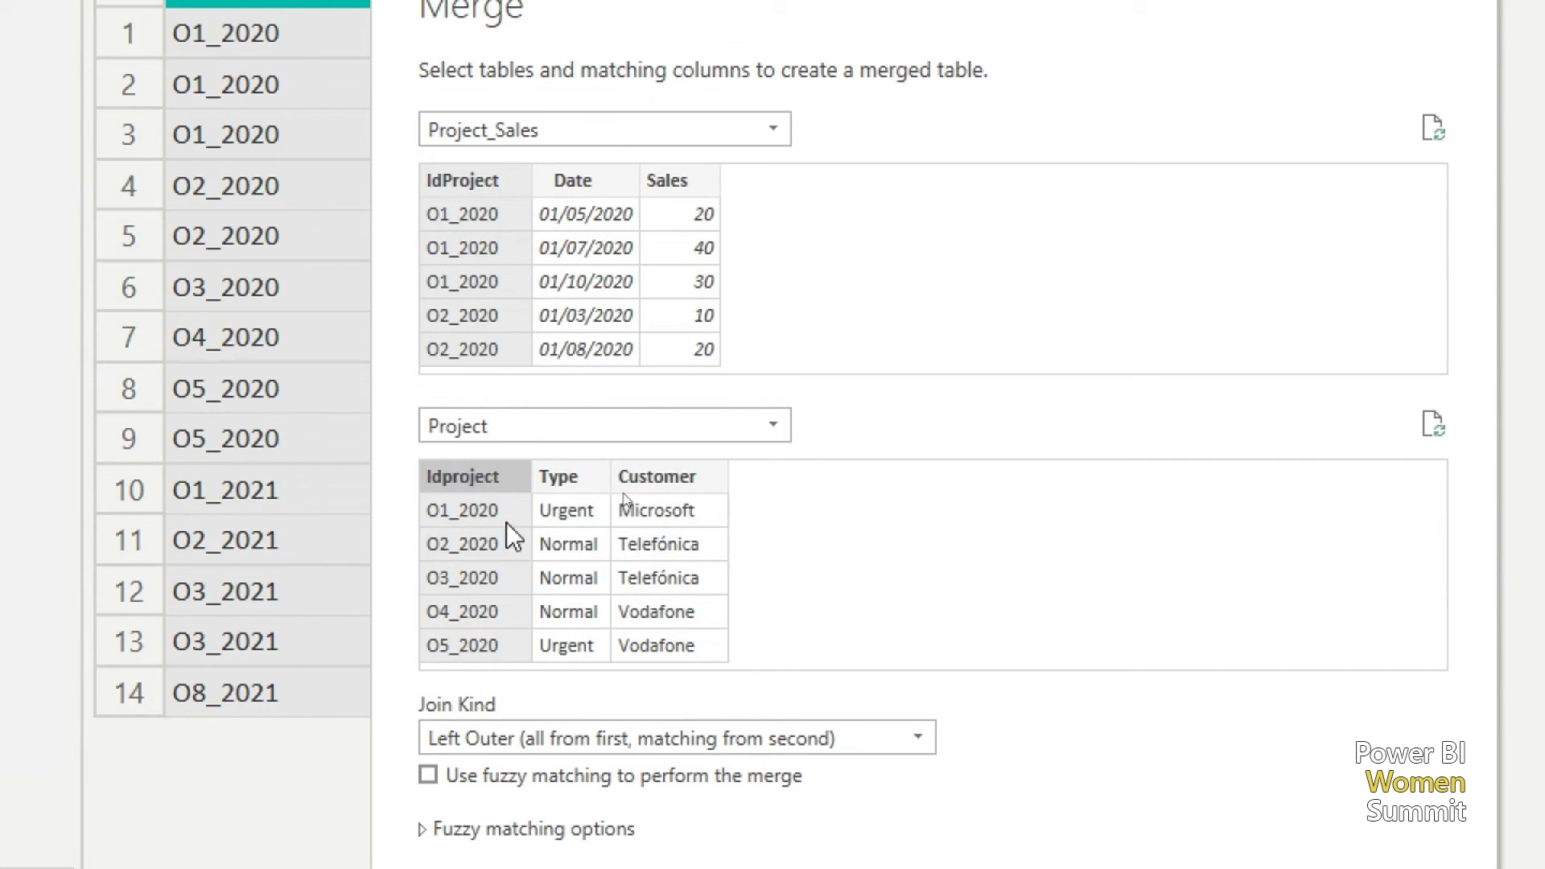
{"action": "left_click", "coordinate": [923, 739]}
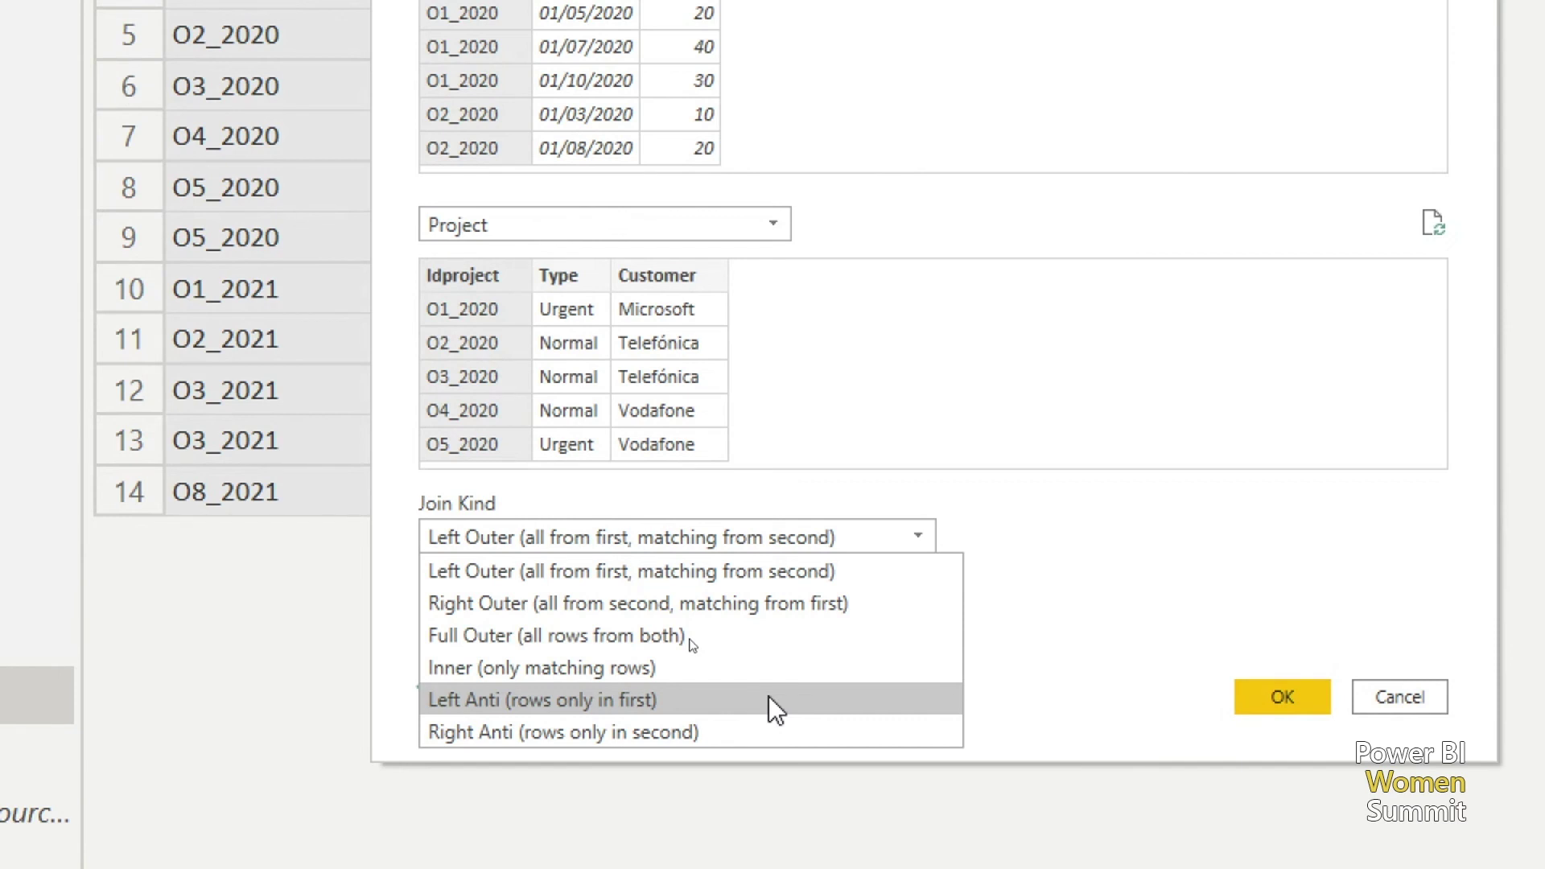
{"action": "left_click", "coordinate": [770, 697]}
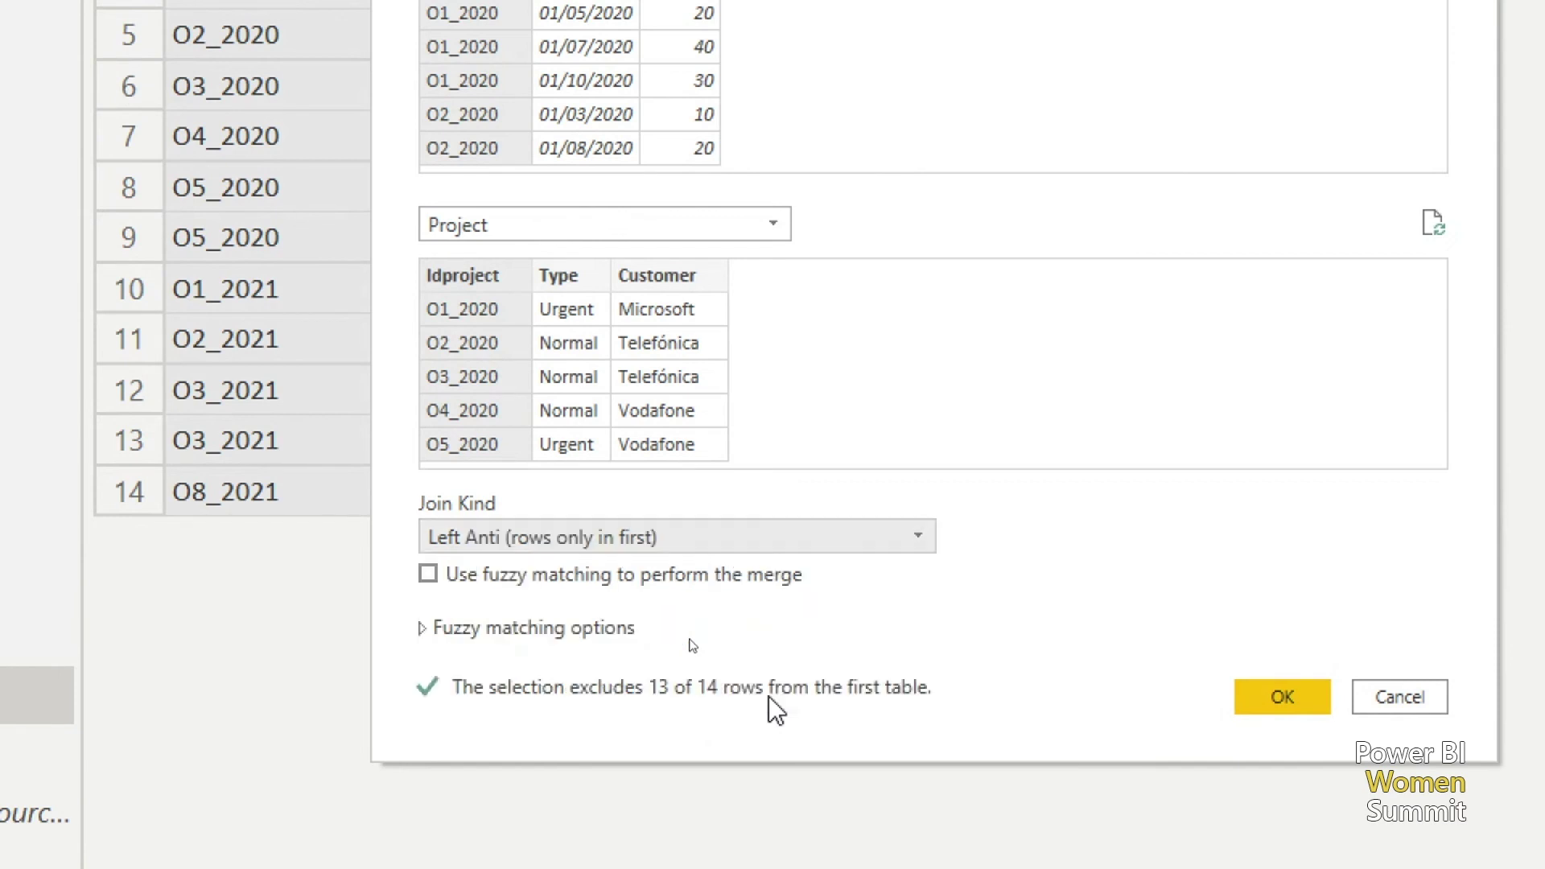
{"action": "left_click", "coordinate": [1302, 693]}
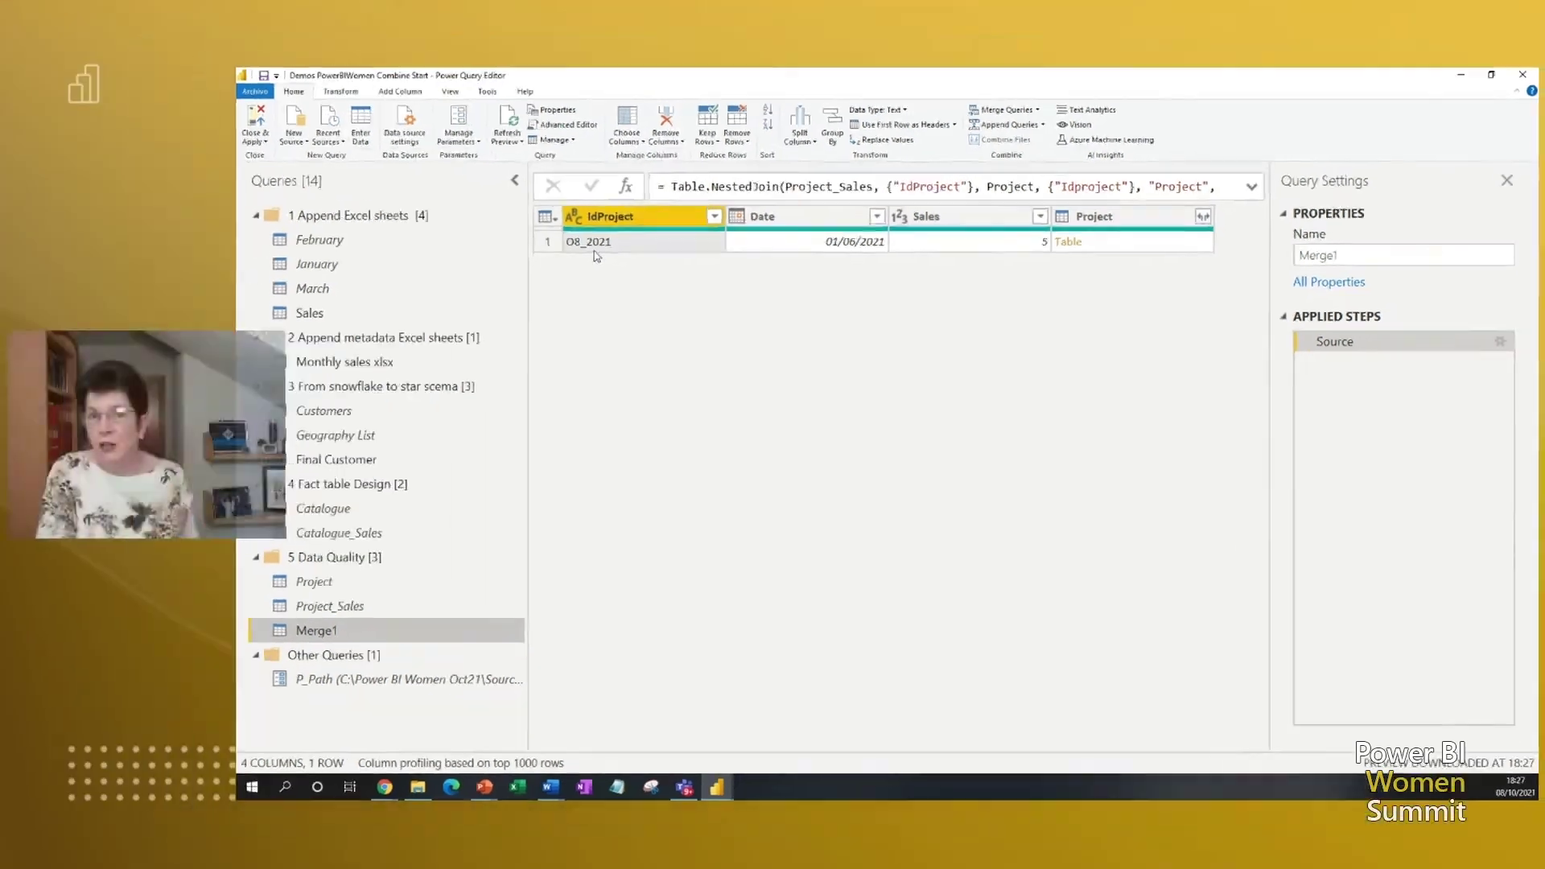
- Set up another merge as a new query, with Project as the first table and Project_Sales as the second
{"action": "left_click", "coordinate": [424, 606]}
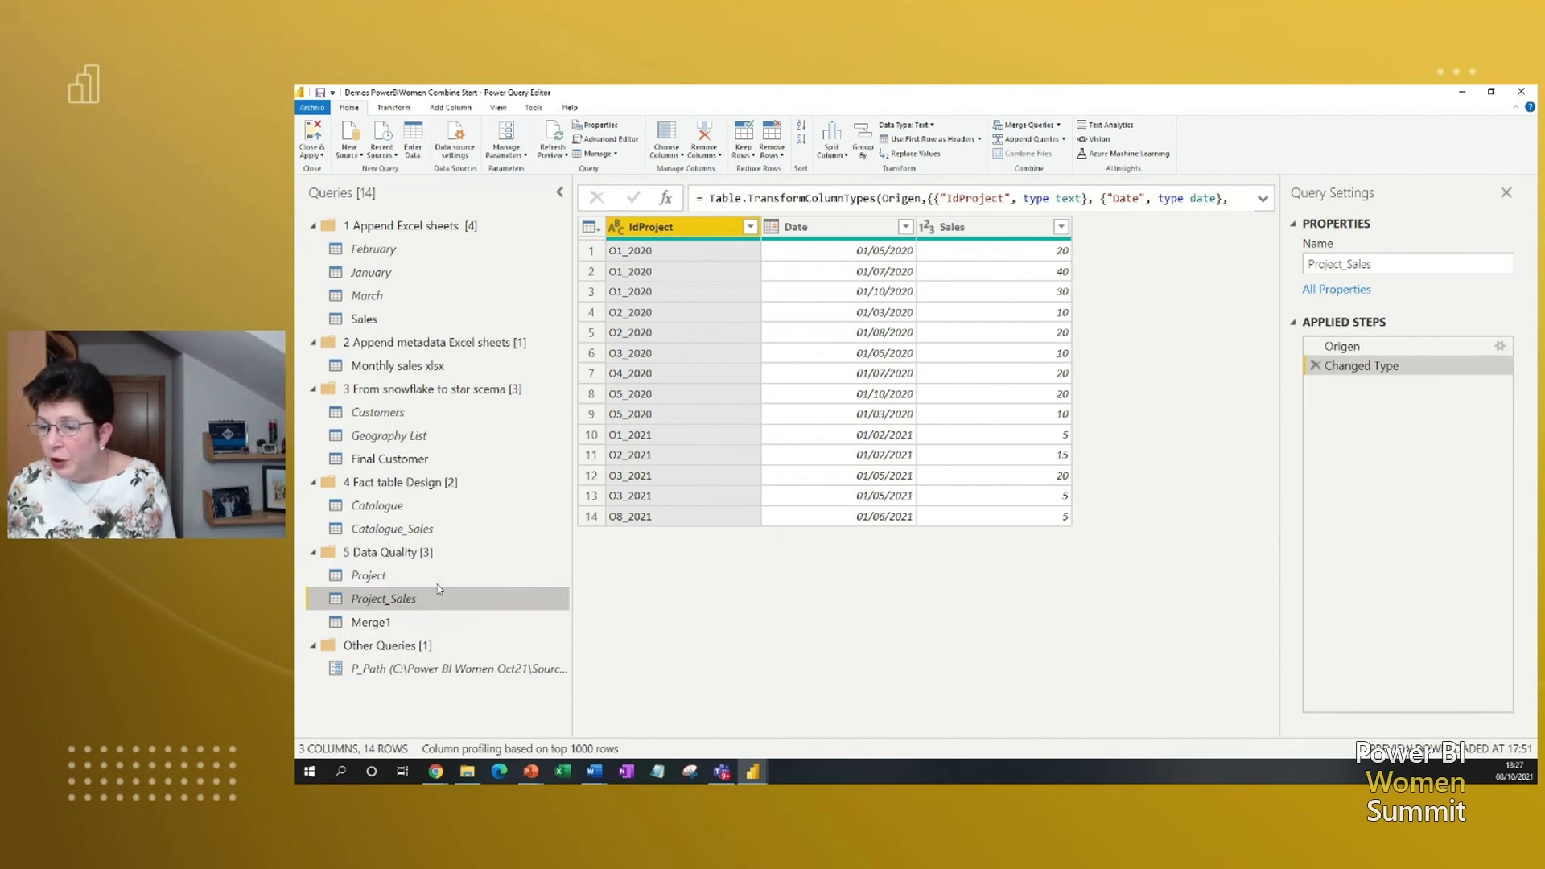
{"action": "left_click", "coordinate": [437, 576]}
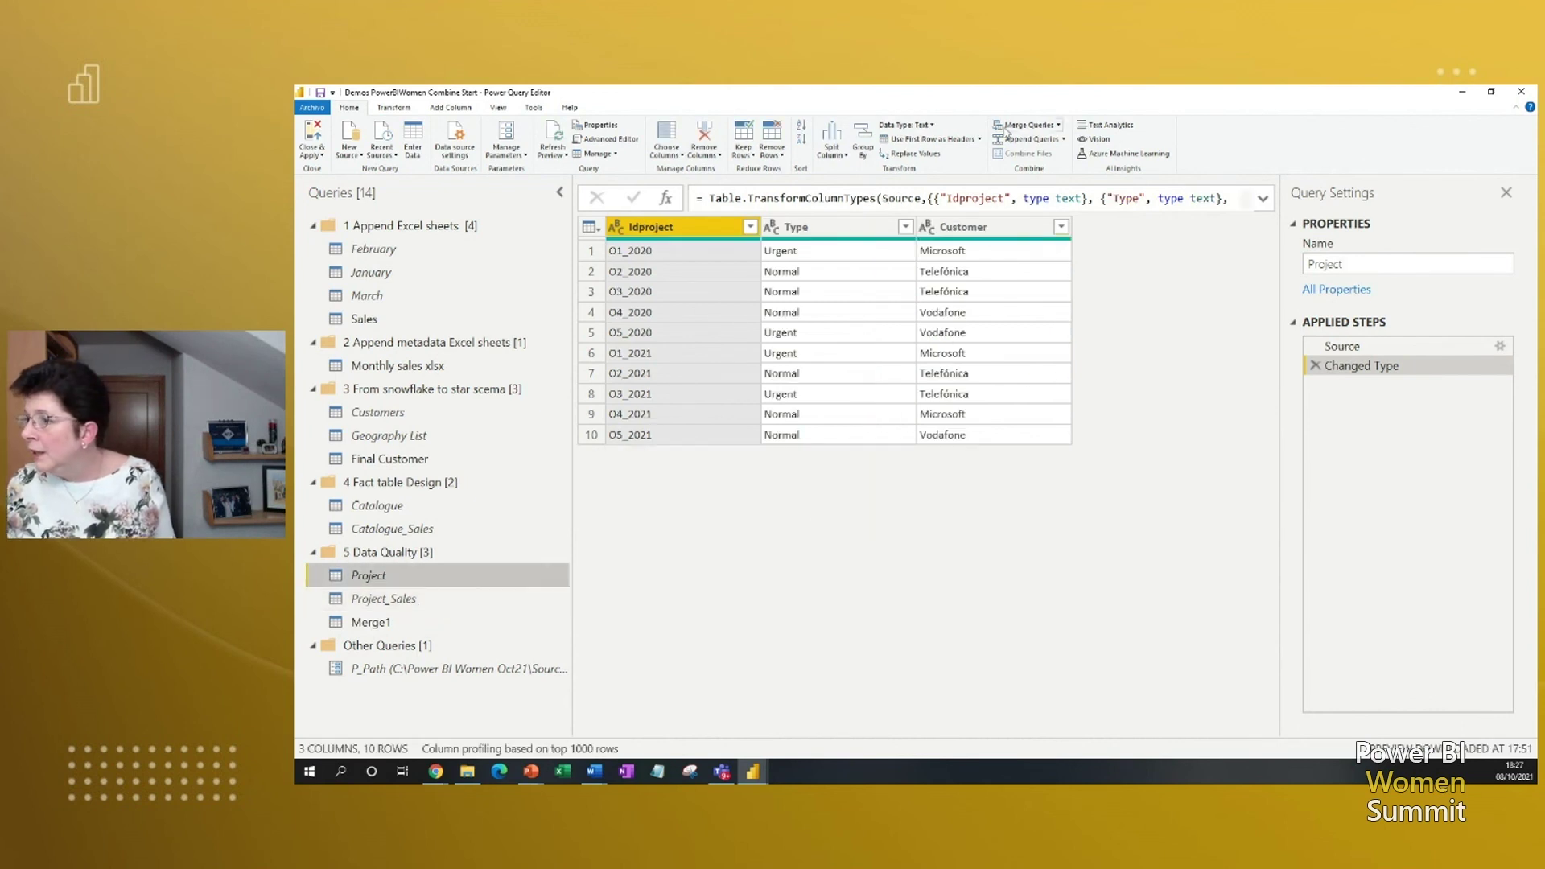
{"action": "left_click", "coordinate": [1059, 126]}
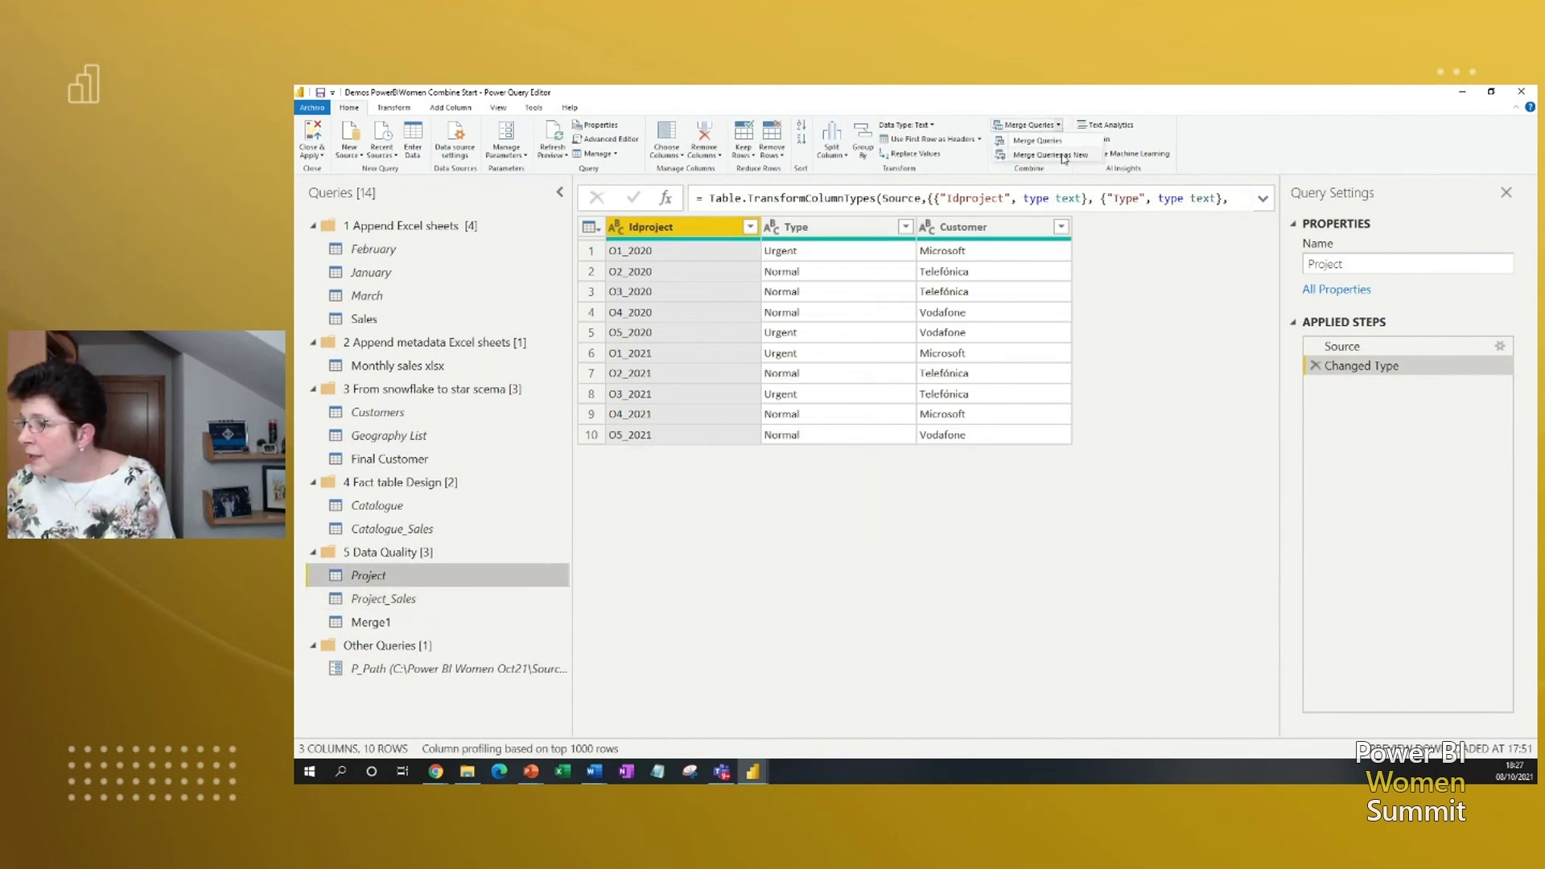
{"action": "left_click", "coordinate": [1064, 155]}
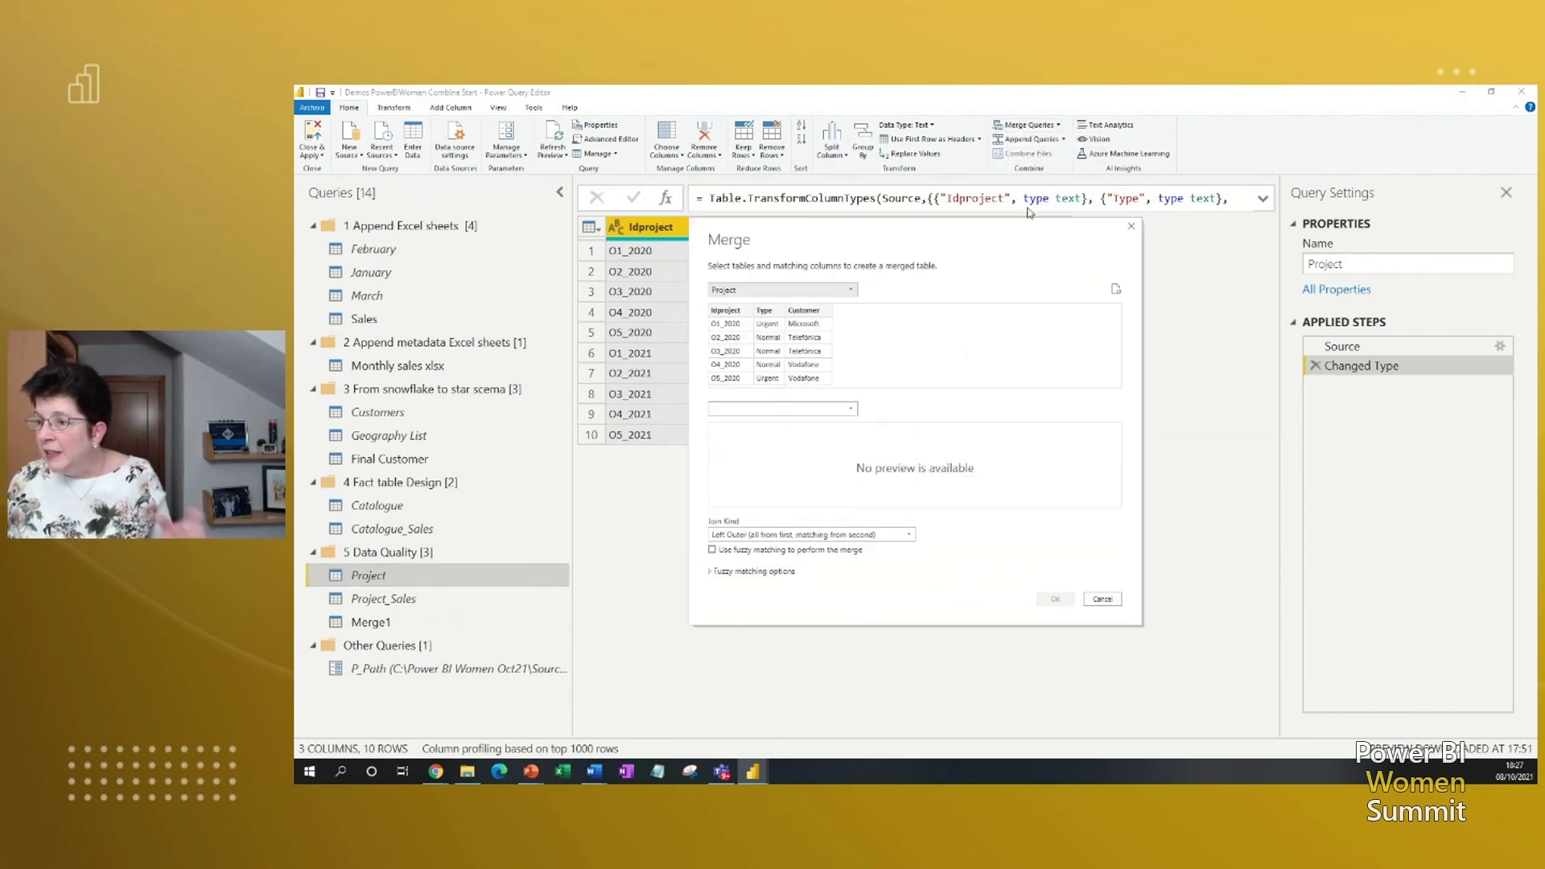
{"action": "left_click", "coordinate": [851, 410]}
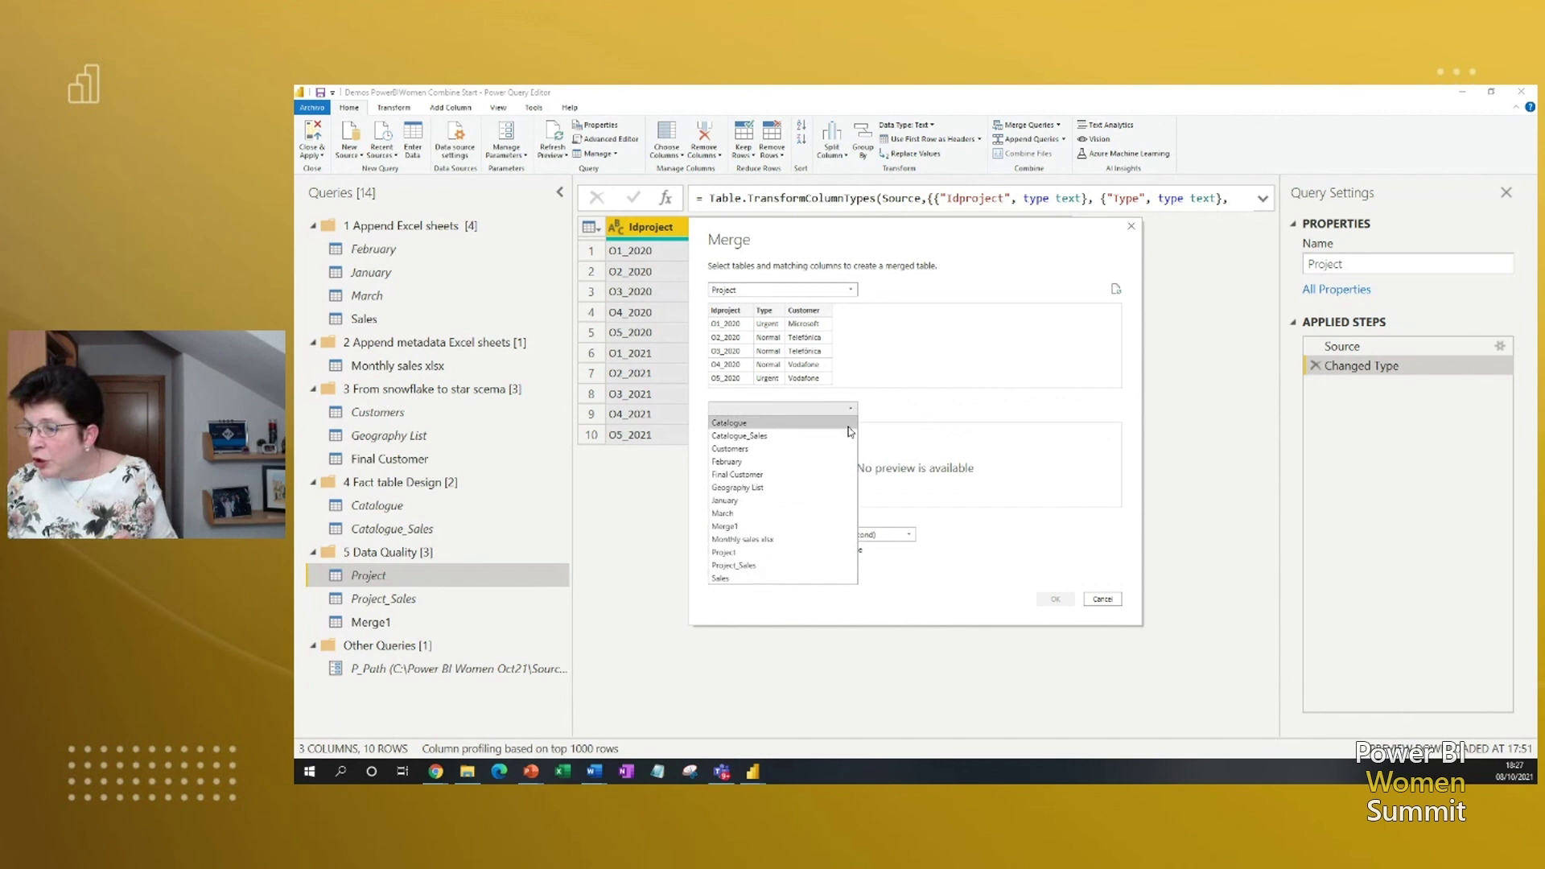
{"action": "left_click", "coordinate": [801, 567]}
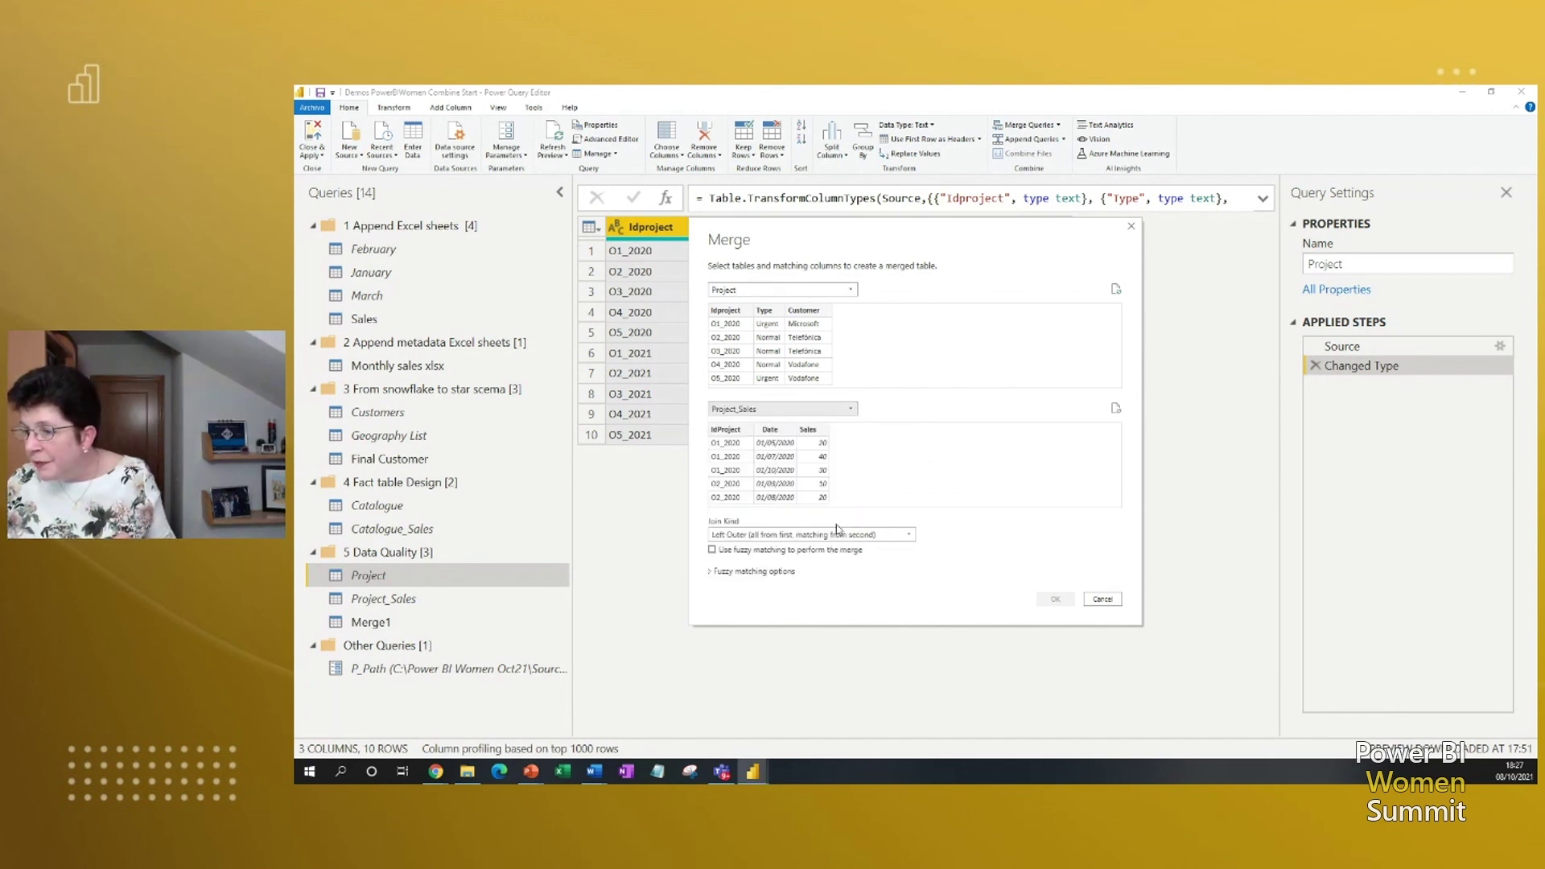
- Match Project's Idproject with Project_Sales' IdProject and create the merged query using a Left Anti join
{"action": "left_click", "coordinate": [732, 315]}
{"action": "left_click", "coordinate": [735, 430]}
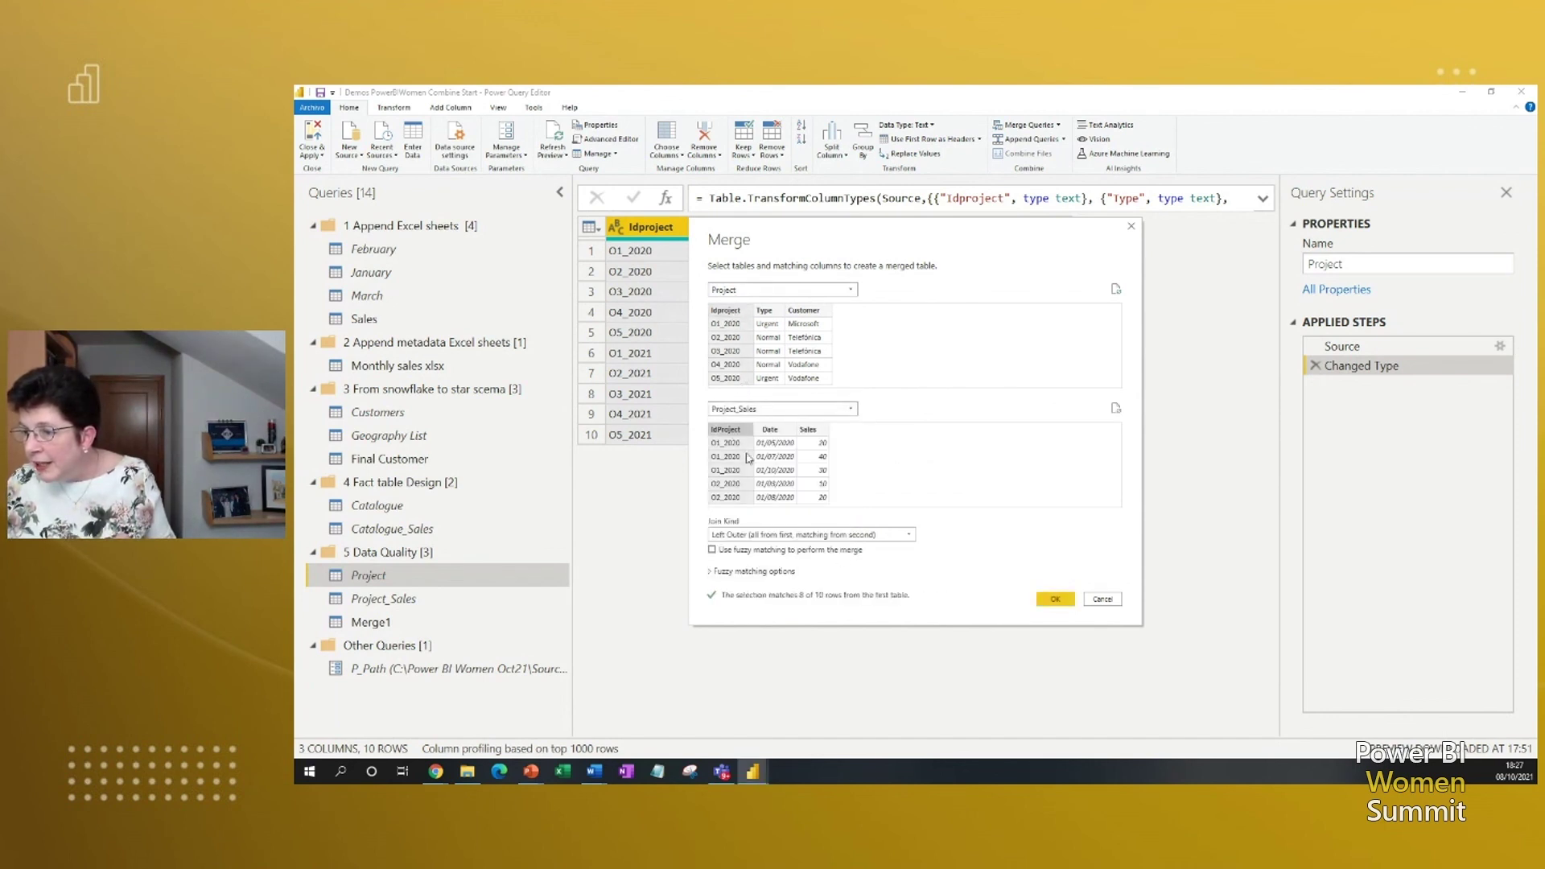
{"action": "left_click", "coordinate": [902, 536]}
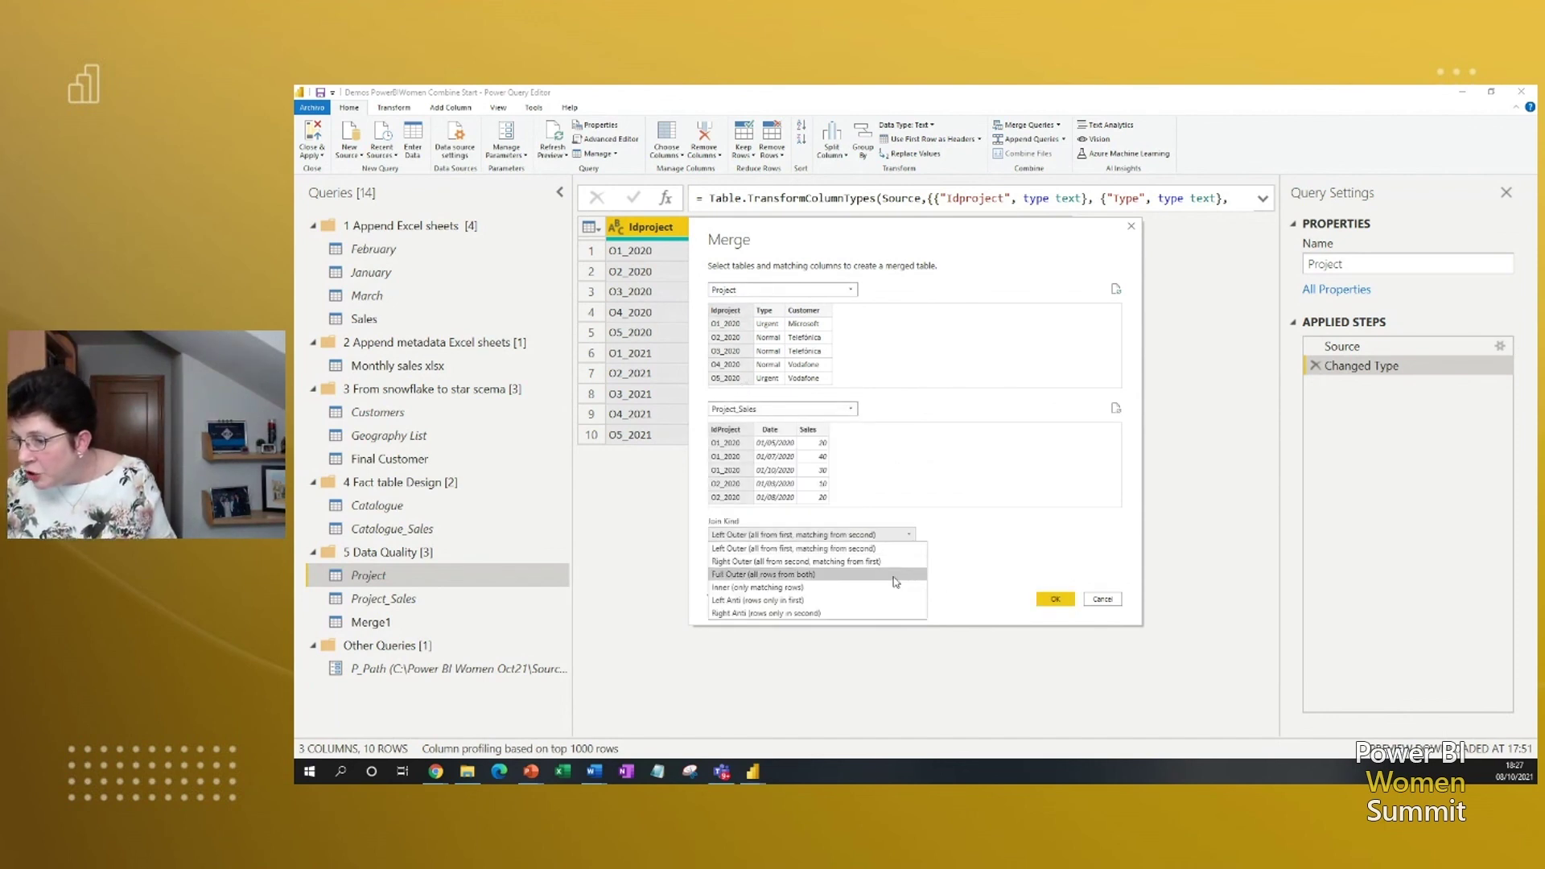
{"action": "left_click", "coordinate": [853, 600]}
{"action": "left_click", "coordinate": [1051, 600]}
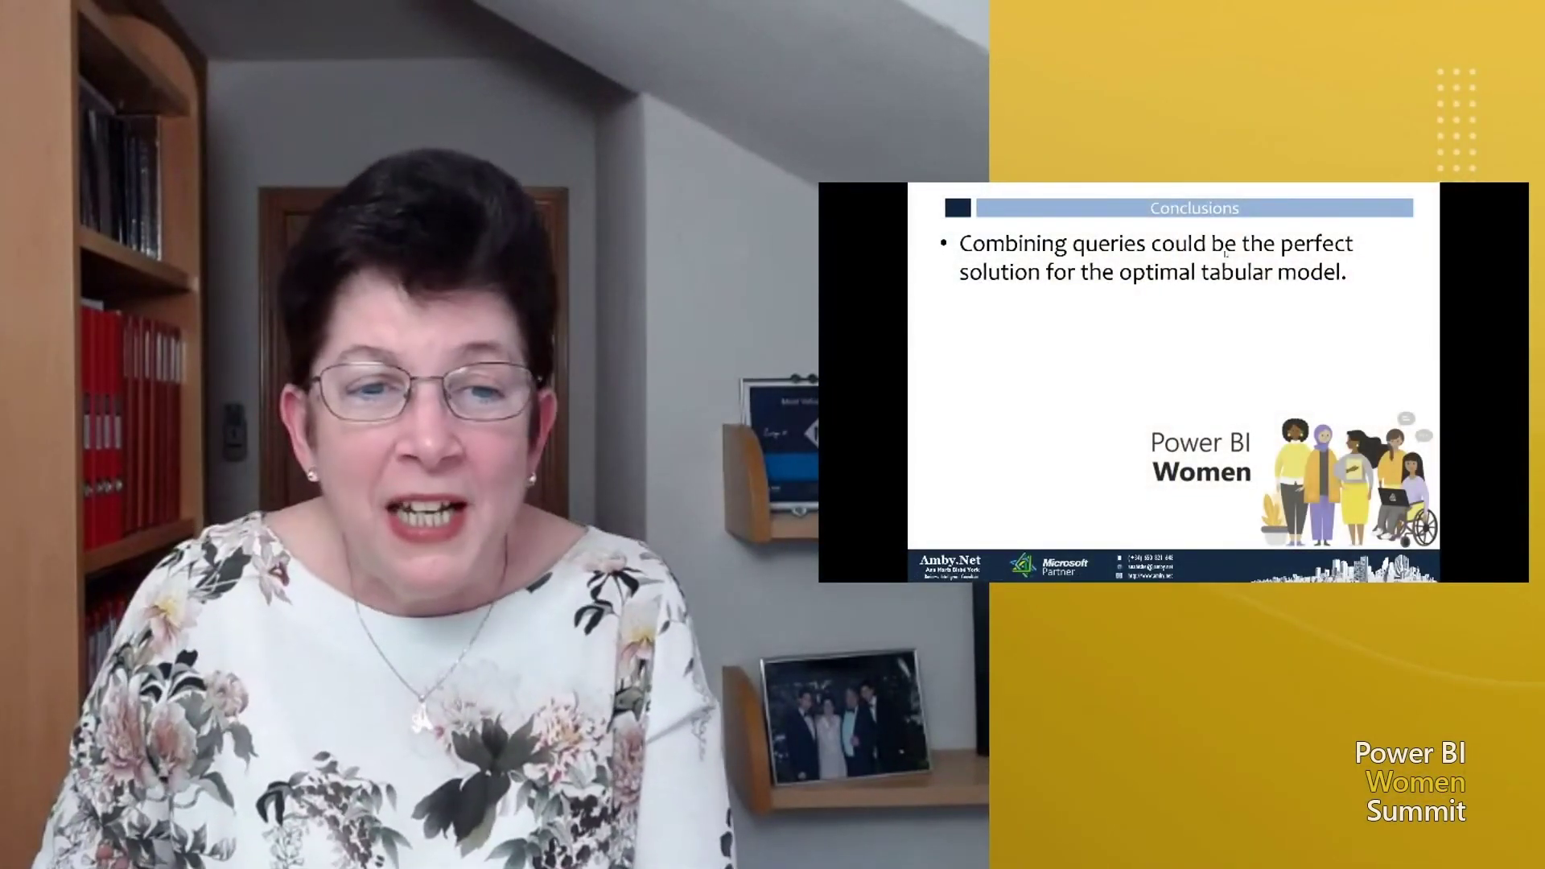
{"action": "key", "text": "Right"}
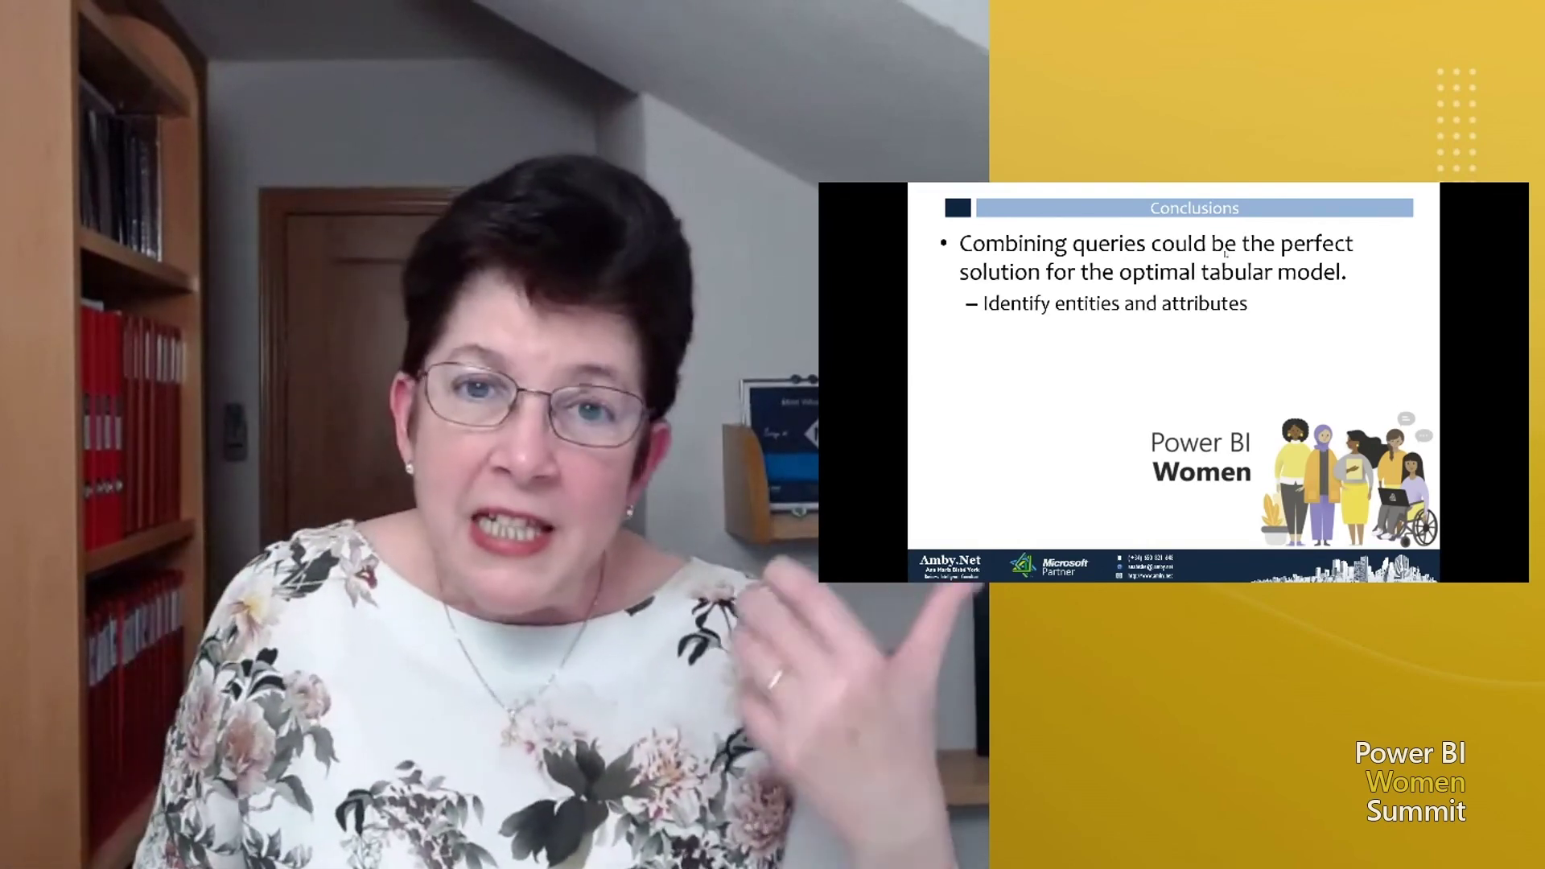
{"action": "key", "text": "Right"}
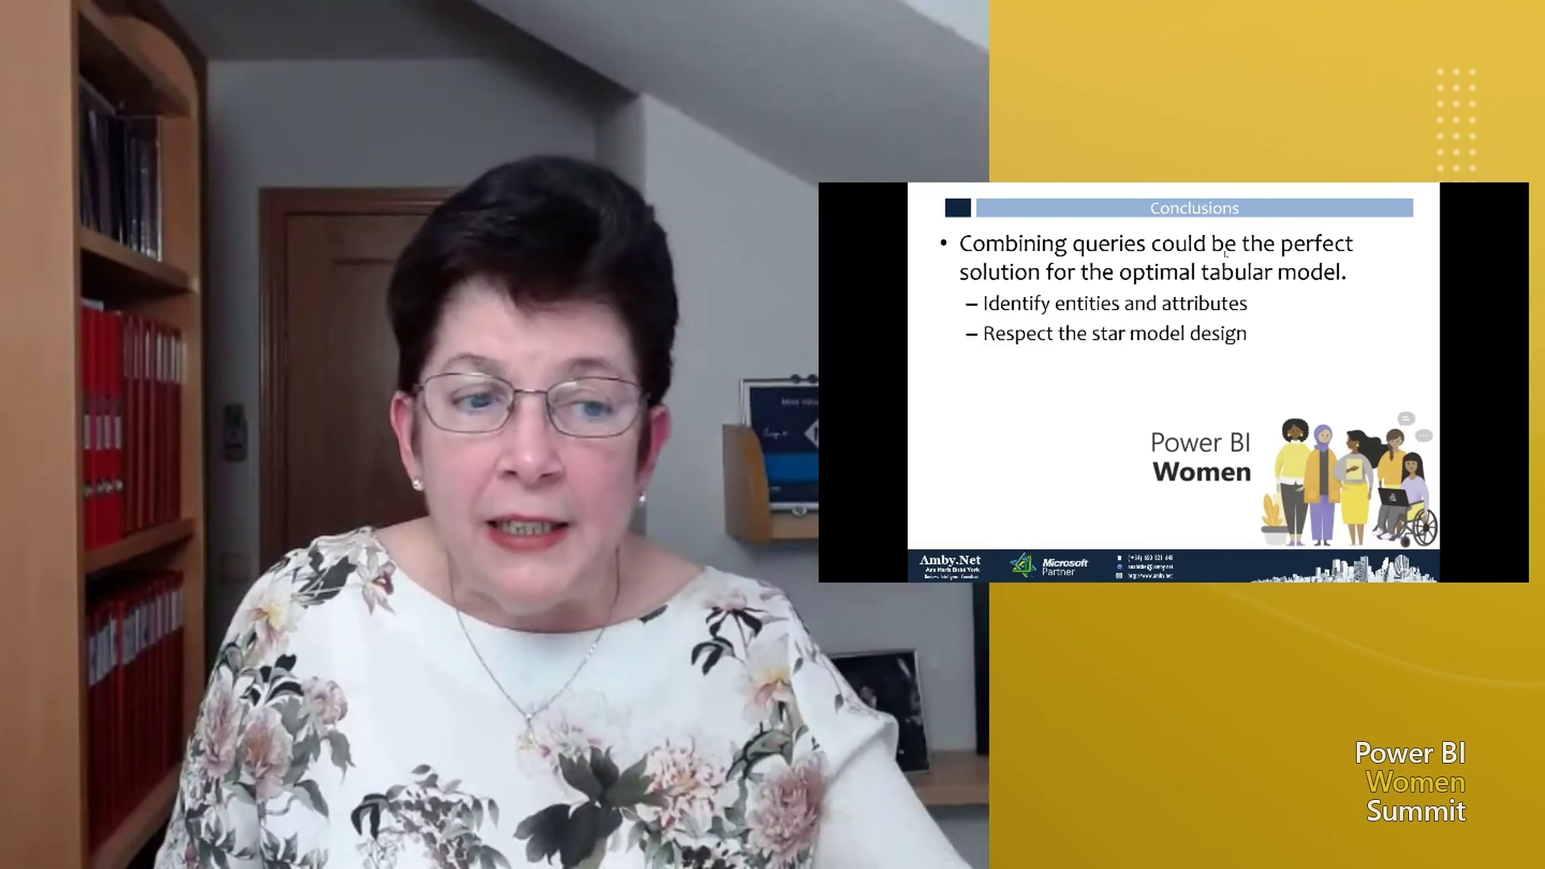
{"action": "key", "text": "Right"}
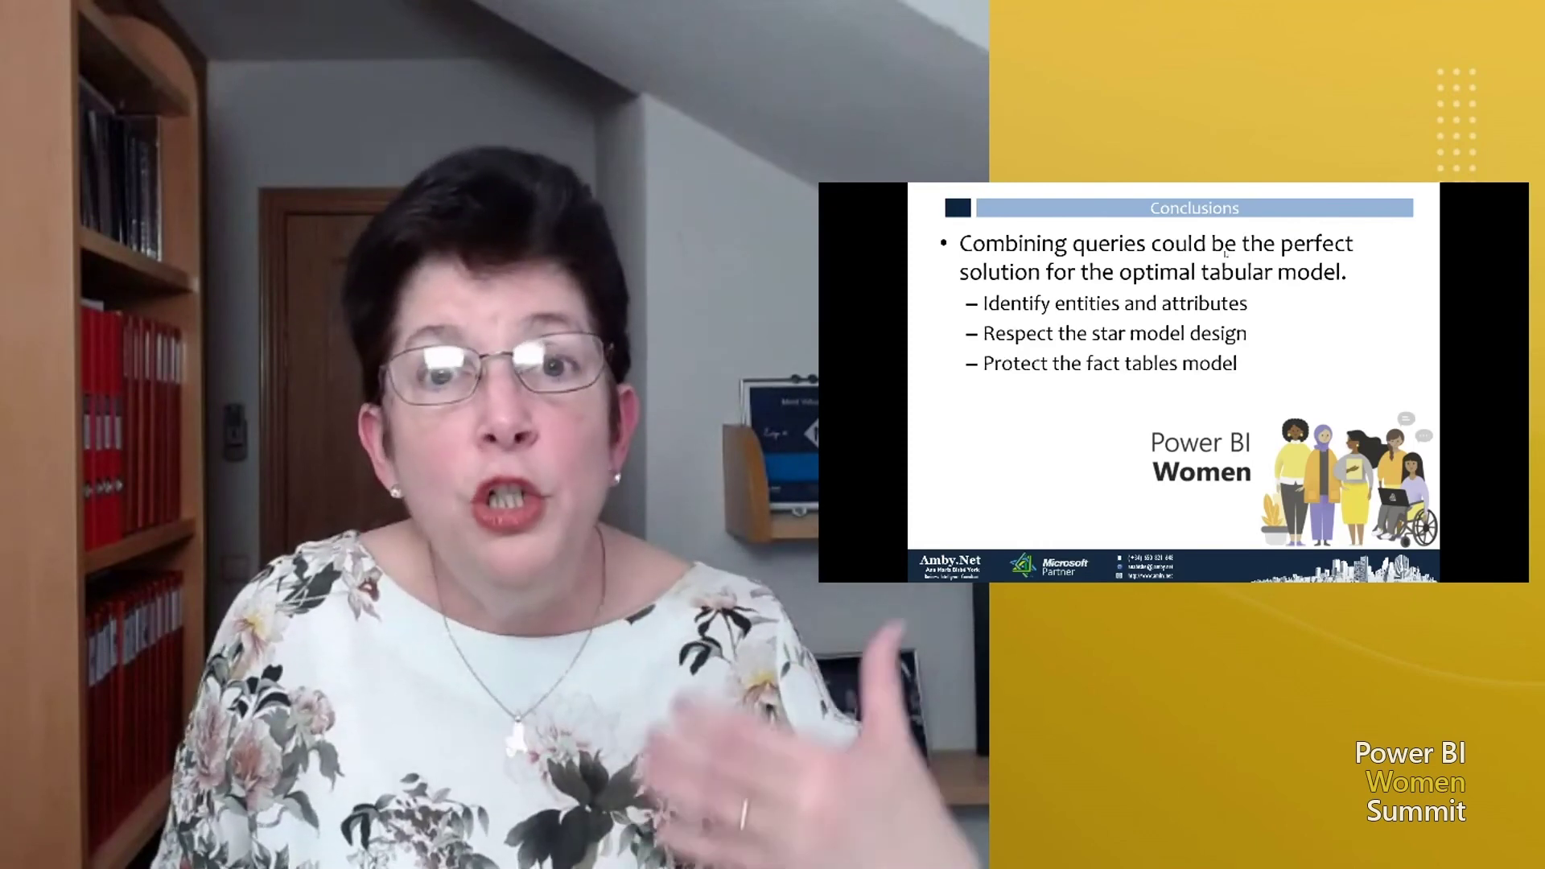
{"action": "key", "text": "Right"}
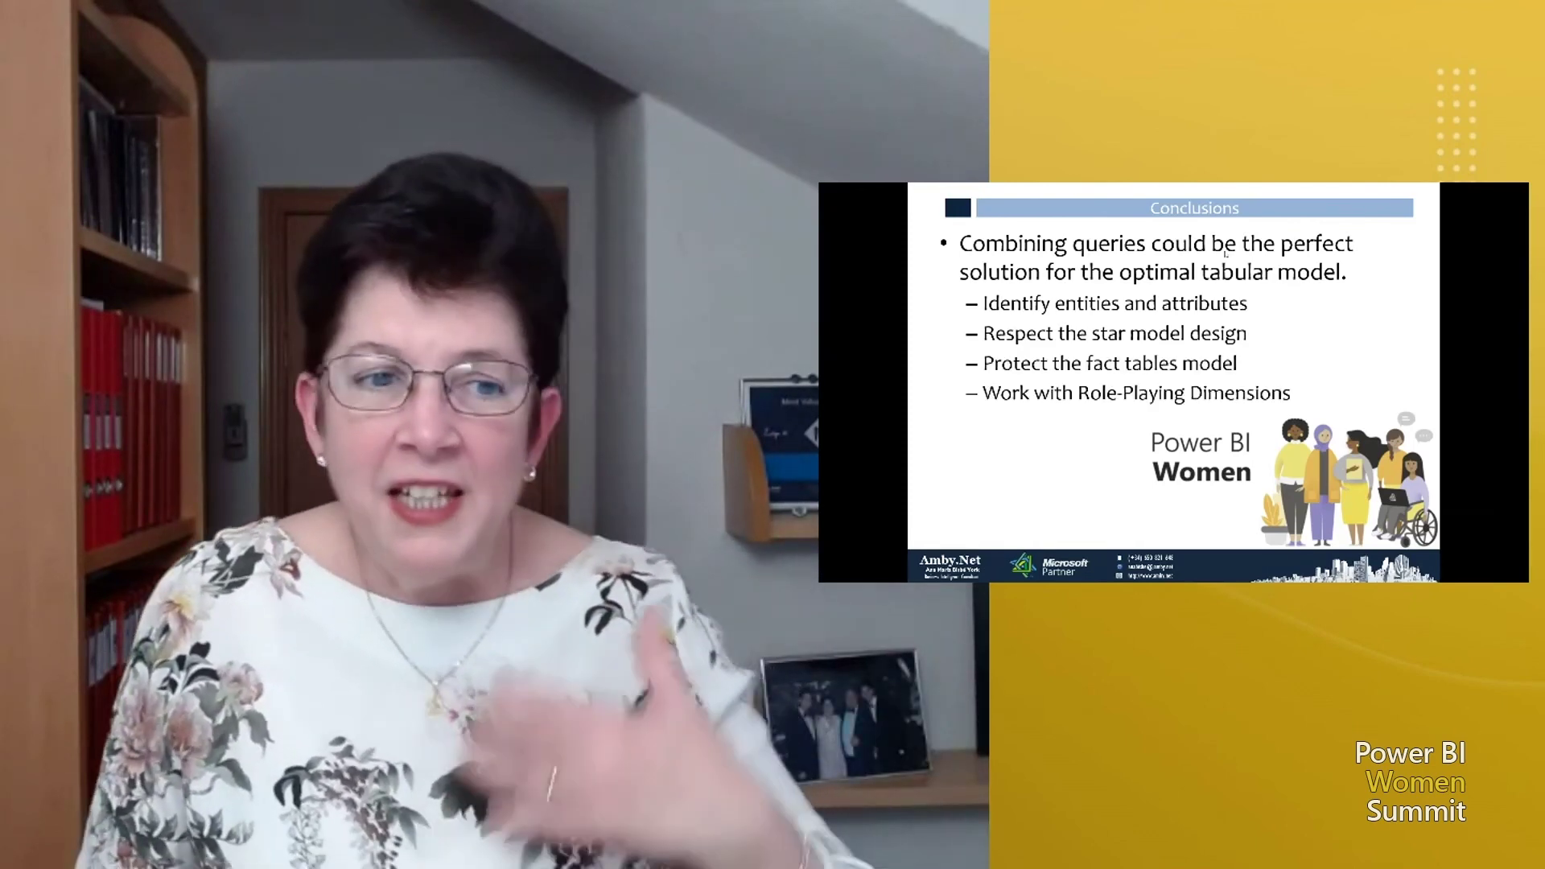